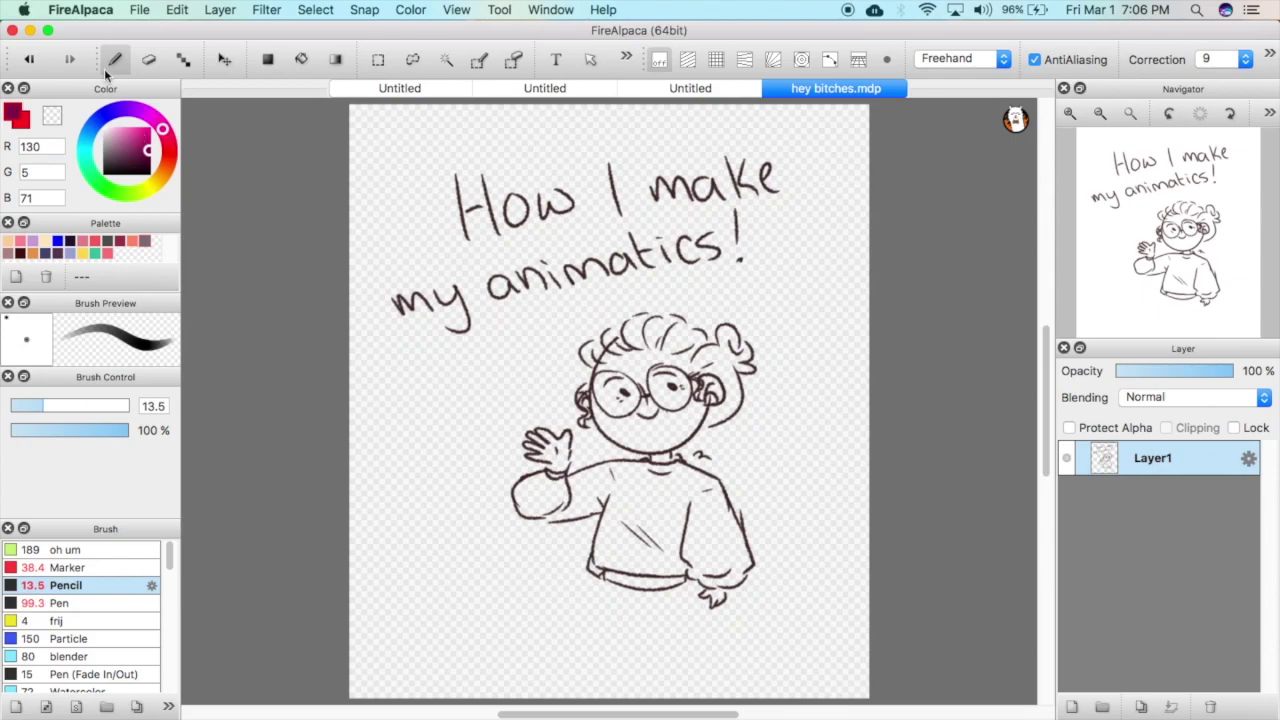
Create a new canvas 1920 pixels wide and 1080 pixels high
click(137, 9)
click(158, 40)
key(Return)
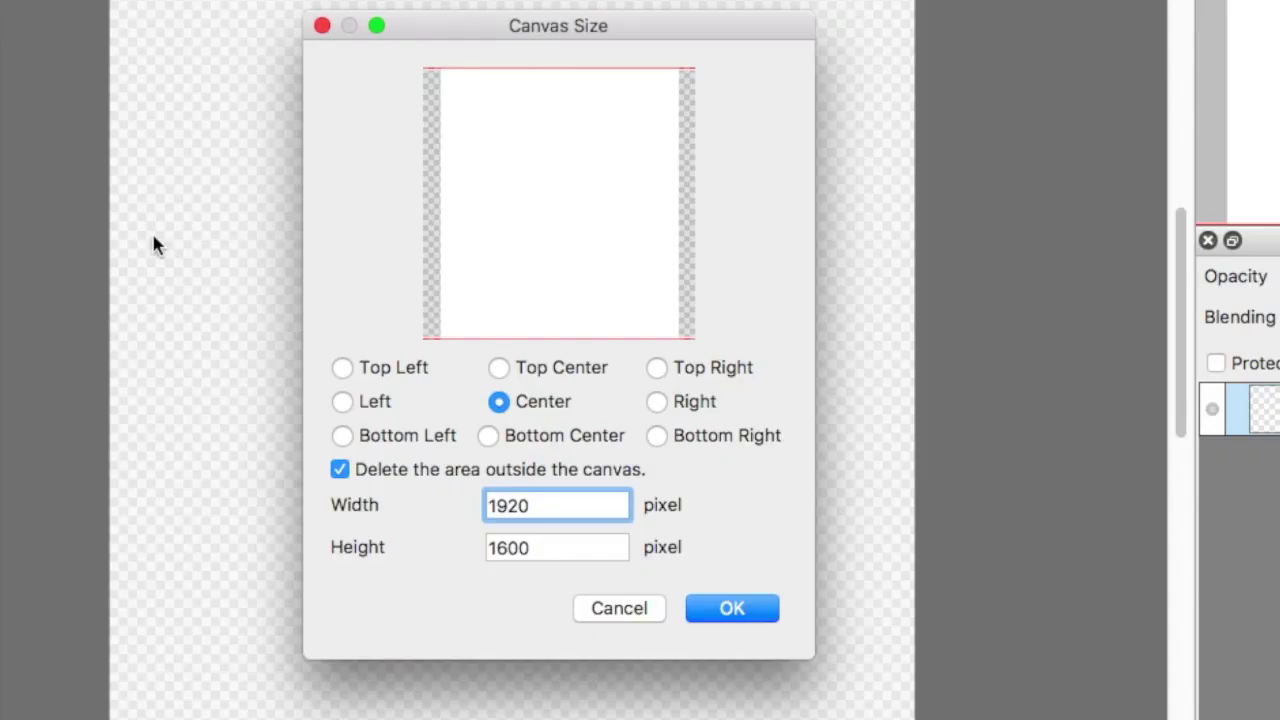
click(570, 540)
key(BackSpace)
key(BackSpace)
key(BackSpace)
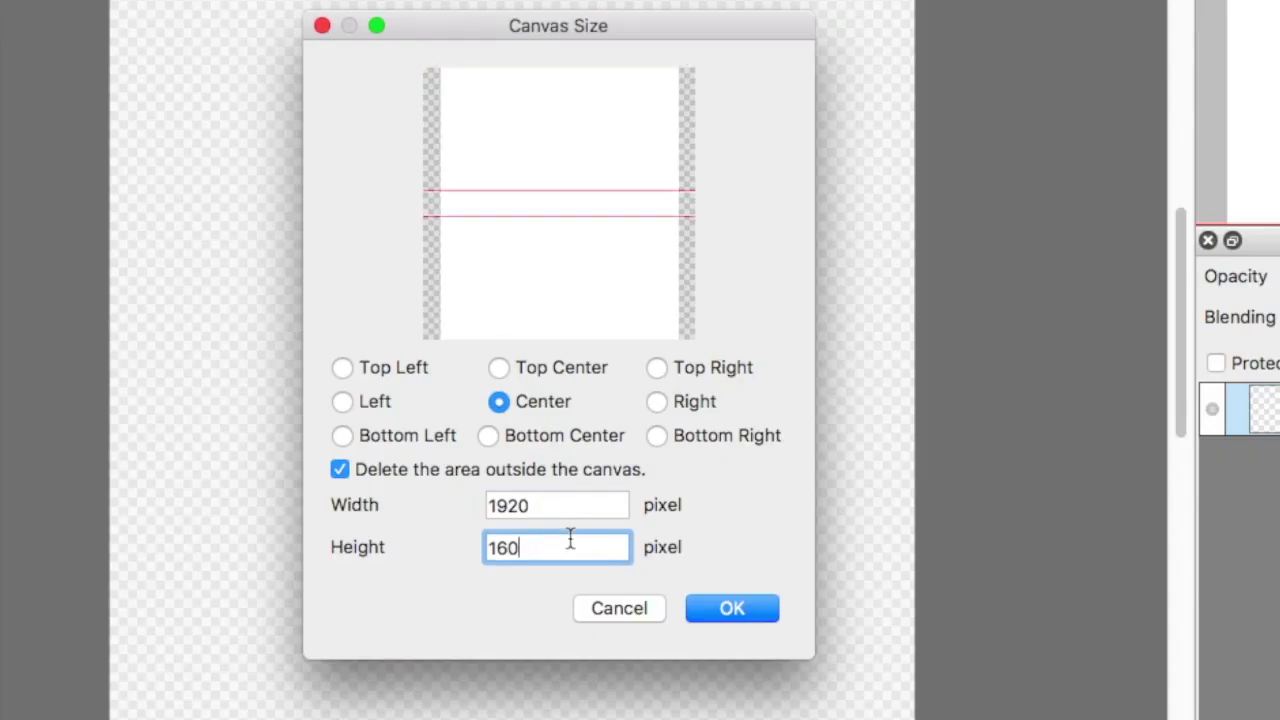
text(080)
key(Return)
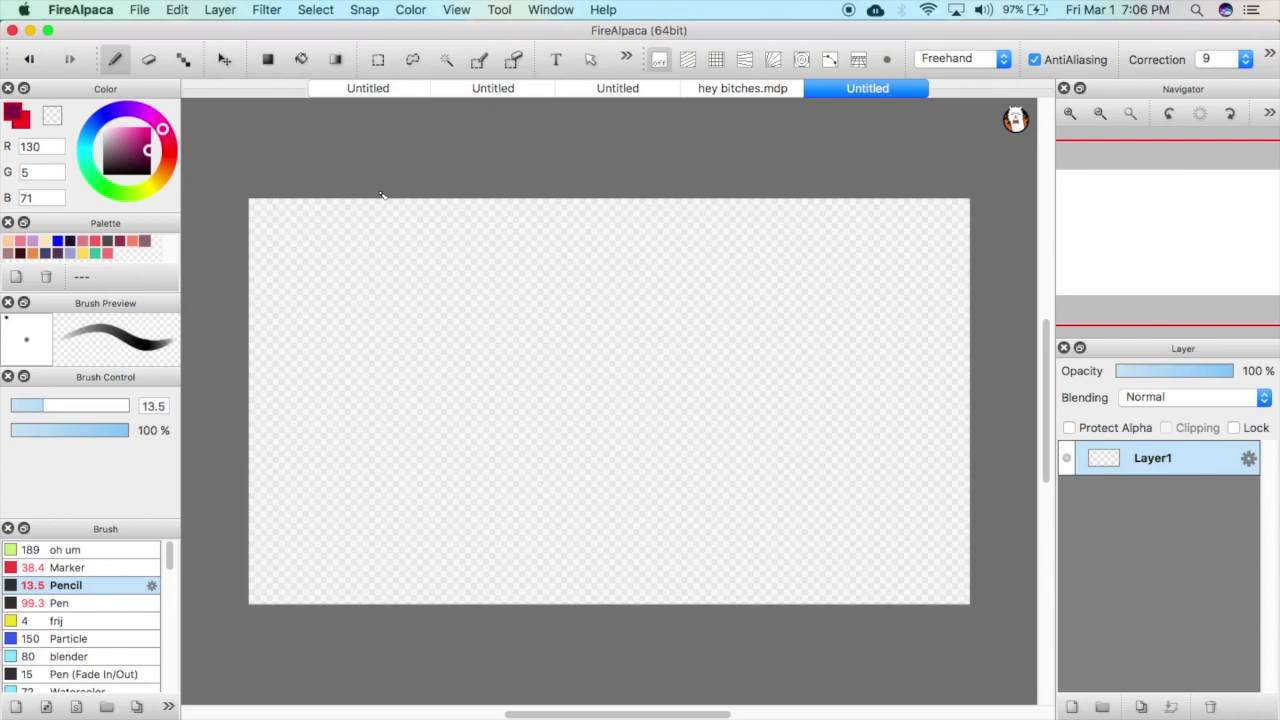
Fill both sides of the canvas with black rectangles, leaving a nearly square open area in the middle
click(14, 124)
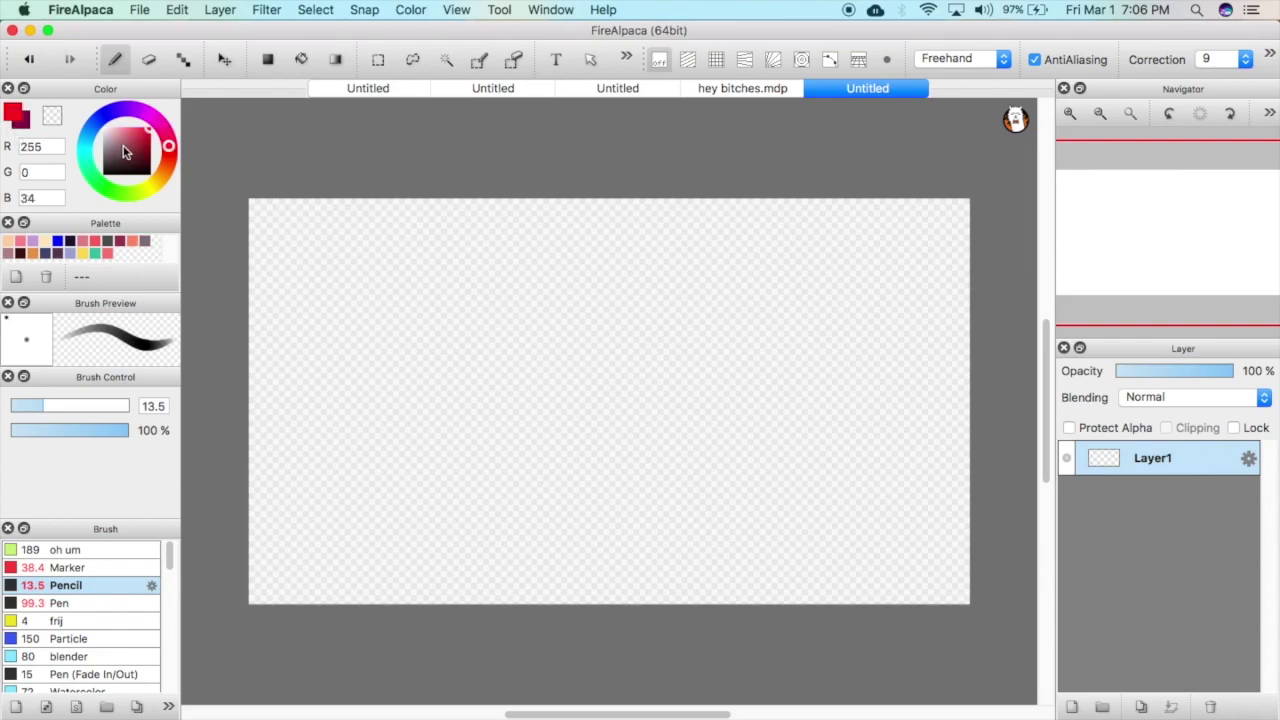
drag(125, 152, 156, 174)
click(267, 59)
drag(210, 133, 456, 690)
drag(788, 148, 997, 700)
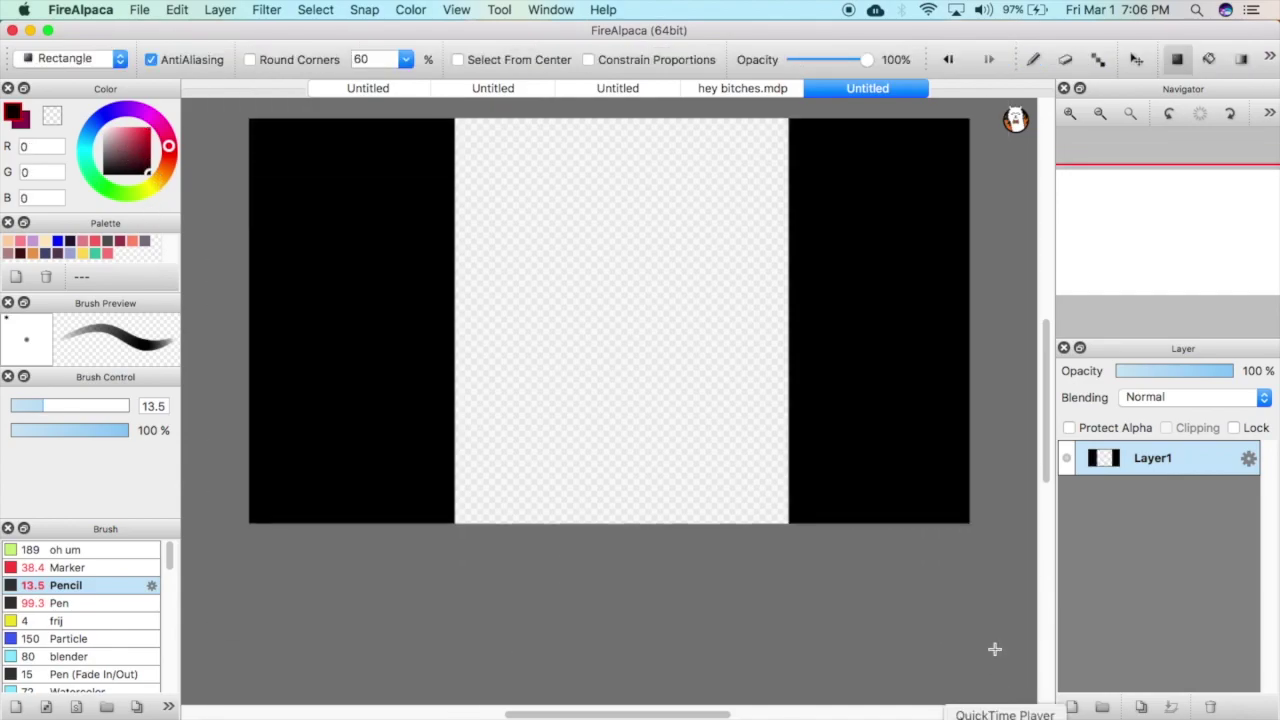
Sketch a rough dark magenta head circle with crossed face guidelines between the black bars
click(1033, 60)
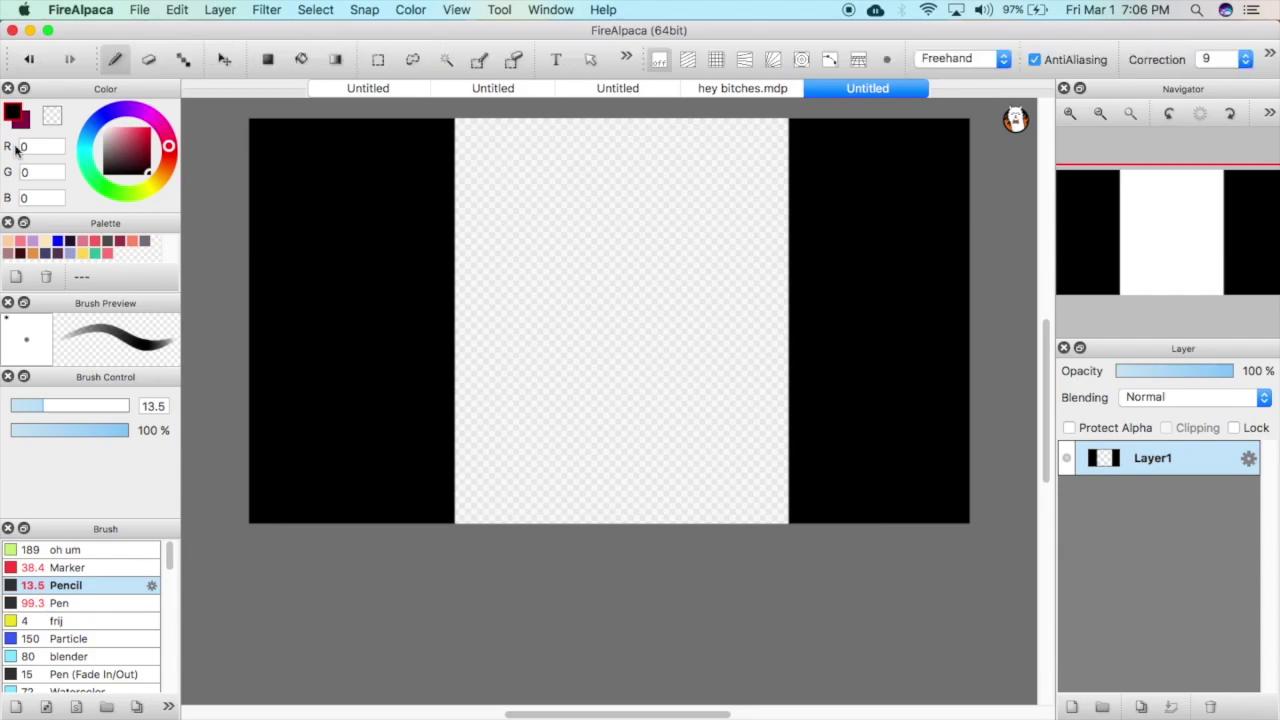
key(x)
mouse_move(586, 182)
mouse_down()
mouse_move(658, 188)
mouse_move(654, 265)
mouse_move(666, 233)
mouse_up()
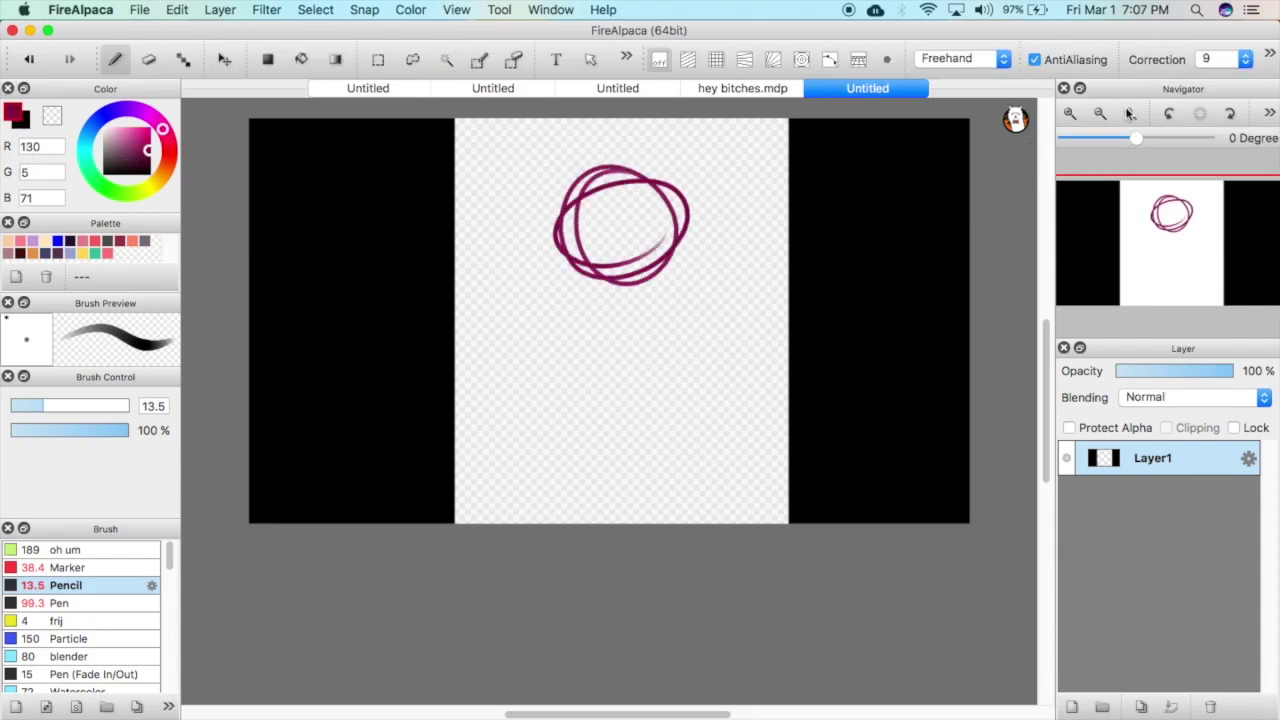
click(1130, 113)
key(Delete)
mouse_move(594, 223)
mouse_down()
mouse_move(700, 248)
mouse_move(641, 356)
mouse_move(587, 245)
mouse_move(660, 317)
mouse_up()
drag(630, 255, 643, 347)
drag(614, 298, 649, 290)
key(super+z)
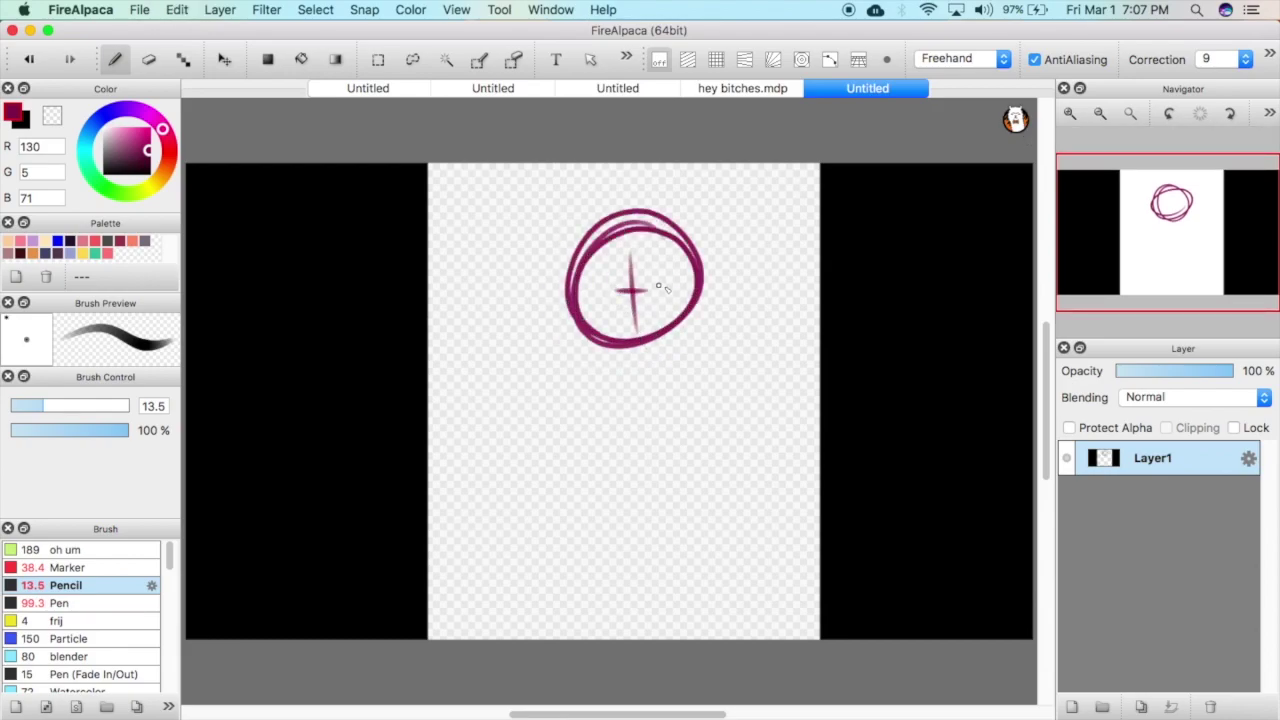
Sketch the jawline and ear around the lower part of the head circle, undoing and redrawing unsuitable strokes
drag(577, 271, 634, 328)
key(super+z)
drag(572, 270, 653, 259)
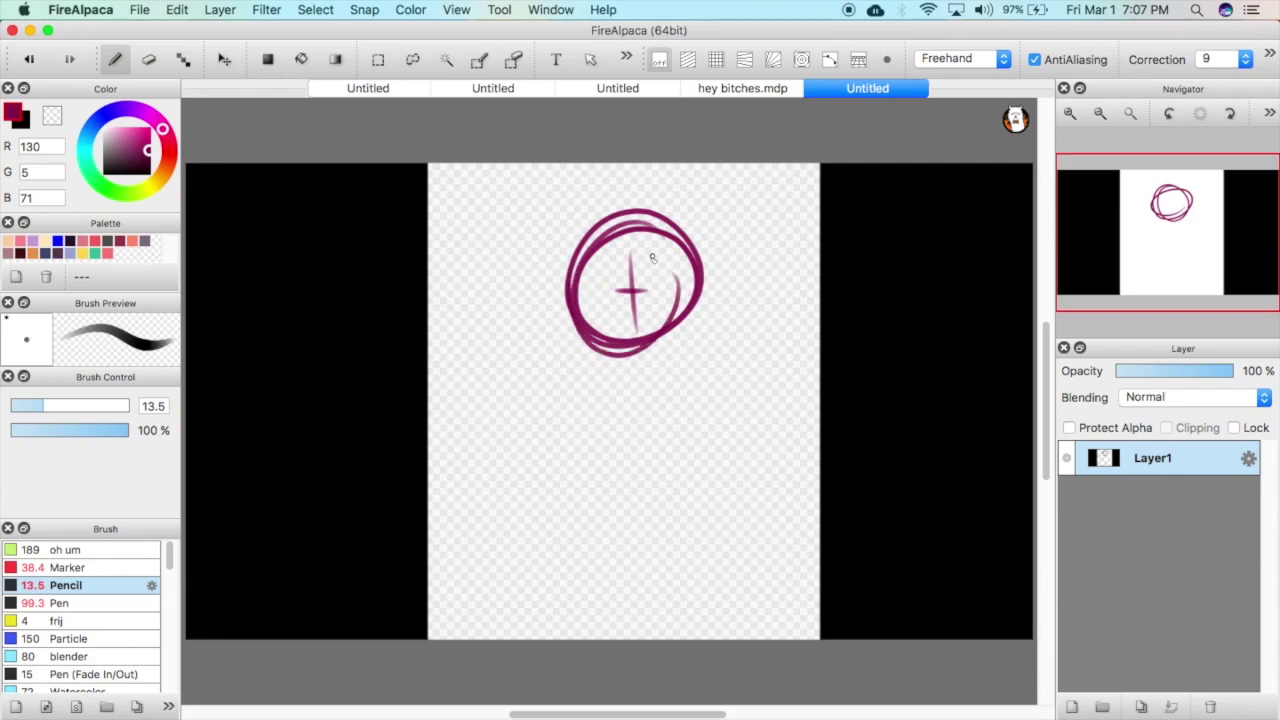
key(super+z)
mouse_move(574, 272)
mouse_down()
mouse_move(680, 334)
mouse_move(684, 302)
mouse_move(655, 369)
mouse_move(677, 310)
mouse_move(649, 366)
mouse_move(657, 268)
mouse_move(609, 386)
mouse_move(667, 298)
mouse_move(669, 377)
mouse_move(680, 288)
mouse_move(591, 377)
mouse_move(674, 278)
mouse_move(670, 300)
mouse_up()
key(super+z)
key(super+z)
key(super+z)
key(super+z)
key(super+z)
key(super+z)
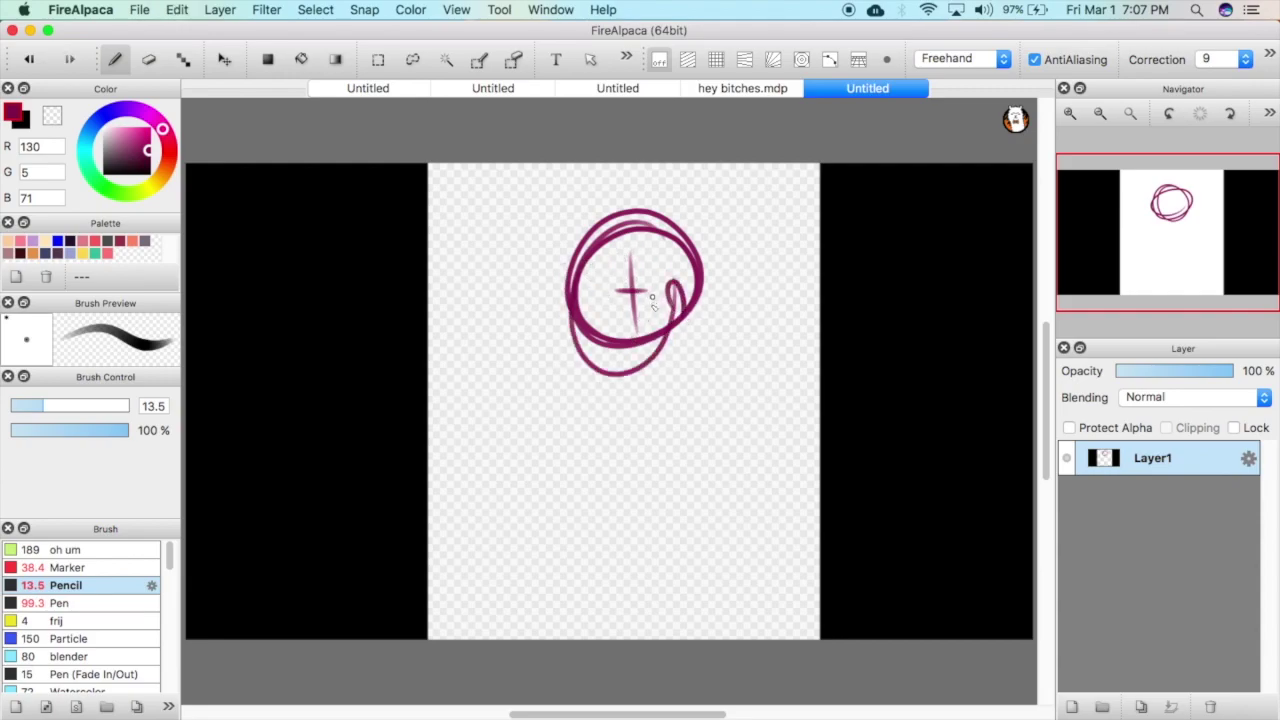
Draw facial marks inside the head and rough in the shoulders and body below it
mouse_move(587, 286)
mouse_down()
mouse_move(673, 293)
mouse_move(594, 237)
mouse_move(623, 291)
mouse_move(630, 359)
mouse_up()
key(super+z)
mouse_move(604, 302)
mouse_down()
mouse_move(607, 316)
mouse_move(647, 311)
mouse_up()
drag(593, 301, 659, 302)
key(super+z)
mouse_move(641, 370)
mouse_down()
mouse_move(635, 412)
mouse_move(710, 410)
mouse_up()
mouse_move(578, 414)
mouse_down()
mouse_move(605, 577)
mouse_move(622, 574)
mouse_move(590, 567)
mouse_move(676, 563)
mouse_up()
Hide Layer1 and hand-letter the title "Wii Song" across the middle of the empty Layer2
click(1068, 494)
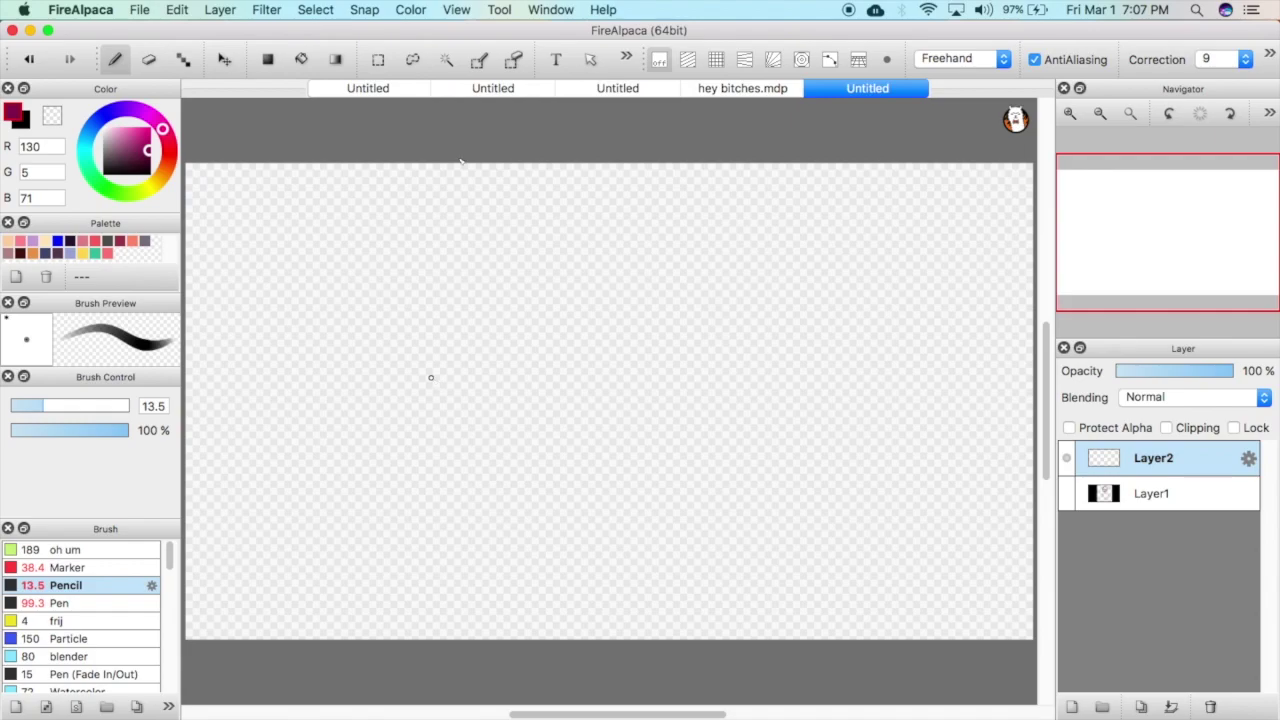
mouse_move(429, 310)
mouse_down()
mouse_move(458, 347)
mouse_move(503, 356)
mouse_move(500, 325)
mouse_up()
mouse_move(524, 338)
mouse_down()
mouse_move(521, 370)
mouse_move(527, 326)
mouse_move(562, 386)
mouse_up()
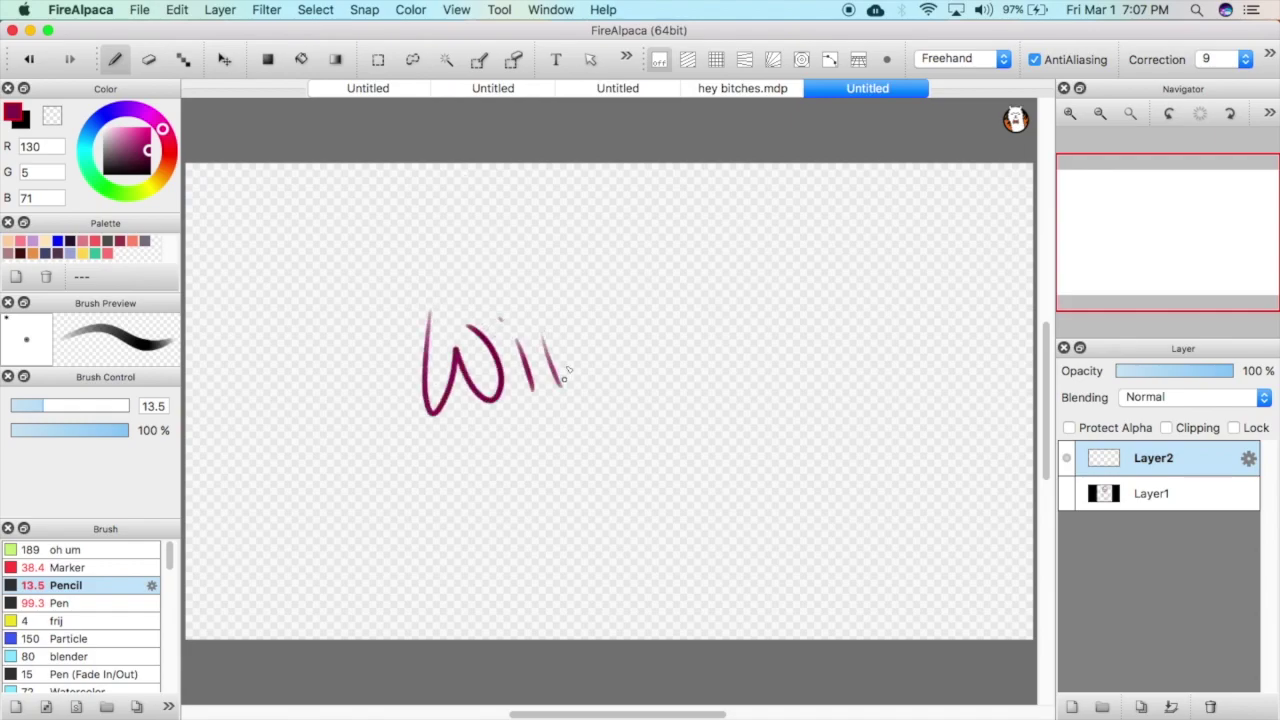
drag(650, 323, 590, 362)
mouse_move(697, 326)
mouse_down()
mouse_move(668, 350)
mouse_move(697, 328)
mouse_up()
drag(727, 322, 764, 358)
mouse_move(797, 327)
mouse_down()
mouse_move(812, 325)
mouse_move(768, 408)
mouse_up()
Draw a curled decorative flourish with a short accent stroke beneath the title
mouse_move(475, 438)
mouse_down()
mouse_move(661, 389)
mouse_move(732, 462)
mouse_up()
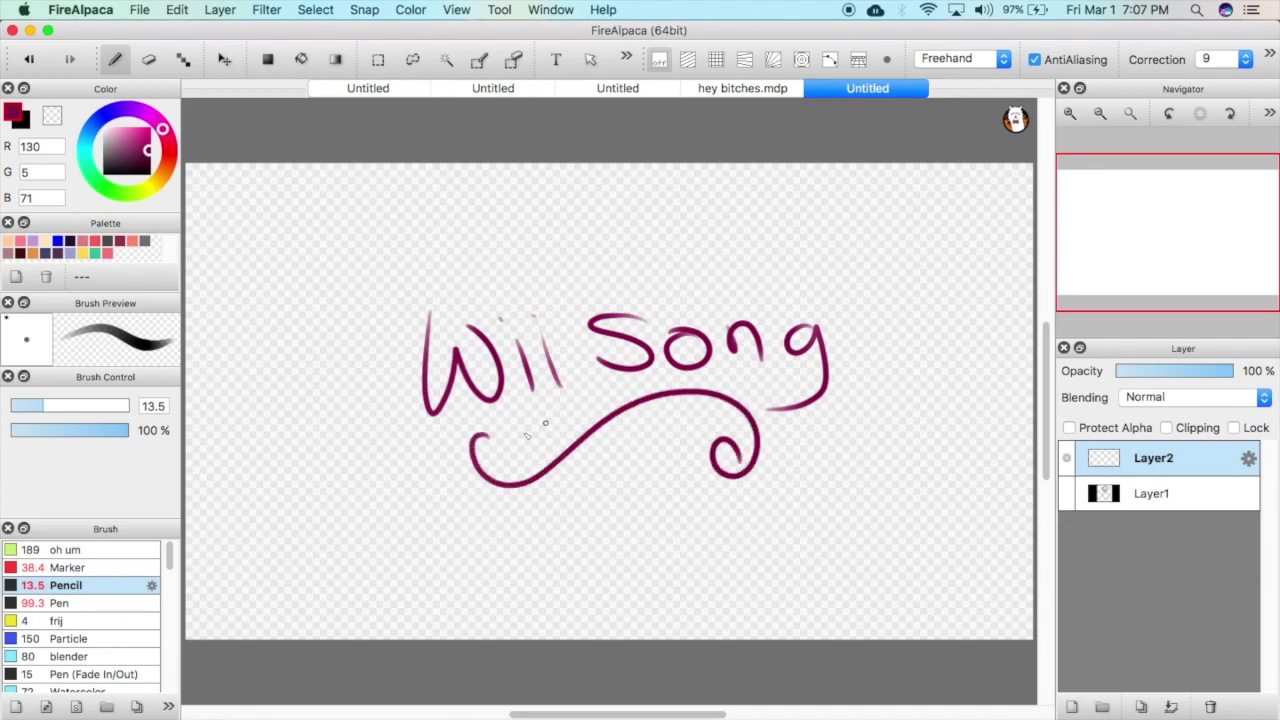
mouse_move(478, 447)
mouse_down()
mouse_move(510, 466)
mouse_move(497, 446)
mouse_up()
key(super+z)
drag(576, 468, 668, 429)
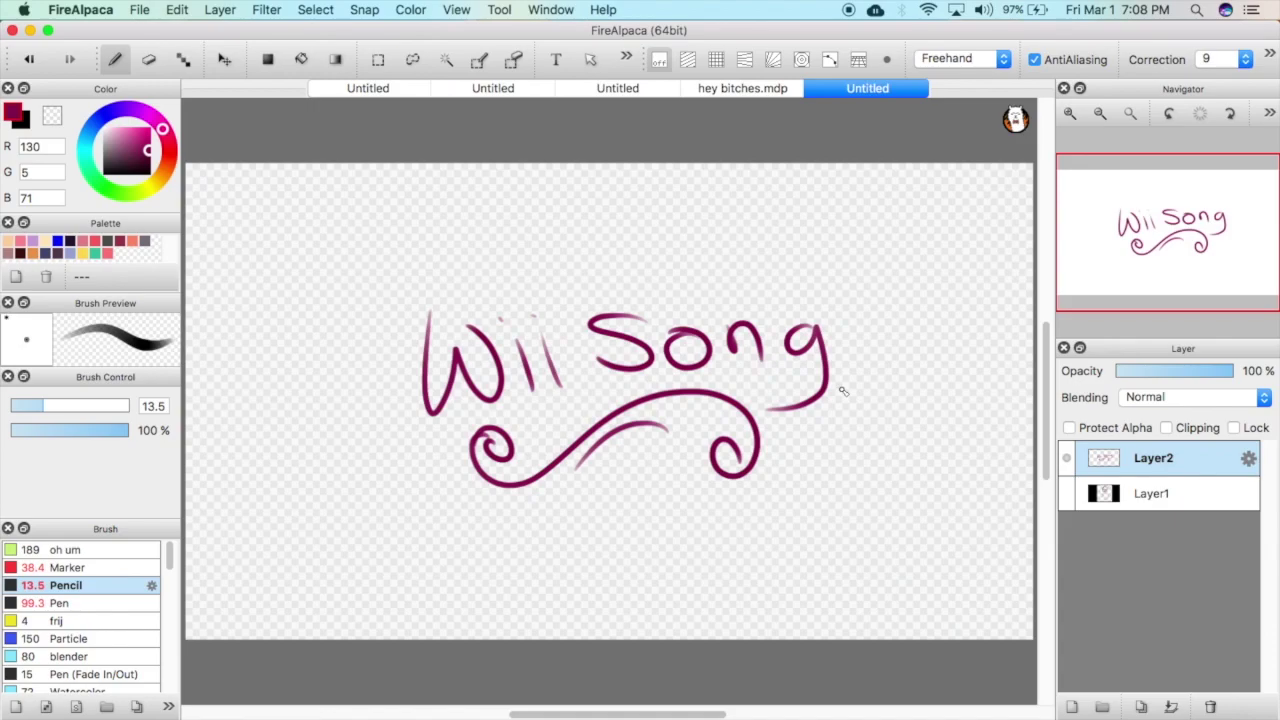
Add a new layer for the next frame and hide the title layer
click(1072, 706)
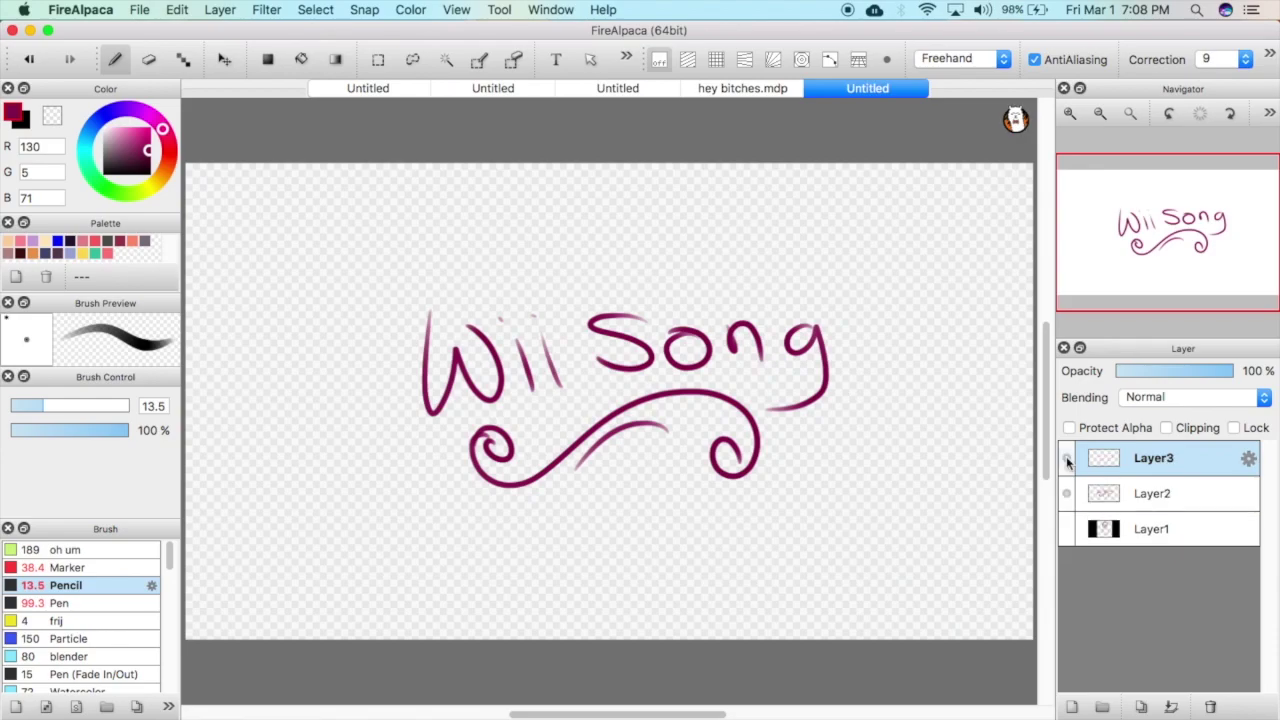
click(1050, 522)
click(1066, 490)
drag(1047, 532, 1047, 507)
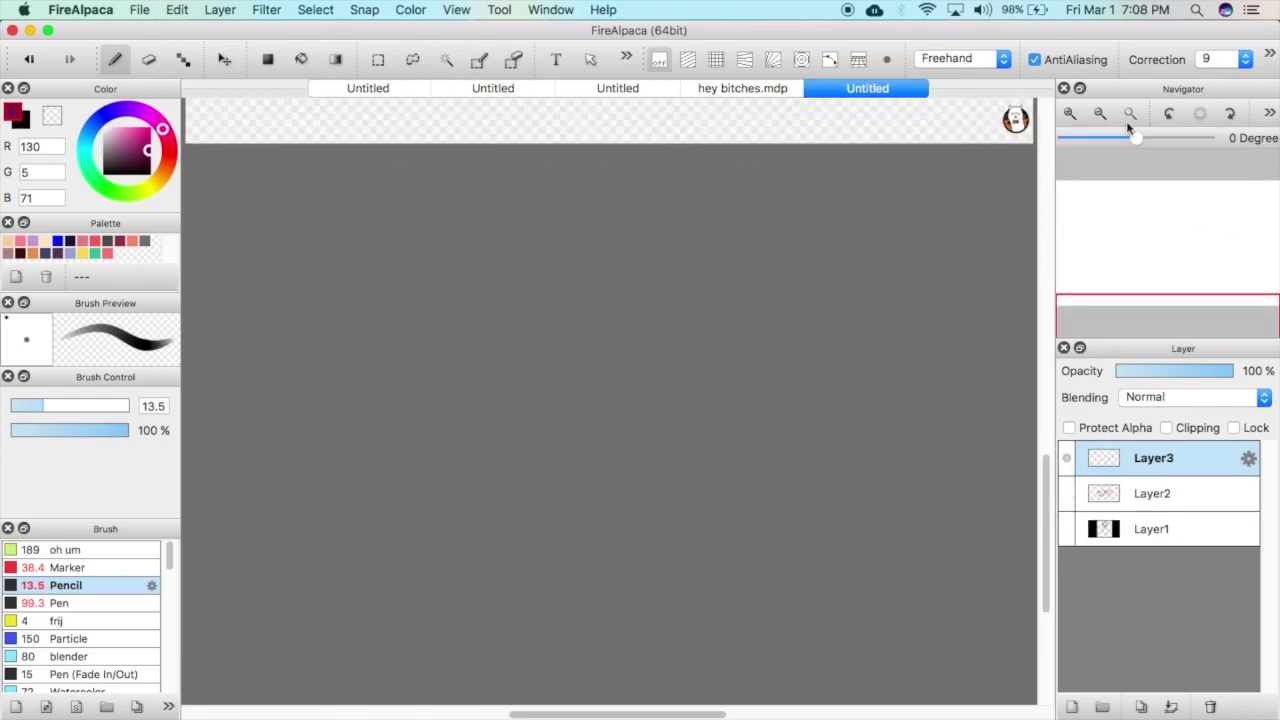
click(1130, 114)
Sketch a standing figure's neck, shoulders, torso and arms beneath its head, redoing unsuitable strokes
mouse_move(690, 228)
mouse_down()
mouse_move(680, 208)
mouse_move(620, 300)
mouse_move(763, 251)
mouse_move(650, 358)
mouse_move(692, 364)
mouse_up()
key(super+z)
mouse_move(629, 379)
mouse_down()
mouse_move(752, 376)
mouse_move(686, 585)
mouse_move(669, 527)
mouse_up()
key(super+z)
key(super+z)
mouse_move(622, 393)
mouse_down()
mouse_move(658, 528)
mouse_move(720, 512)
mouse_move(638, 480)
mouse_move(732, 524)
mouse_up()
key(super+z)
drag(774, 380, 754, 498)
drag(779, 388, 784, 500)
drag(748, 424, 762, 522)
drag(616, 412, 606, 578)
key(super+z)
drag(622, 380, 587, 548)
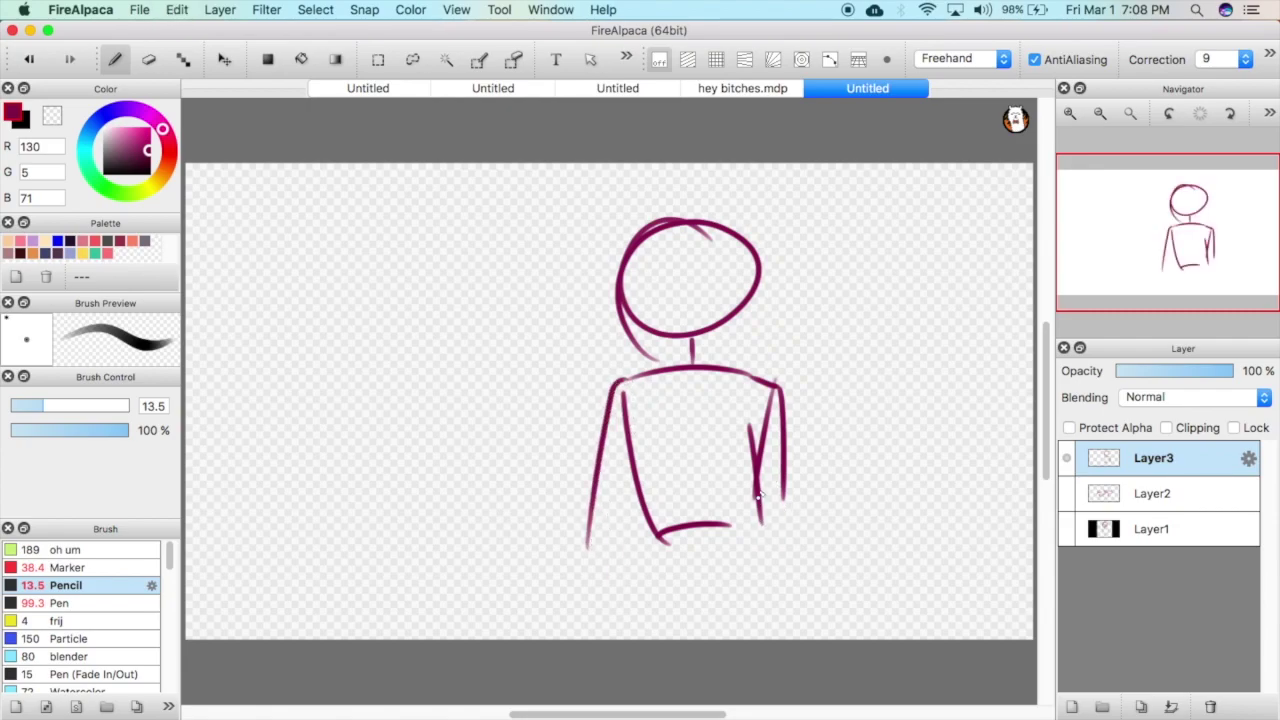
Add the sleeves and shirt hem, plus a simple face with an open mouth and ears
drag(749, 484, 743, 520)
key(super+z)
drag(610, 404, 589, 485)
drag(746, 440, 741, 490)
drag(742, 487, 806, 482)
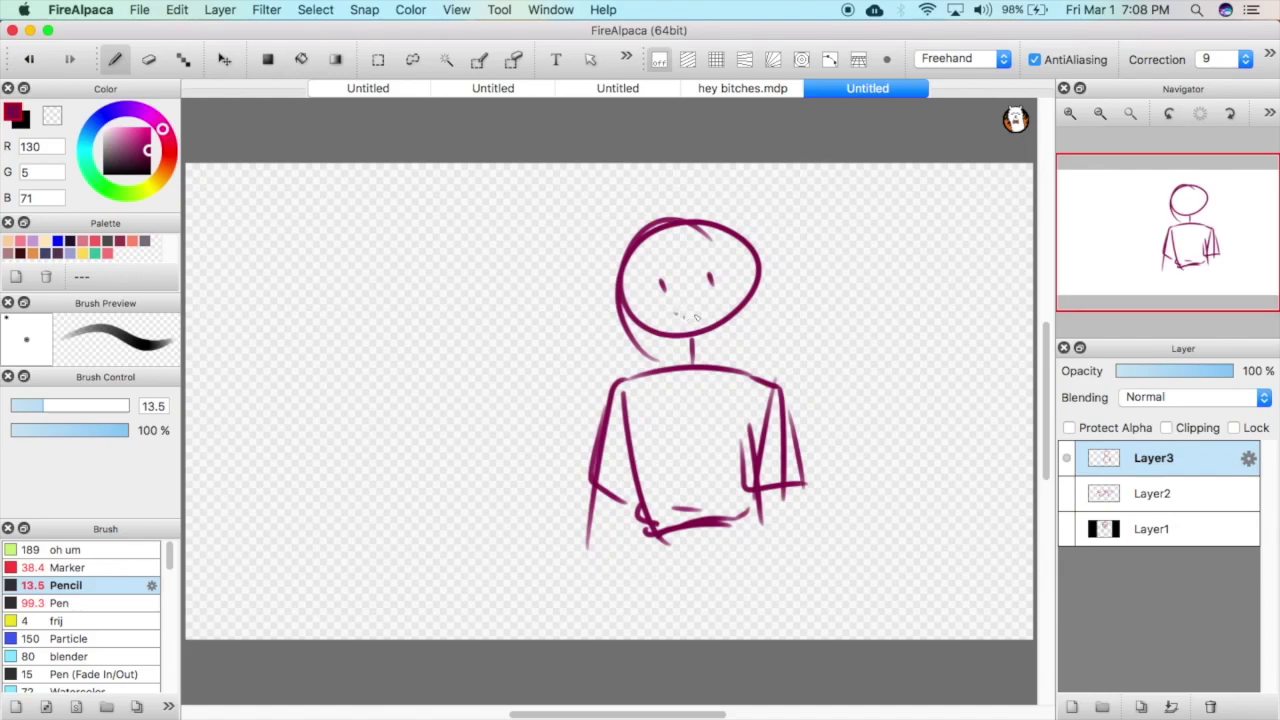
drag(676, 307, 704, 306)
drag(742, 281, 750, 300)
Write "I'm Dancing can't you see?" beside the figure and draw a speech bubble outline pointing to it
mouse_move(373, 246)
mouse_down()
mouse_move(365, 292)
mouse_move(434, 274)
mouse_up()
mouse_move(270, 336)
mouse_down()
mouse_move(280, 360)
mouse_move(354, 337)
mouse_up()
drag(428, 316, 414, 348)
mouse_move(462, 330)
mouse_down()
mouse_move(478, 306)
mouse_move(337, 366)
mouse_move(471, 366)
mouse_move(509, 429)
mouse_move(514, 271)
mouse_up()
key(super+z)
drag(416, 240, 416, 450)
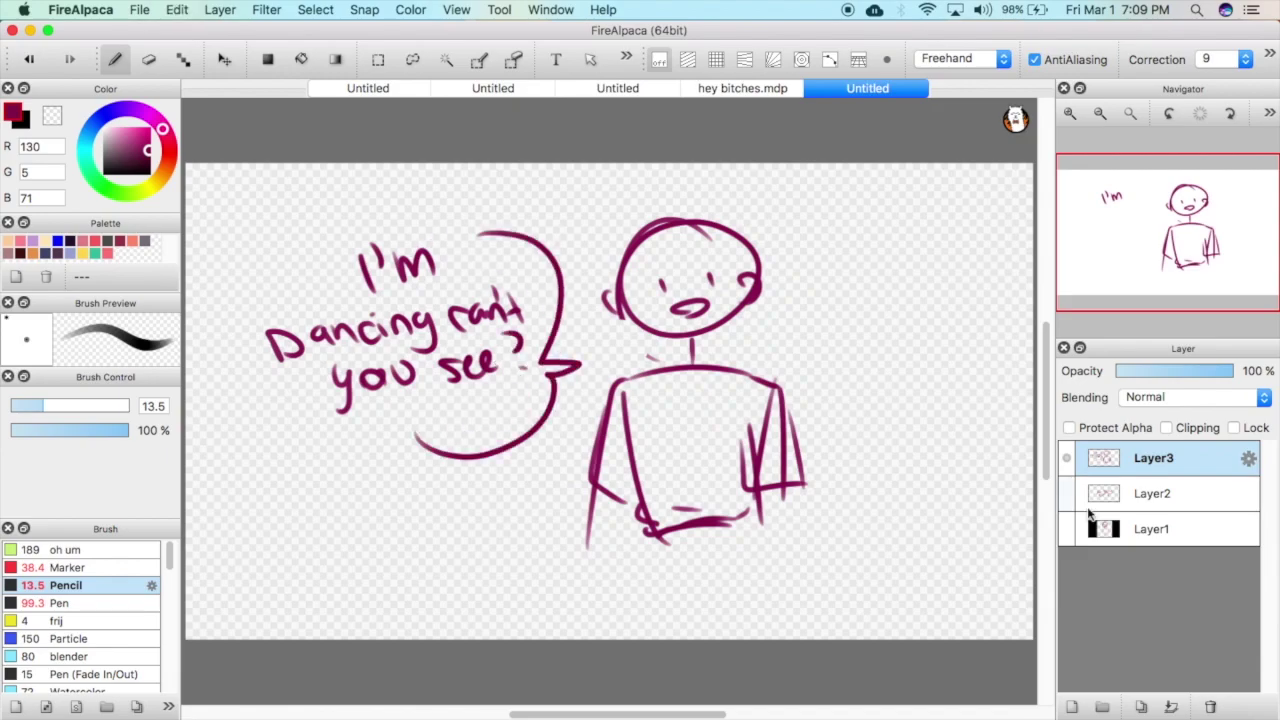
Add a new layer, hide the speech frame, and sketch a dancer's raised leg and standing leg with foot
click(1072, 707)
click(1067, 494)
mouse_move(736, 241)
mouse_down()
mouse_move(743, 280)
mouse_move(771, 292)
mouse_move(436, 414)
mouse_up()
drag(600, 416, 716, 388)
drag(751, 383, 760, 566)
drag(719, 398, 749, 583)
drag(740, 588, 715, 599)
mouse_move(715, 597)
mouse_down()
mouse_move(775, 595)
mouse_move(772, 614)
mouse_up()
key(super+z)
key(super+z)
Sketch the dancer's two outstretched arms with sleeves and hands
drag(785, 308, 830, 352)
mouse_move(690, 277)
mouse_down()
mouse_move(579, 253)
mouse_move(556, 308)
mouse_up()
drag(596, 288, 680, 298)
drag(884, 368, 869, 376)
key(super+z)
drag(773, 332, 861, 421)
drag(862, 421, 864, 389)
drag(839, 354, 866, 372)
Draw ground lines beneath the dancer's standing foot and closed eyes on the face
drag(606, 604, 722, 605)
drag(606, 613, 724, 612)
drag(770, 616, 623, 621)
drag(727, 228, 741, 232)
drag(747, 227, 762, 236)
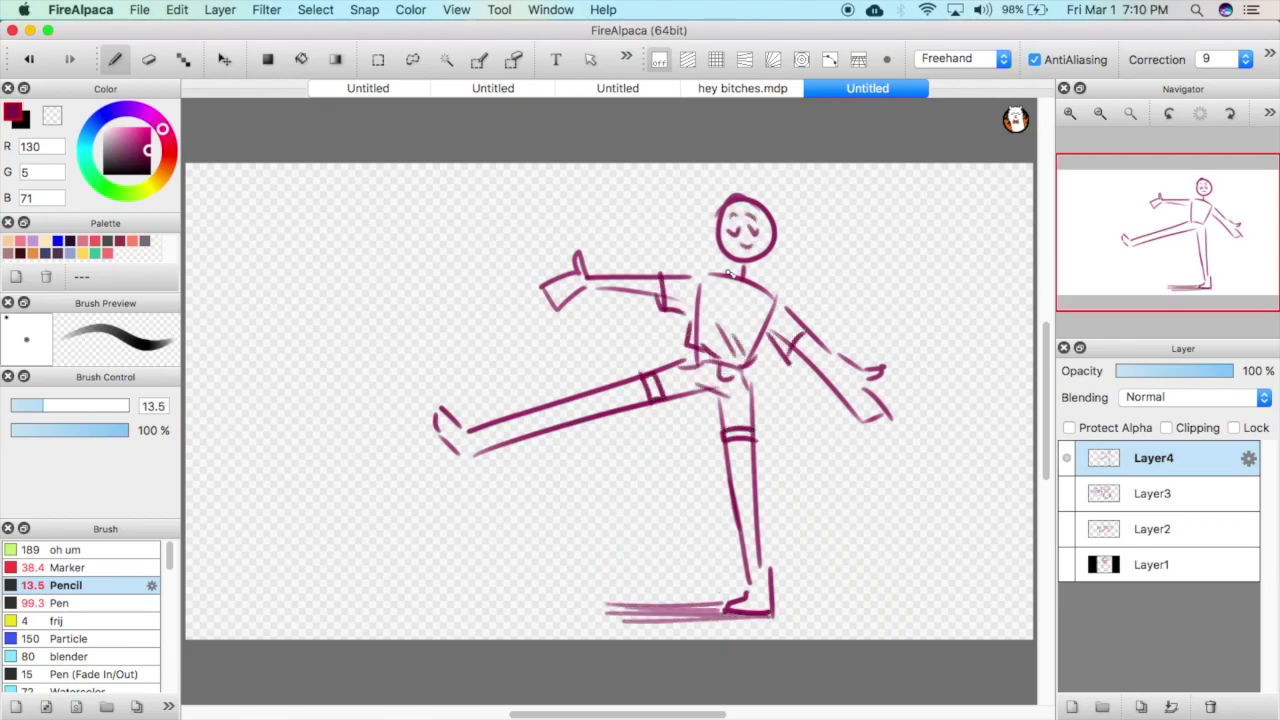
Show Layer3 alone, add diagonal fold lines to its figure's shirt, and switch back to the dancer on Layer4
click(1066, 493)
click(1066, 493)
click(1066, 458)
click(1066, 493)
click(1105, 494)
drag(655, 463, 711, 497)
drag(683, 467, 721, 490)
click(1066, 458)
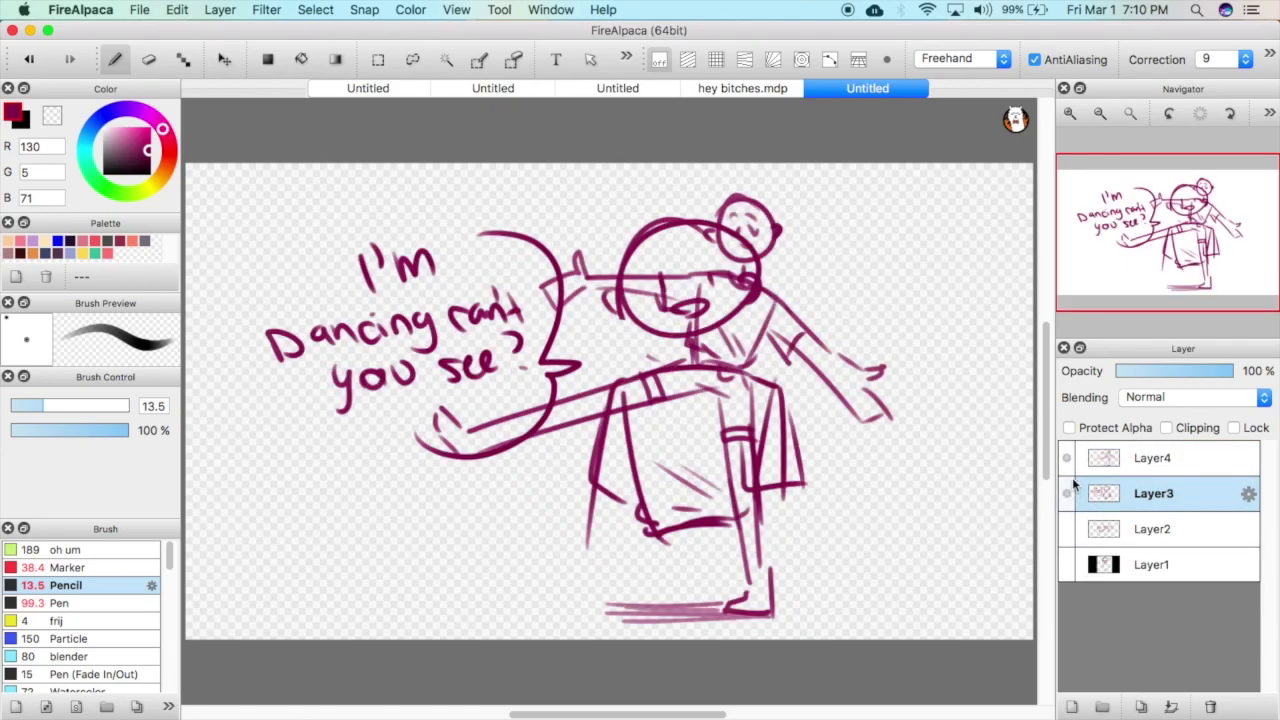
click(1067, 493)
Try building the next dance frame by erasing the arms and legs from a duplicate over the faded original
click(1108, 458)
click(1141, 706)
click(1130, 493)
click(1100, 458)
key(e)
mouse_move(440, 434)
mouse_down()
mouse_move(623, 409)
mouse_move(765, 607)
mouse_move(625, 610)
mouse_up()
mouse_move(556, 298)
mouse_down()
mouse_move(569, 268)
mouse_move(668, 298)
mouse_up()
drag(668, 368, 750, 390)
mouse_move(795, 320)
mouse_down()
mouse_move(778, 432)
mouse_move(876, 388)
mouse_up()
click(118, 62)
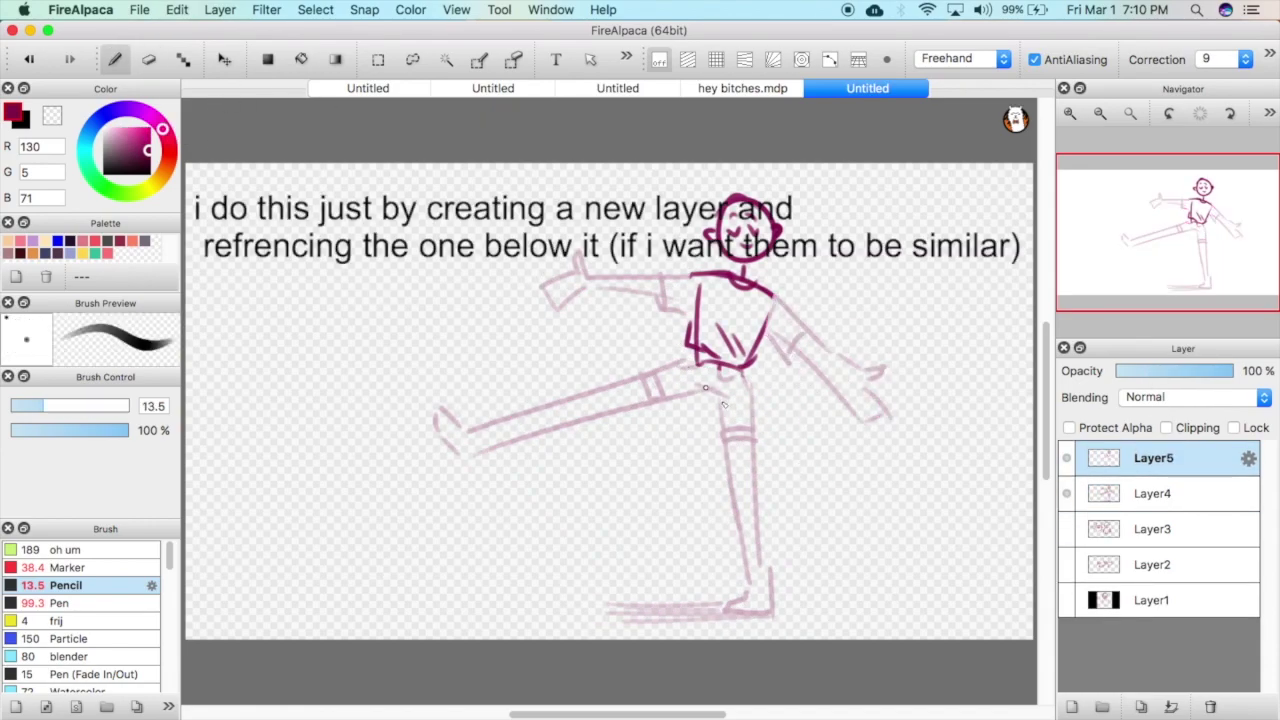
Copy the dancer drawing into a new layer and erase part of its standing leg
key(super+c)
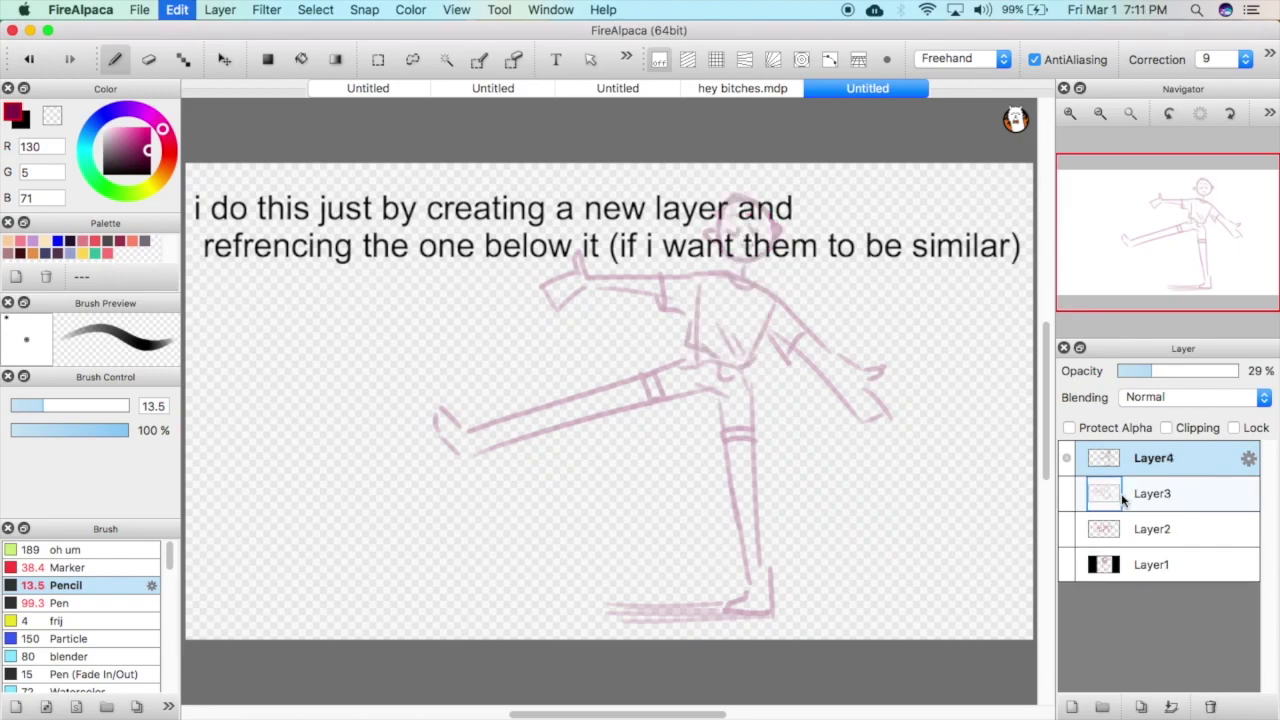
key(super+v)
key(e)
key(super+z)
mouse_move(722, 500)
mouse_down()
mouse_move(770, 515)
mouse_move(768, 535)
mouse_up()
Select the copied dancer's body above the lower standing leg and shift it slightly downward
key(l)
mouse_move(340, 250)
mouse_down()
mouse_move(905, 243)
mouse_move(700, 160)
mouse_up()
key(super+t)
drag(812, 340, 818, 370)
key(Return)
key(super+d)
Redraw the standing leg as slightly bent and add motion lines above the dancer's lowered arm
key(b)
drag(736, 488, 746, 585)
click(1066, 493)
click(1066, 493)
click(1066, 493)
drag(826, 272, 842, 360)
drag(848, 306, 857, 356)
Alternate the visibility of Layer4 and Layer5 to compare the two dance poses in motion
click(1066, 458)
click(1066, 493)
click(1066, 493)
click(1066, 458)
click(1067, 493)
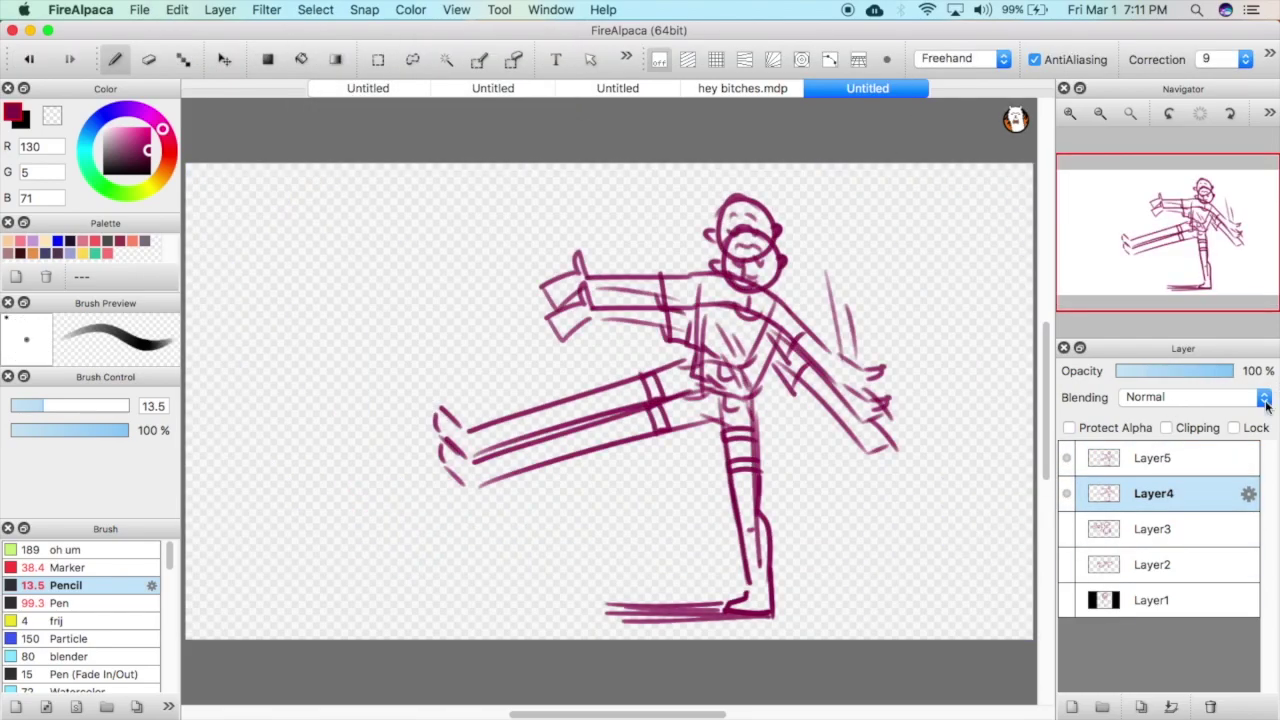
click(1066, 458)
click(1068, 464)
click(1068, 464)
click(1068, 465)
click(1069, 465)
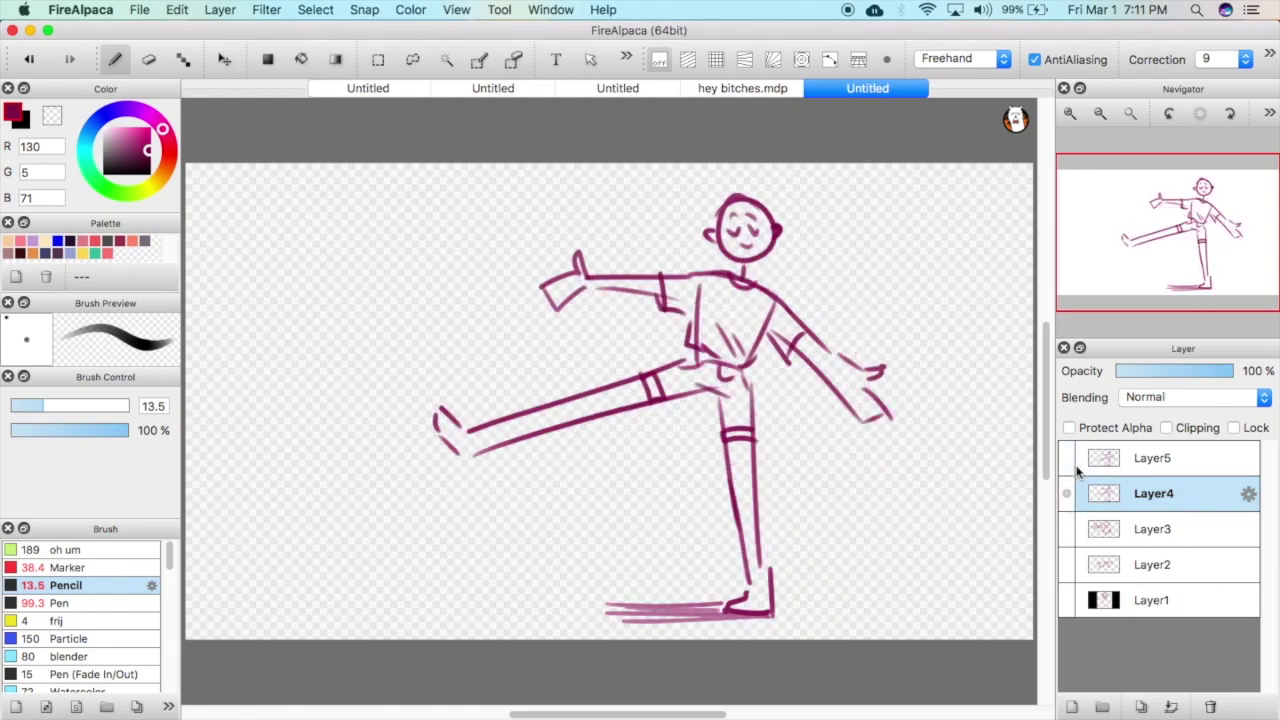
Export the visible Layer4 frame as a 24-bit PNG at 1920 × 1080 named "jyudfd" in the animatic folder
click(130, 9)
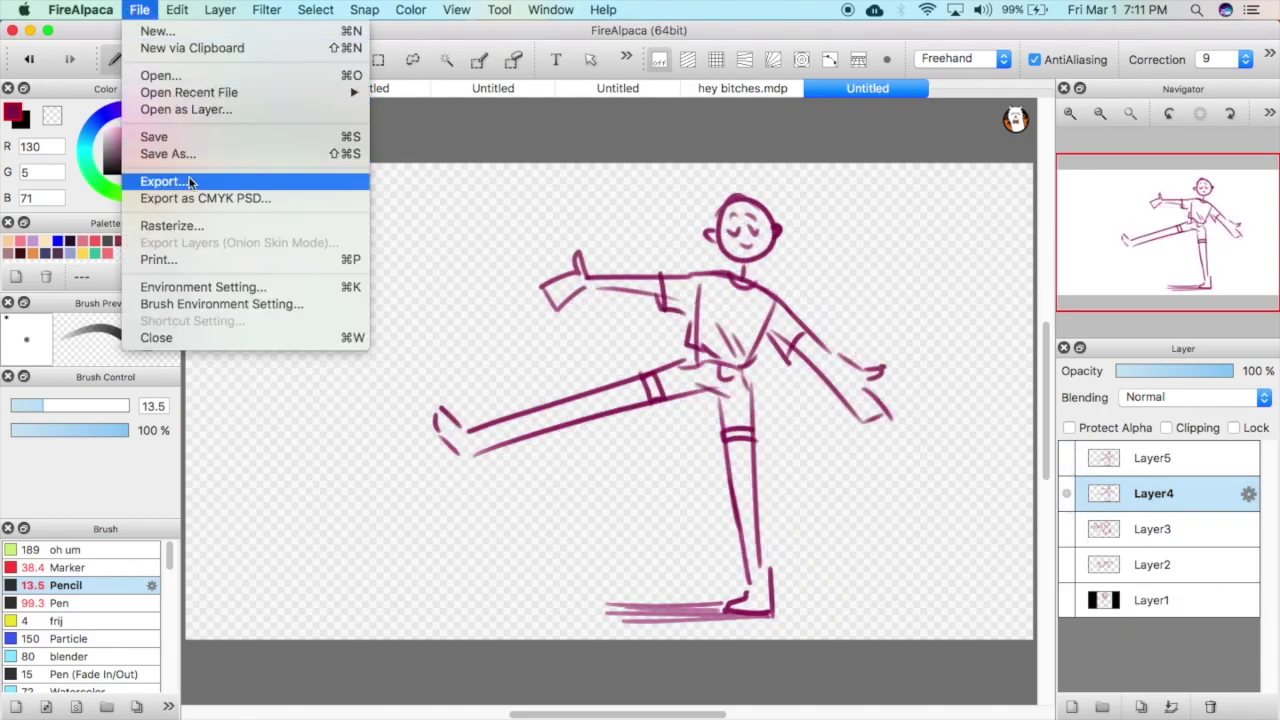
click(195, 177)
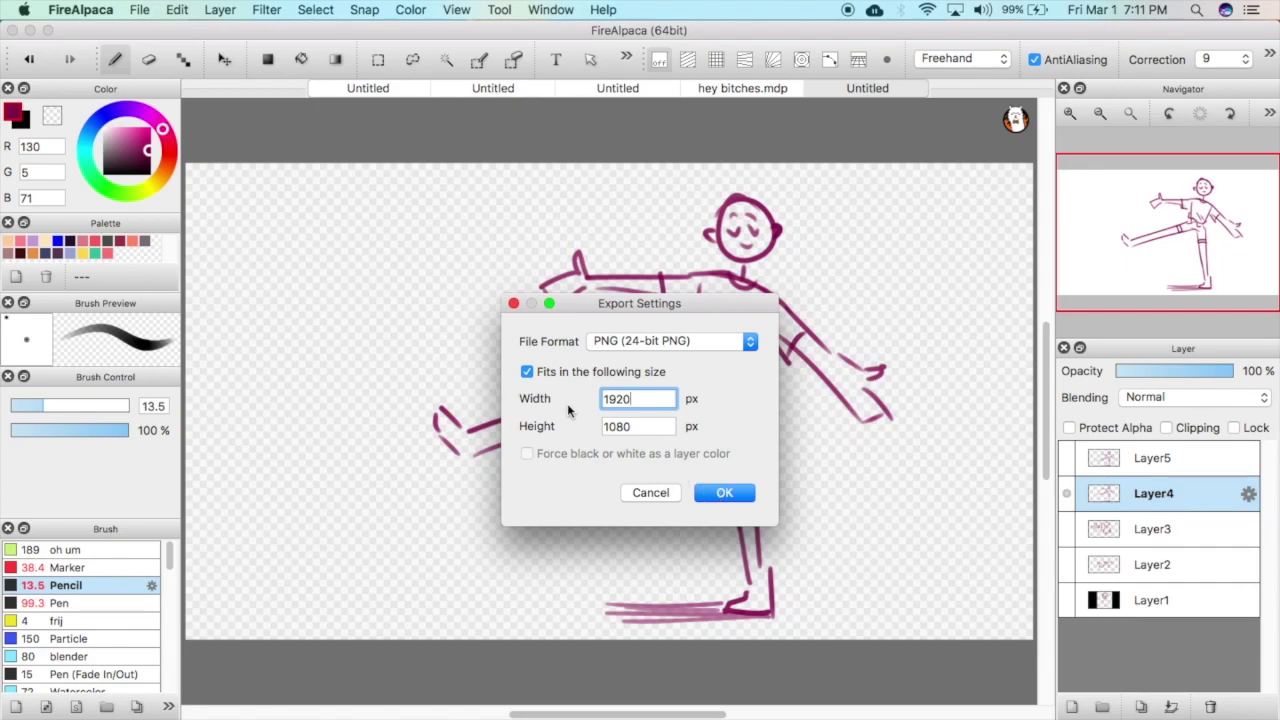
click(724, 492)
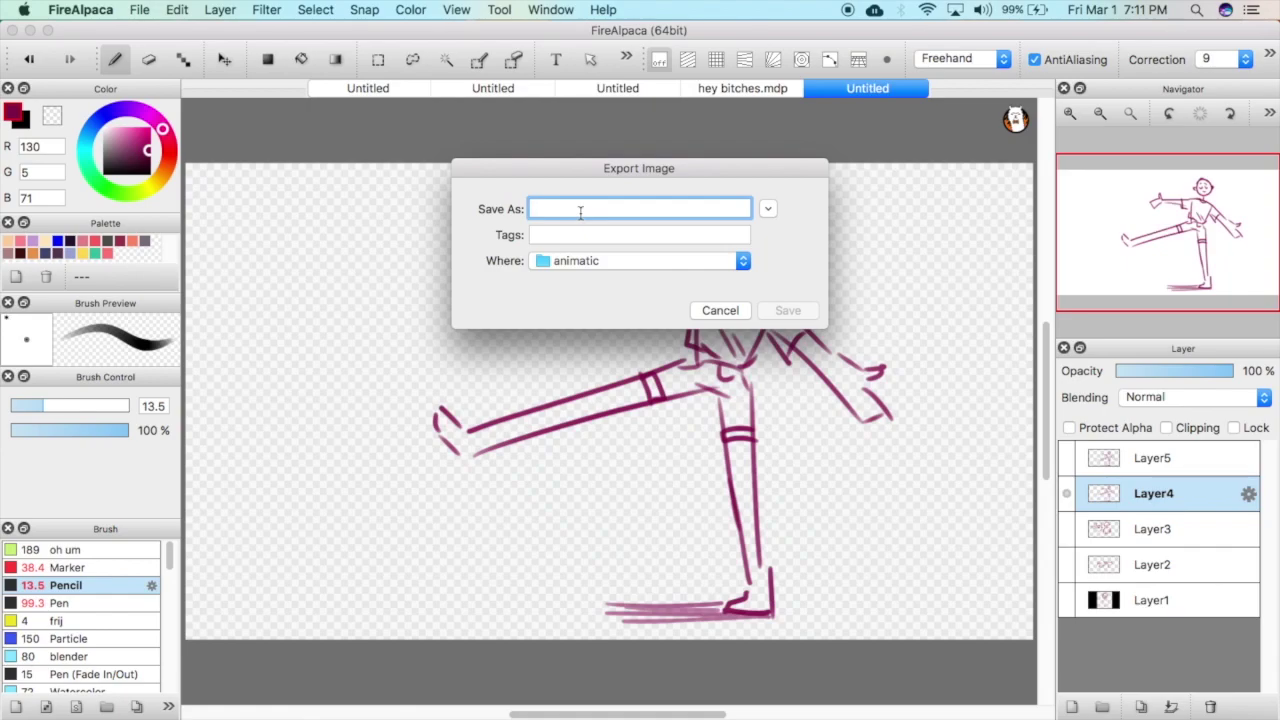
text(jyudfd)
key(Return)
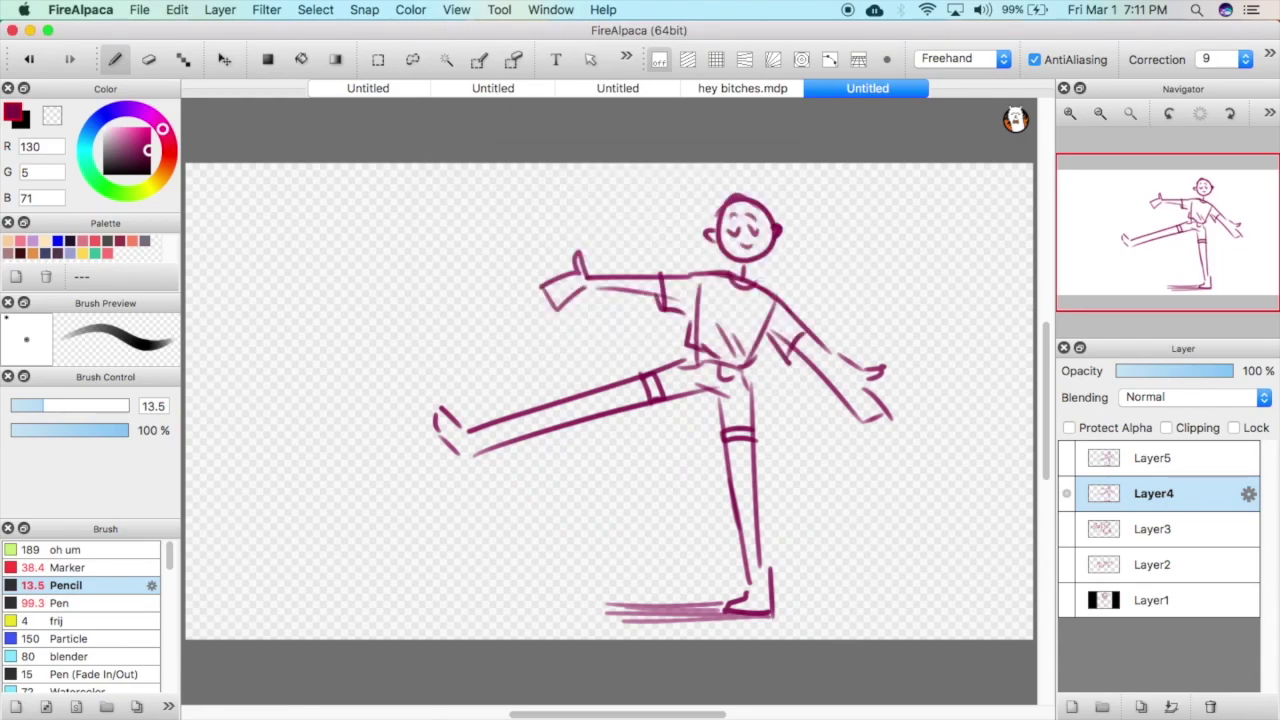
Hide Layer4 and show Layer5 to display the second dance pose alone
click(1067, 493)
click(1067, 458)
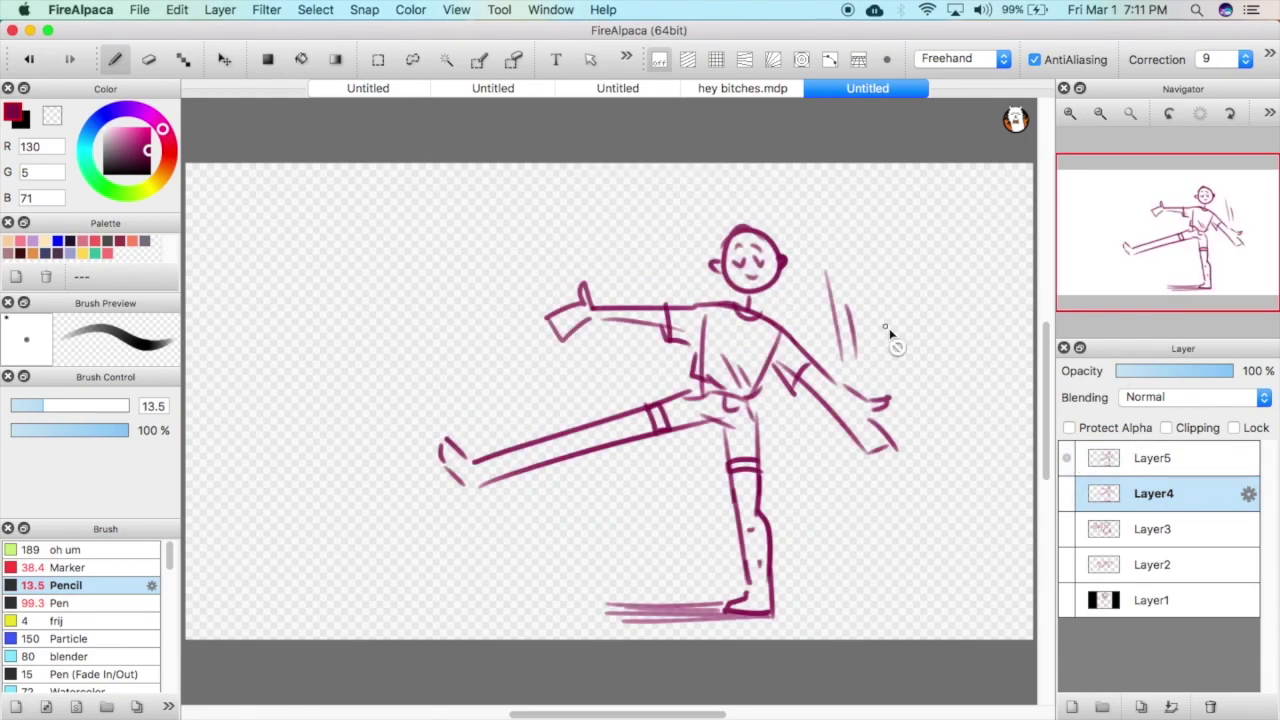
Export the visible Layer5 frame as a PNG named "wdfdg" in the animatic folder and minimize the window
click(140, 9)
click(179, 179)
text(wdfdg)
key(Return)
click(29, 30)
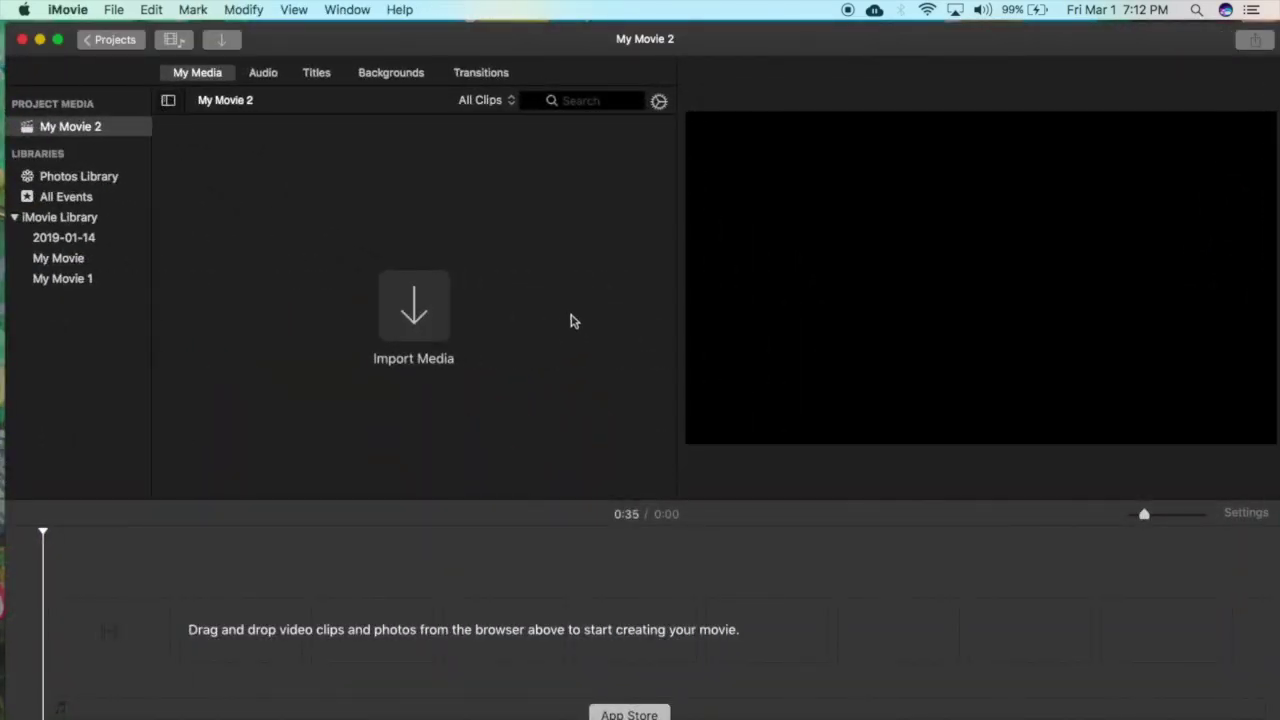
Move the iMovie window aside to expose the desktop and place the animatic folder in an empty desktop spot
mouse_move(718, 46)
mouse_down()
mouse_move(701, 37)
mouse_move(712, 26)
mouse_up()
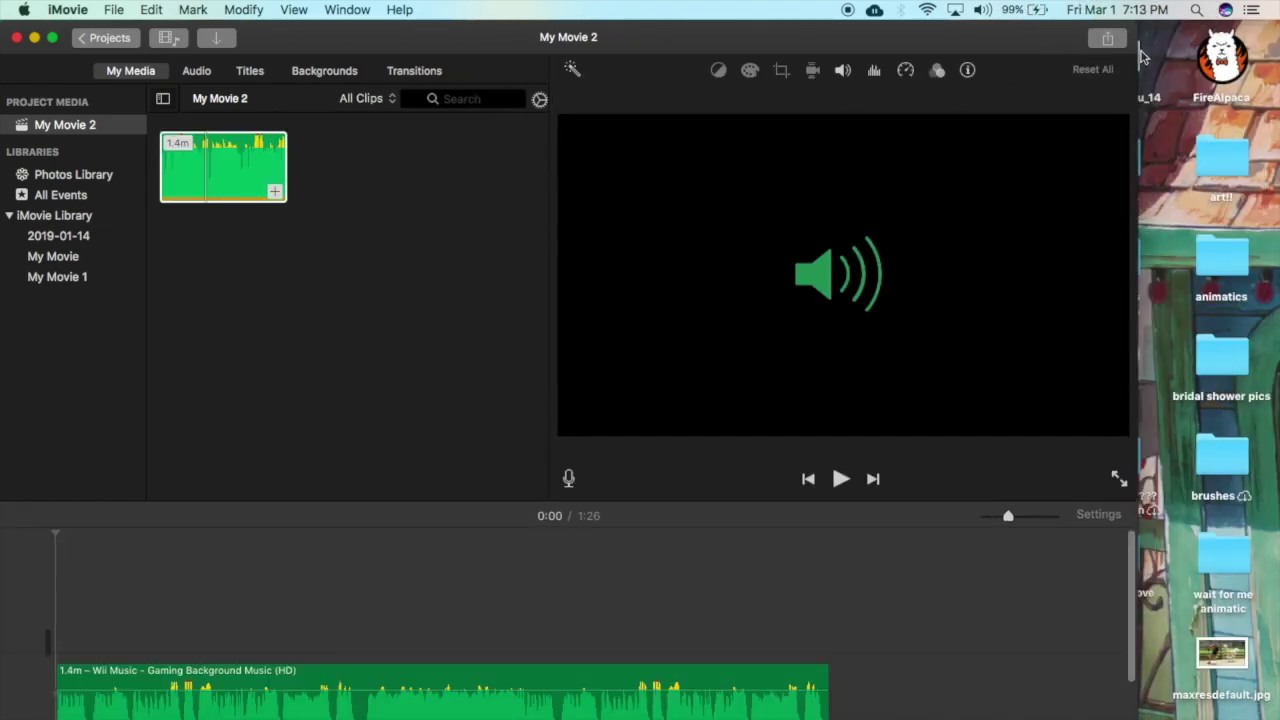
drag(785, 18, 433, 14)
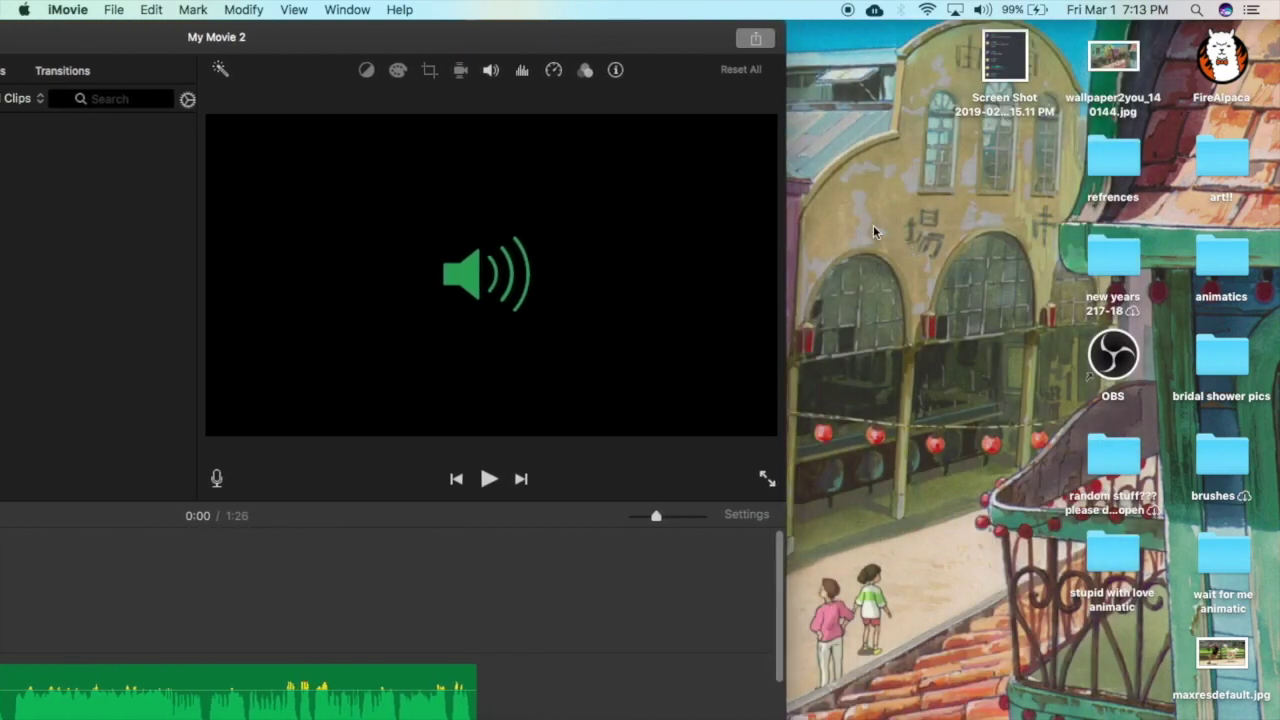
drag(655, 24, 400, 24)
drag(742, 182, 1103, 678)
drag(366, 40, 845, 8)
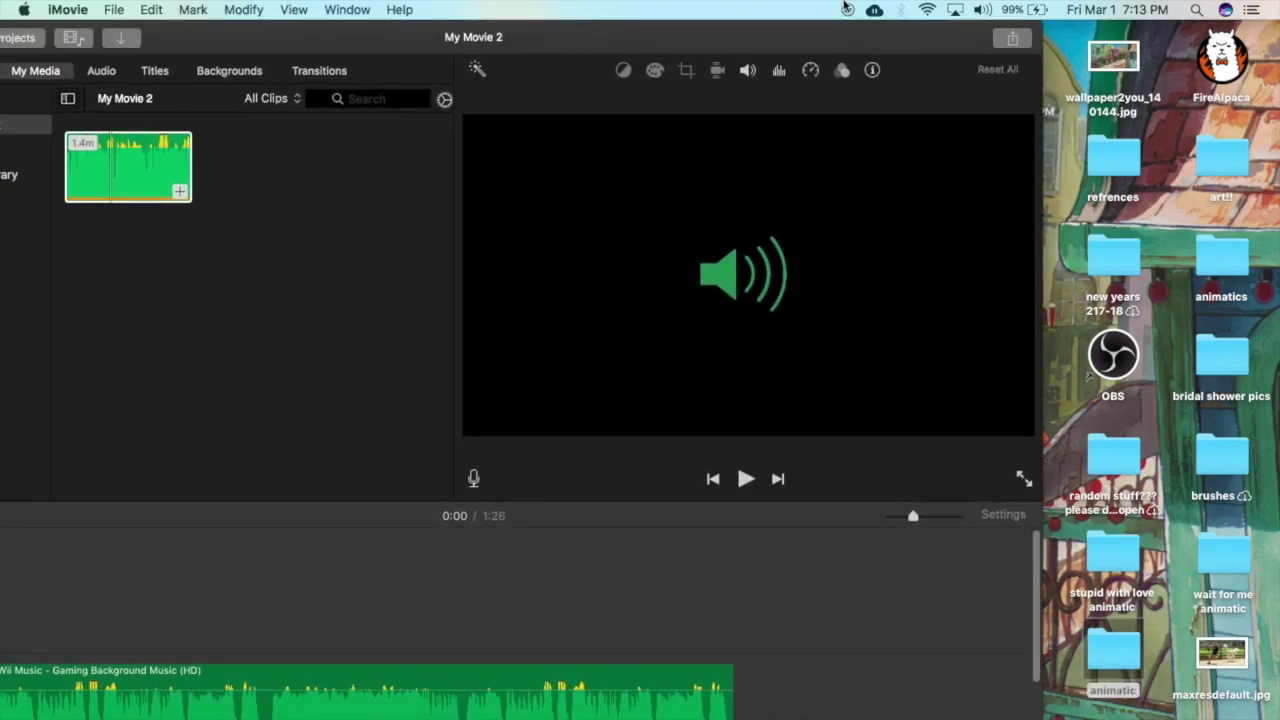
Open the animatic folder, import both PNG dance frames into the My Movie 2 media, and widen the iMovie window
click(1115, 652)
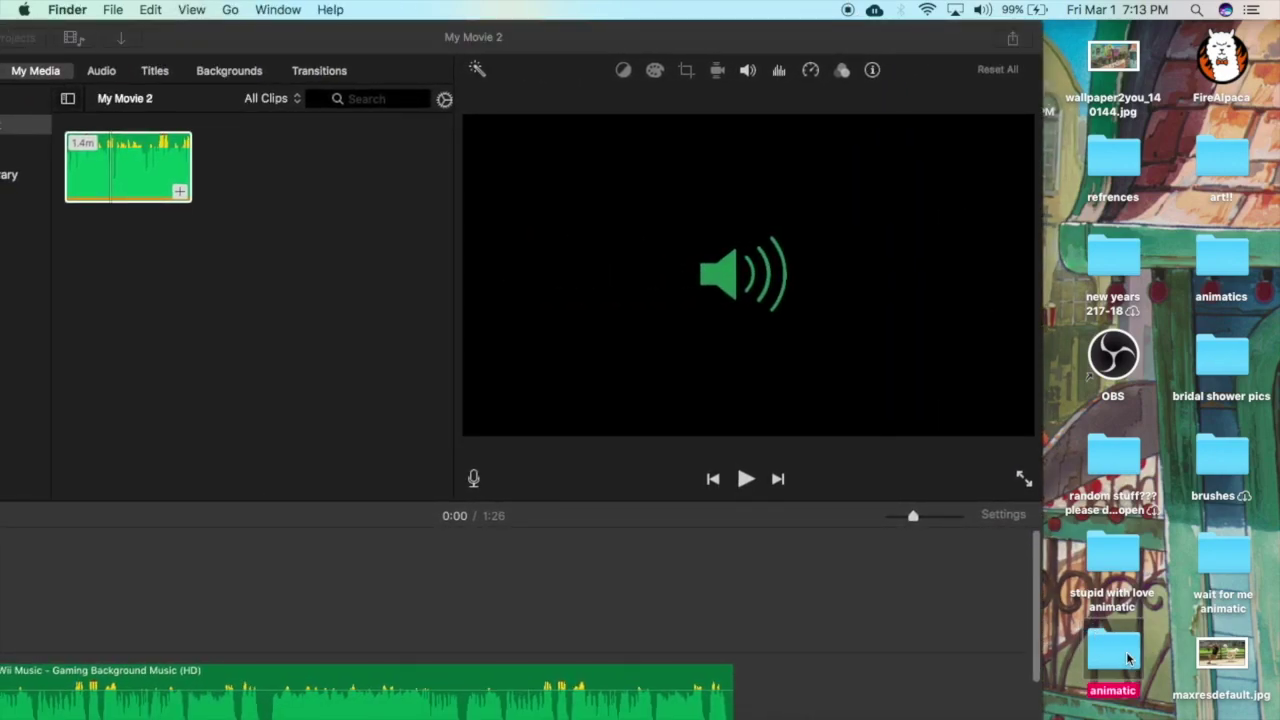
double_click(1127, 657)
drag(688, 272, 152, 360)
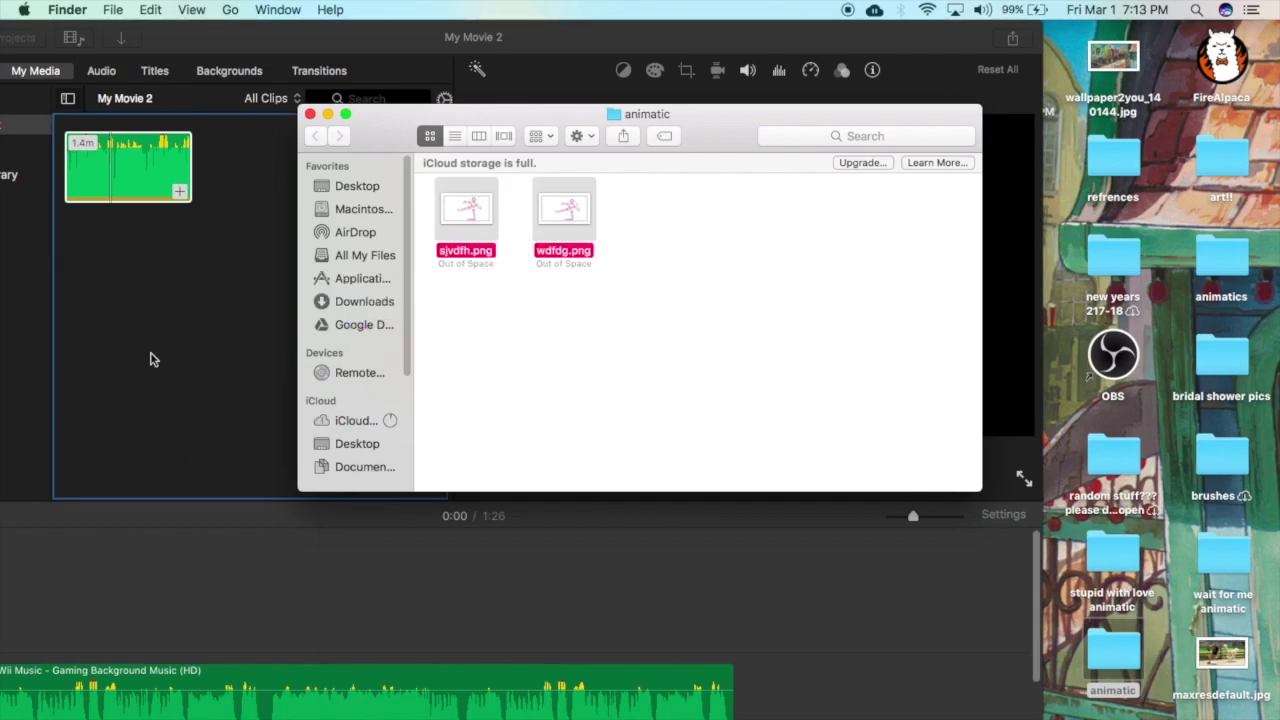
drag(353, 40, 497, 6)
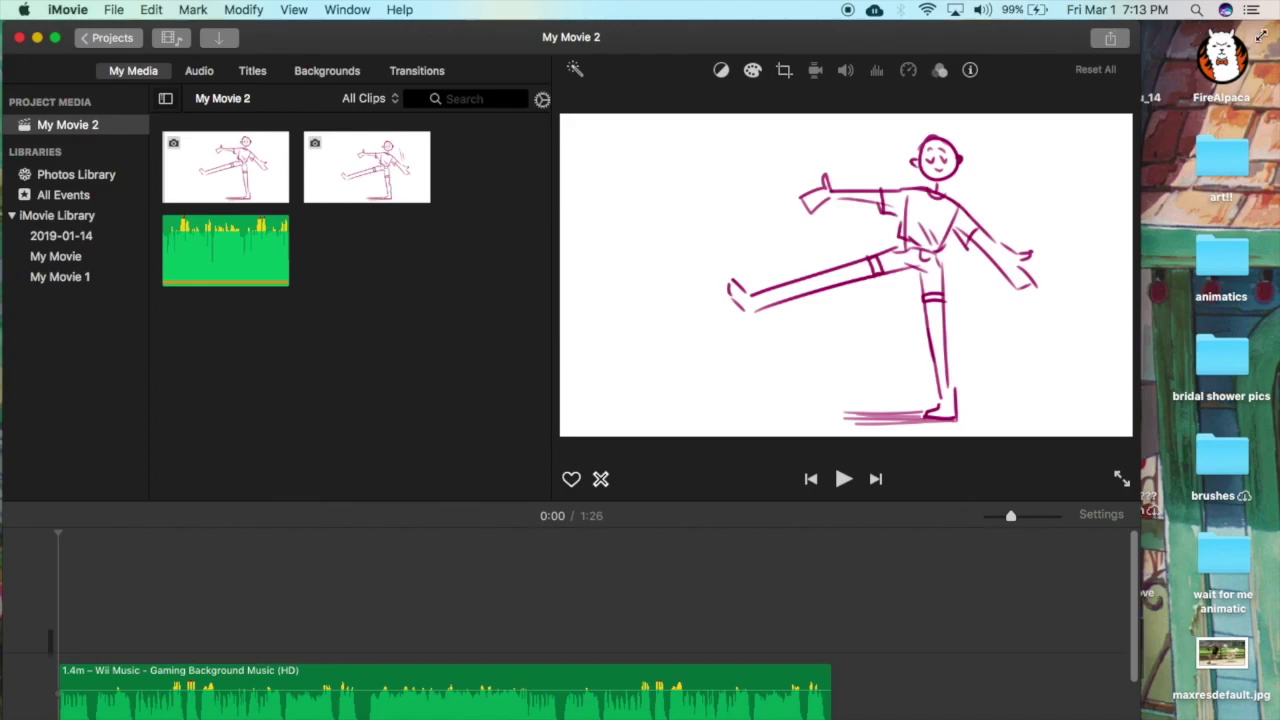
drag(1261, 36, 1277, 40)
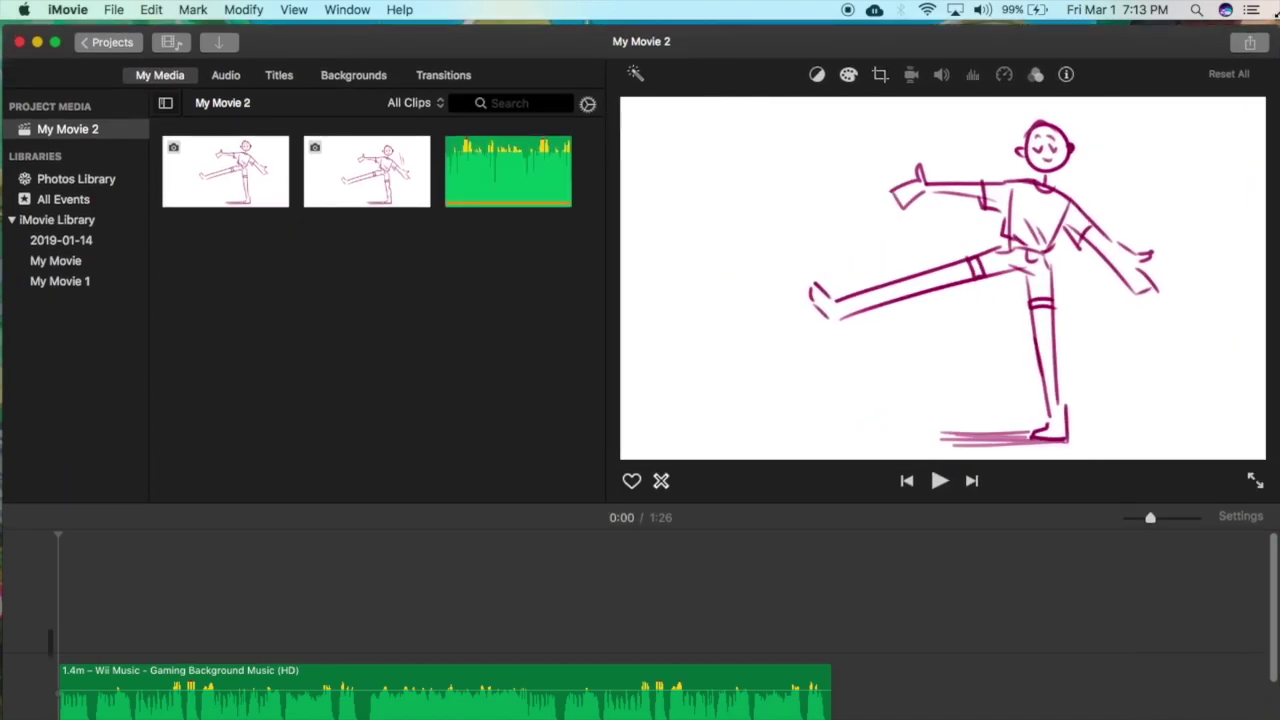
Place both dance frames at the start of the timeline and set their cropping style to Crop to Fill
mouse_move(230, 197)
mouse_down()
mouse_move(240, 185)
mouse_move(94, 597)
mouse_move(62, 600)
mouse_up()
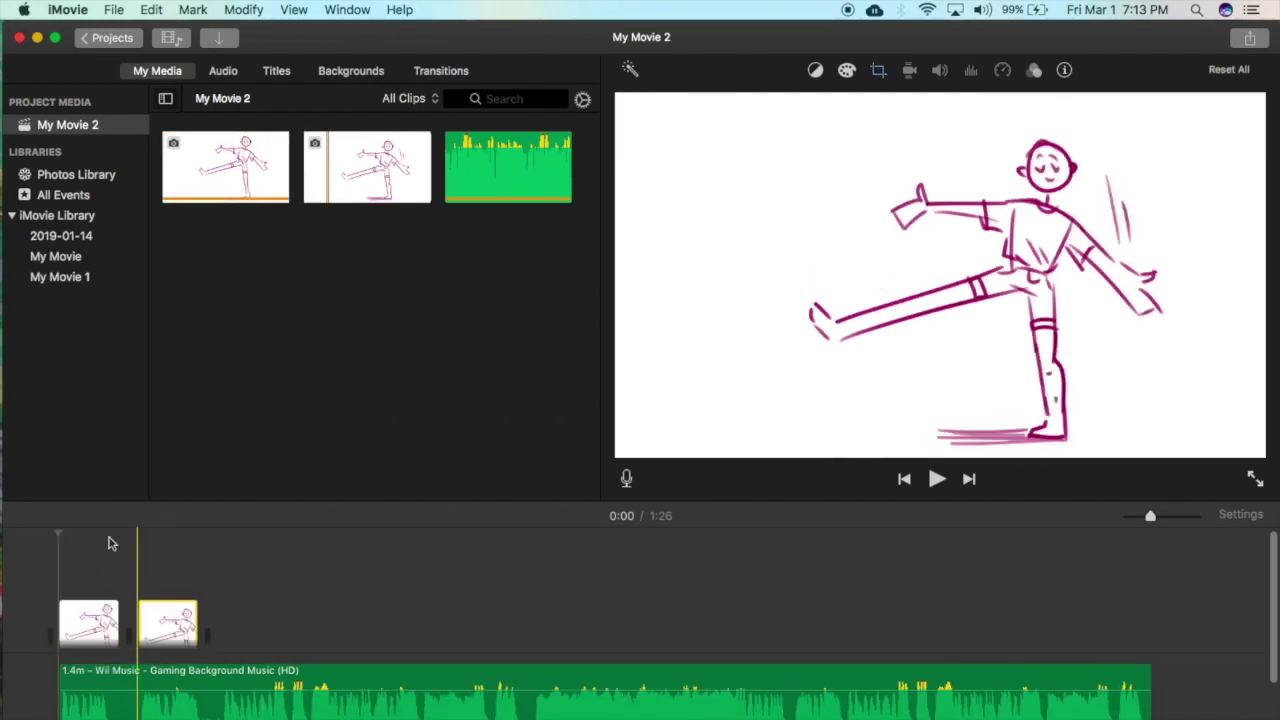
click(88, 590)
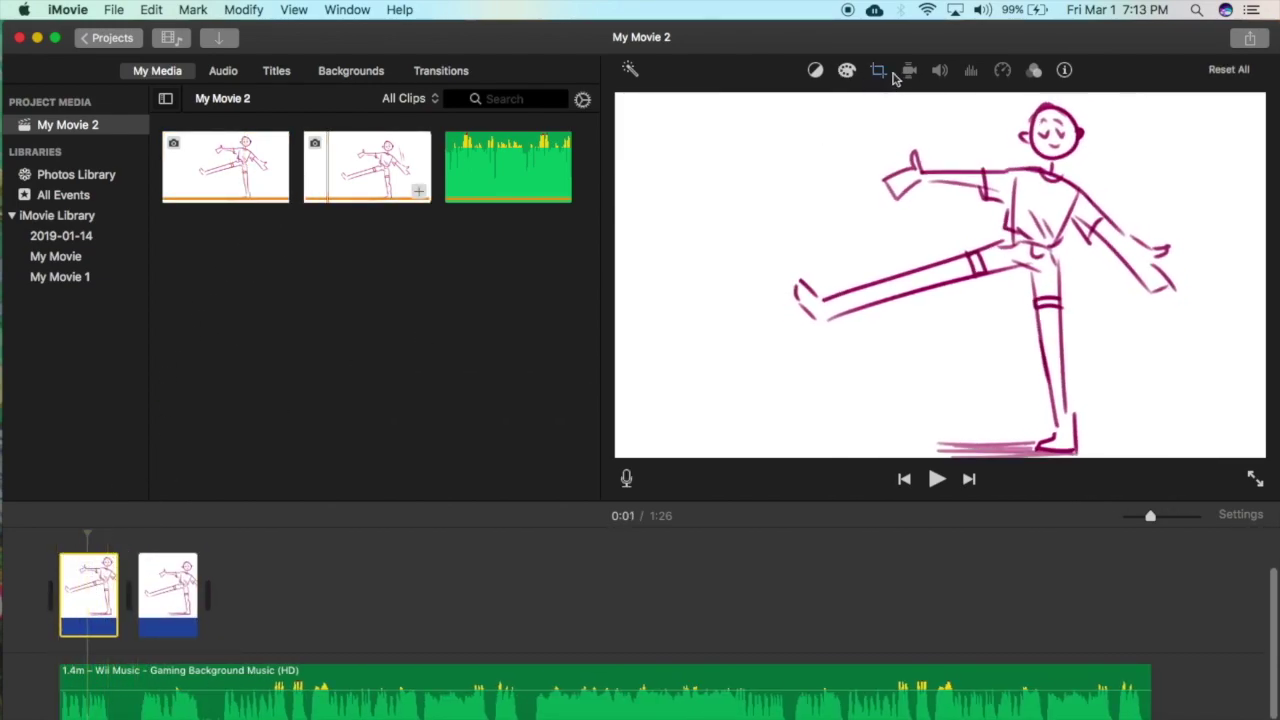
click(881, 71)
click(746, 109)
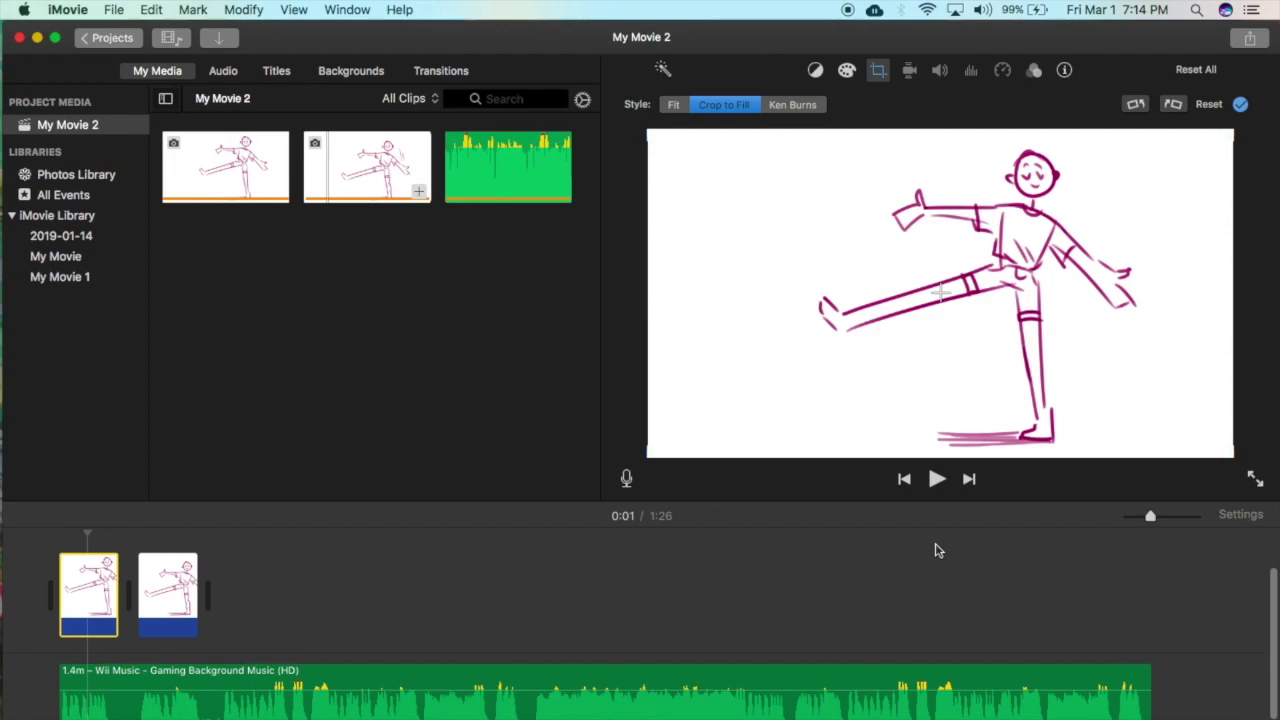
click(155, 595)
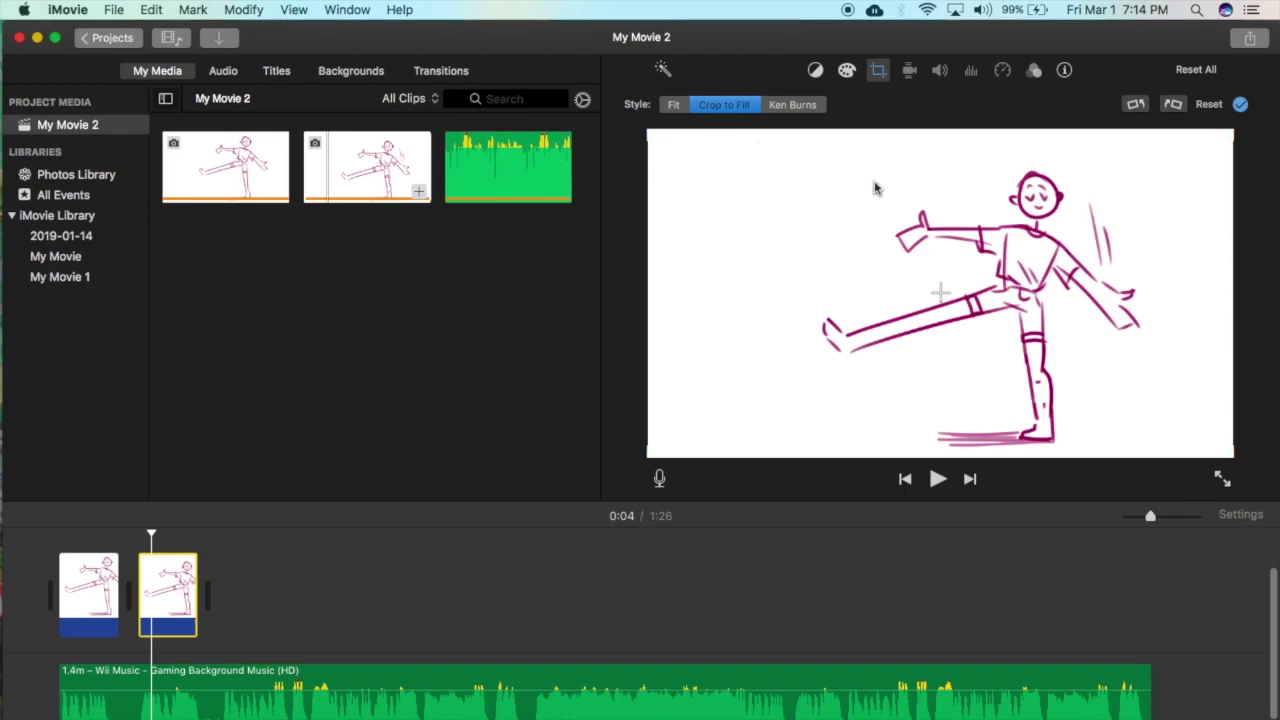
Play the timeline from the start and lower the volume of the background music track
drag(151, 534, 58, 536)
key(space)
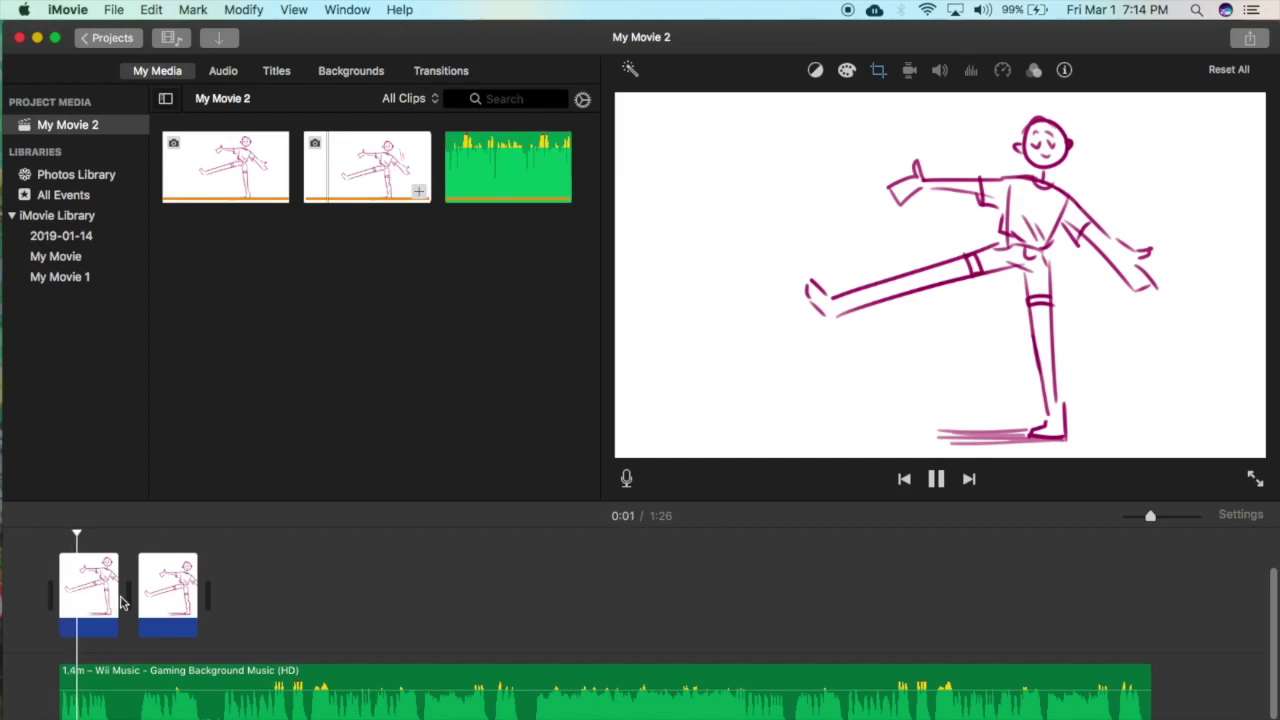
key(space)
click(347, 698)
drag(248, 690, 244, 706)
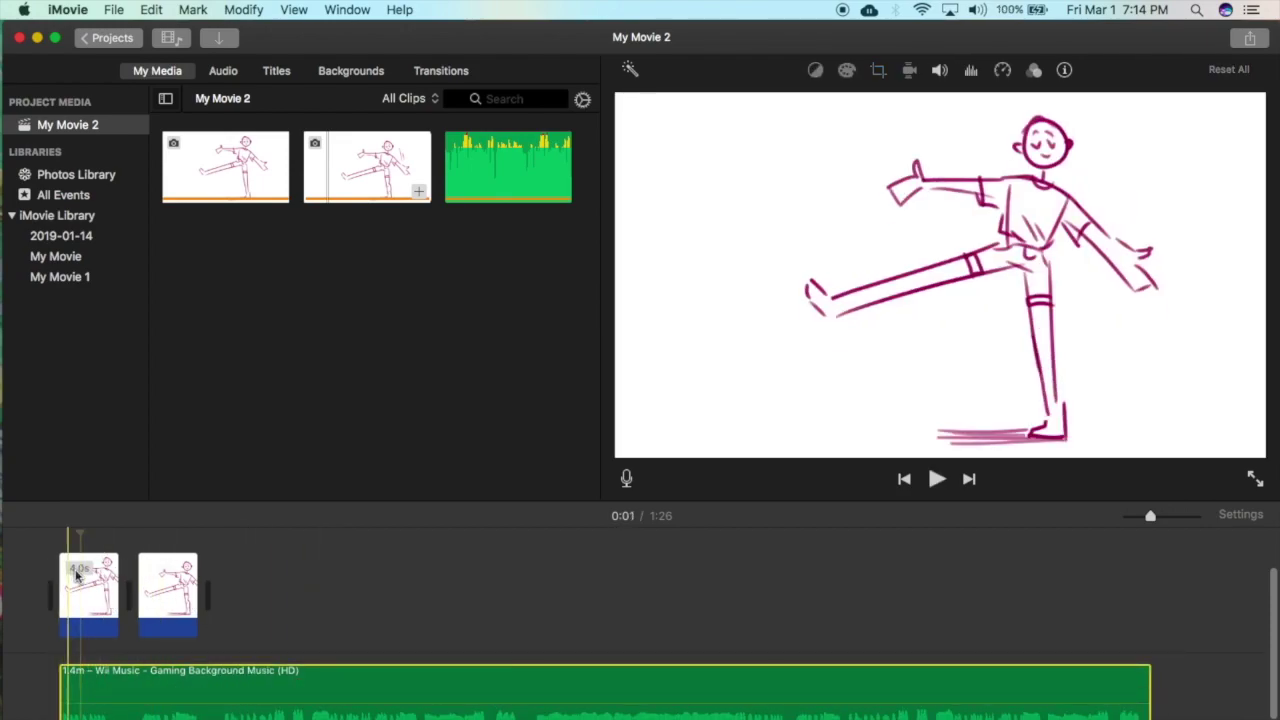
Shorten both dance frame clips on the timeline to about half a second each
mouse_move(117, 582)
mouse_down()
mouse_move(364, 582)
mouse_move(537, 617)
mouse_move(63, 657)
mouse_move(20, 629)
mouse_move(14, 660)
mouse_up()
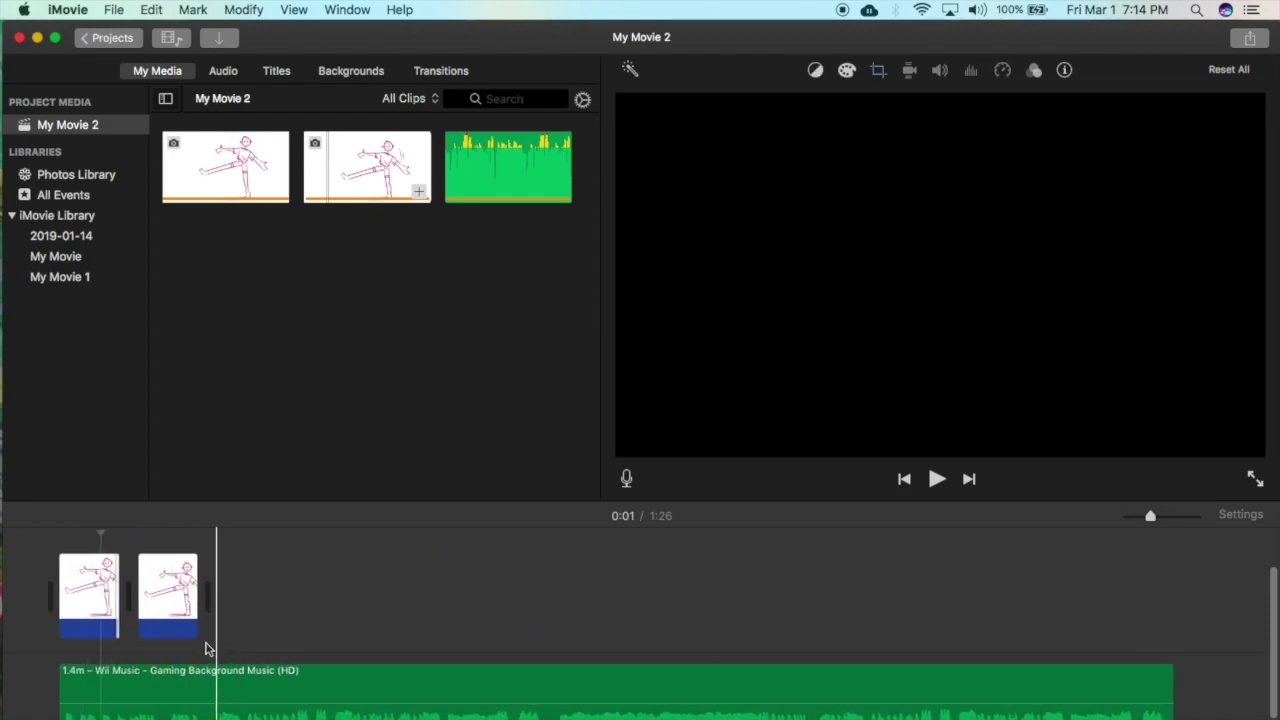
drag(117, 612, 8, 591)
drag(86, 598, 11, 609)
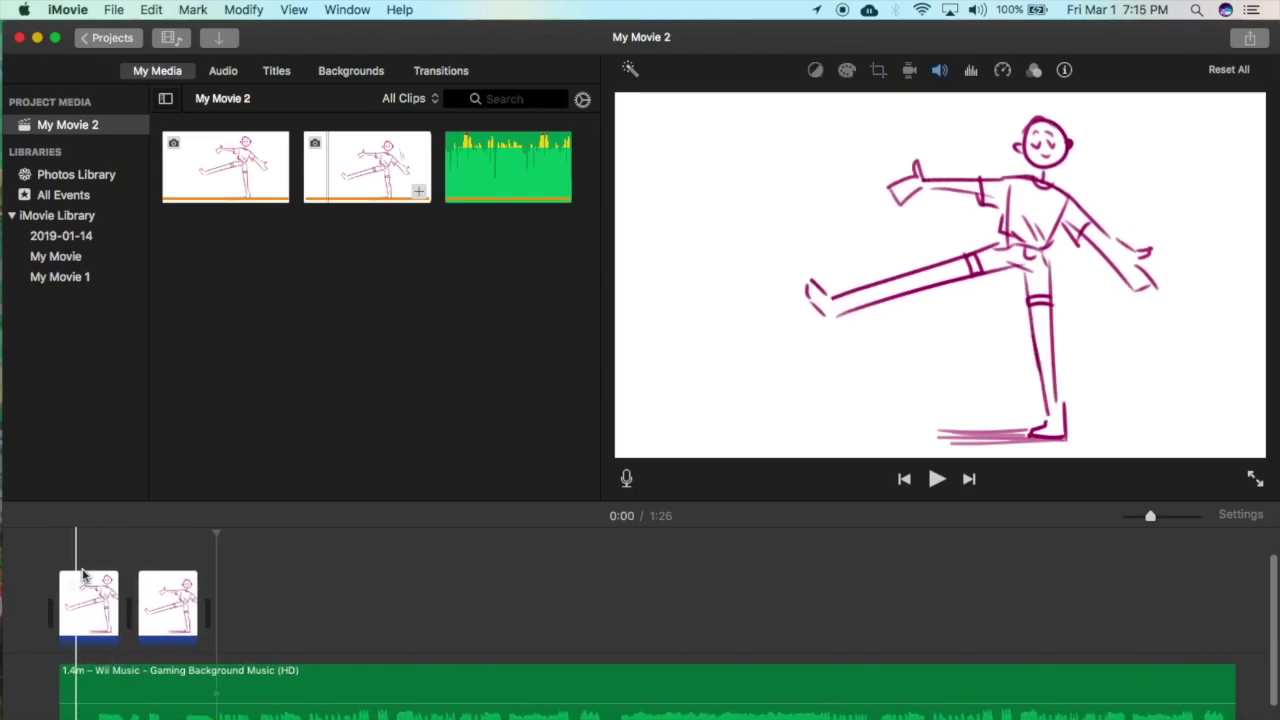
drag(225, 170, 243, 605)
click(880, 74)
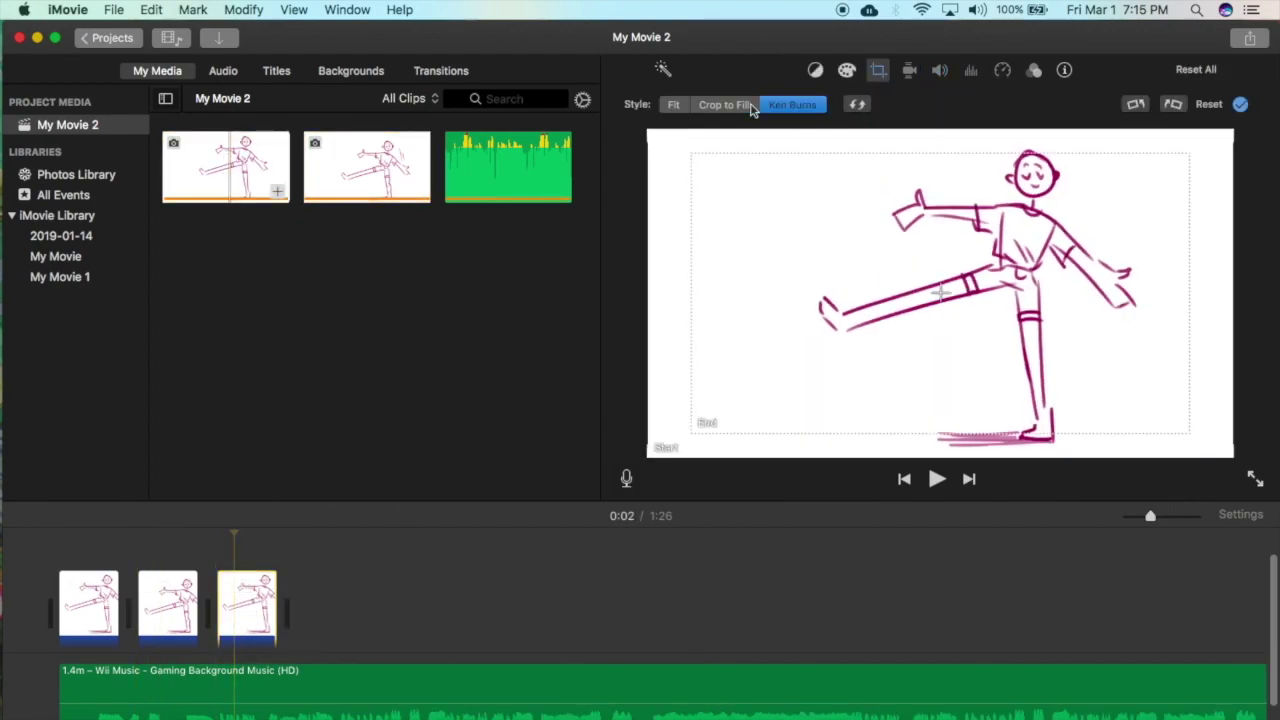
drag(600, 626, 220, 574)
key(Delete)
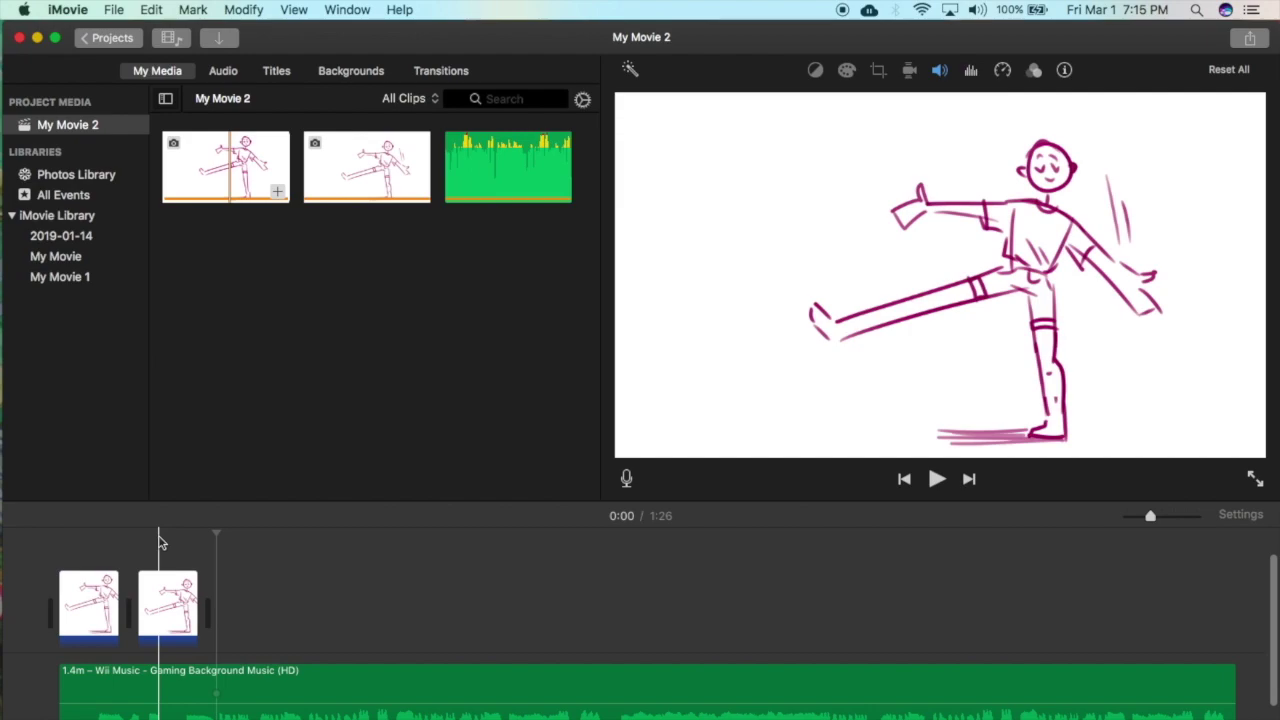
Duplicate the two dance clips after the second clip and play the repeated sequence from the start
drag(71, 543, 171, 590)
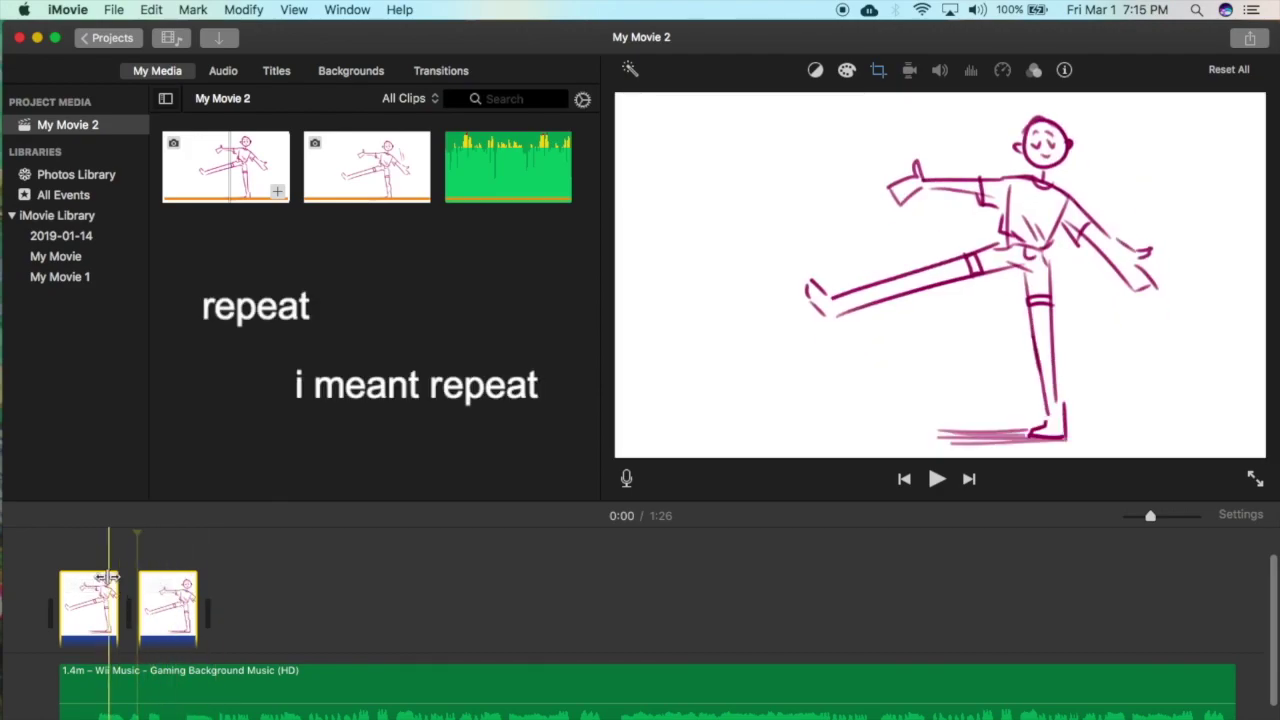
click(200, 584)
key(super+v)
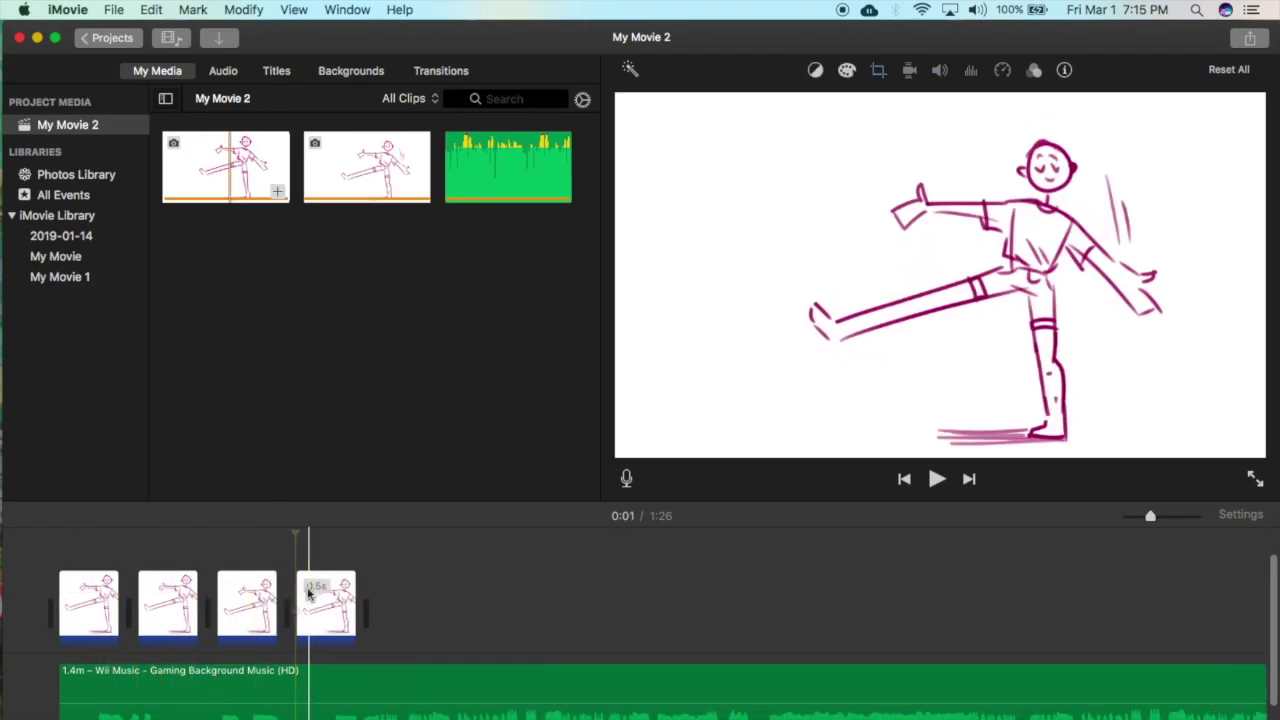
click(58, 572)
key(space)
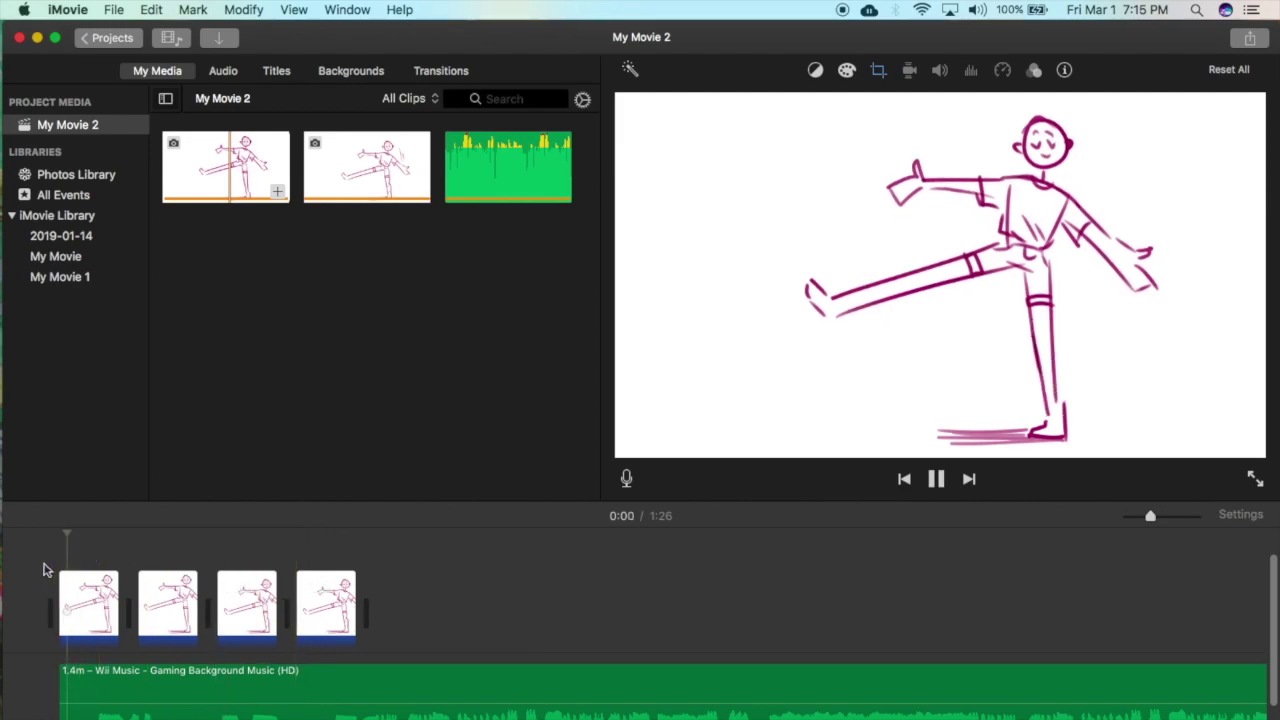
key(space)
scroll(140, 588, right, 1)
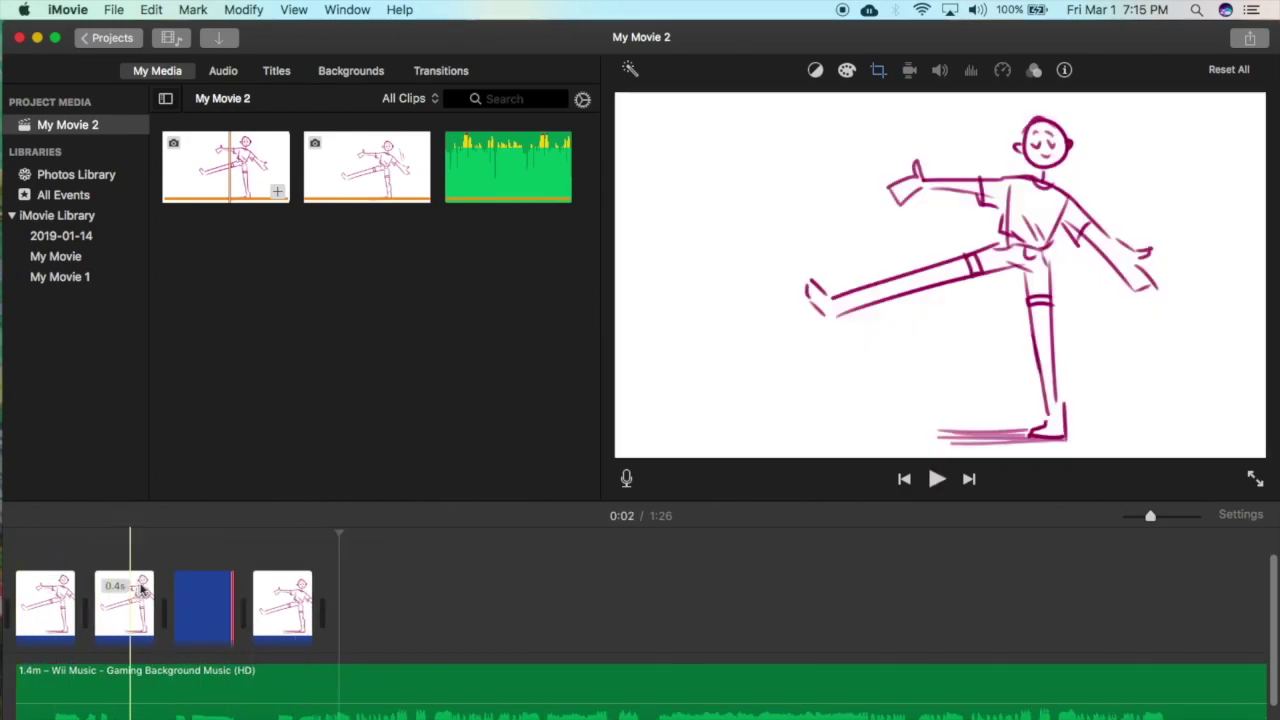
Delete every dance clip after the first one from the timeline
scroll(330, 610, left, 2)
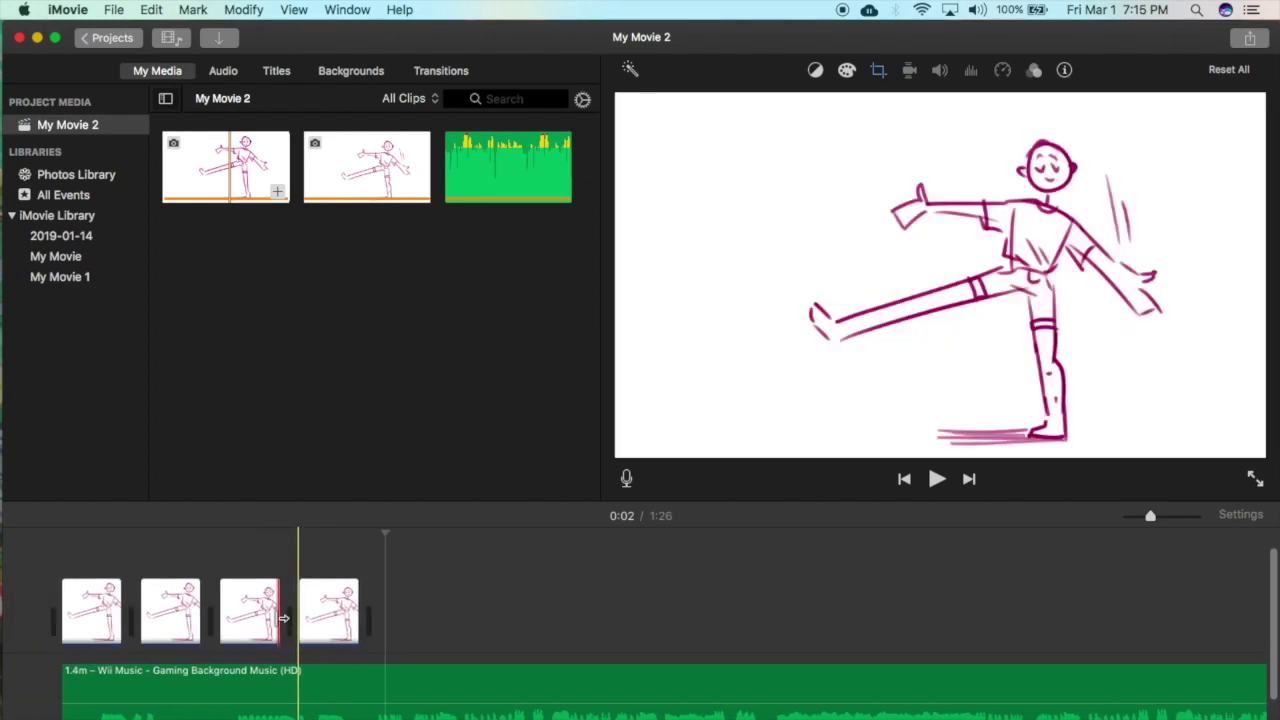
click(336, 607)
click(232, 609)
click(183, 611)
drag(241, 541, 341, 600)
key(Delete)
Add the second dance frame after the first clip, check its cropping style, and preview the sequence
drag(329, 200, 172, 610)
click(878, 70)
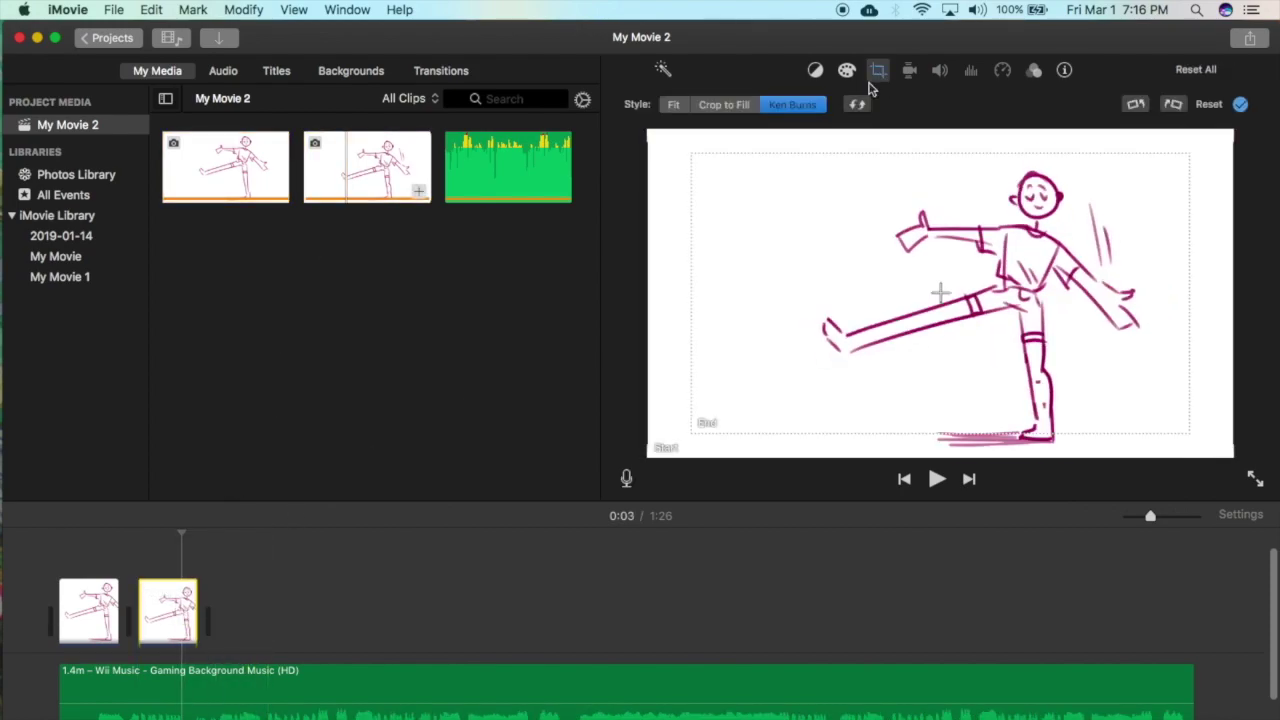
click(50, 540)
key(space)
key(space)
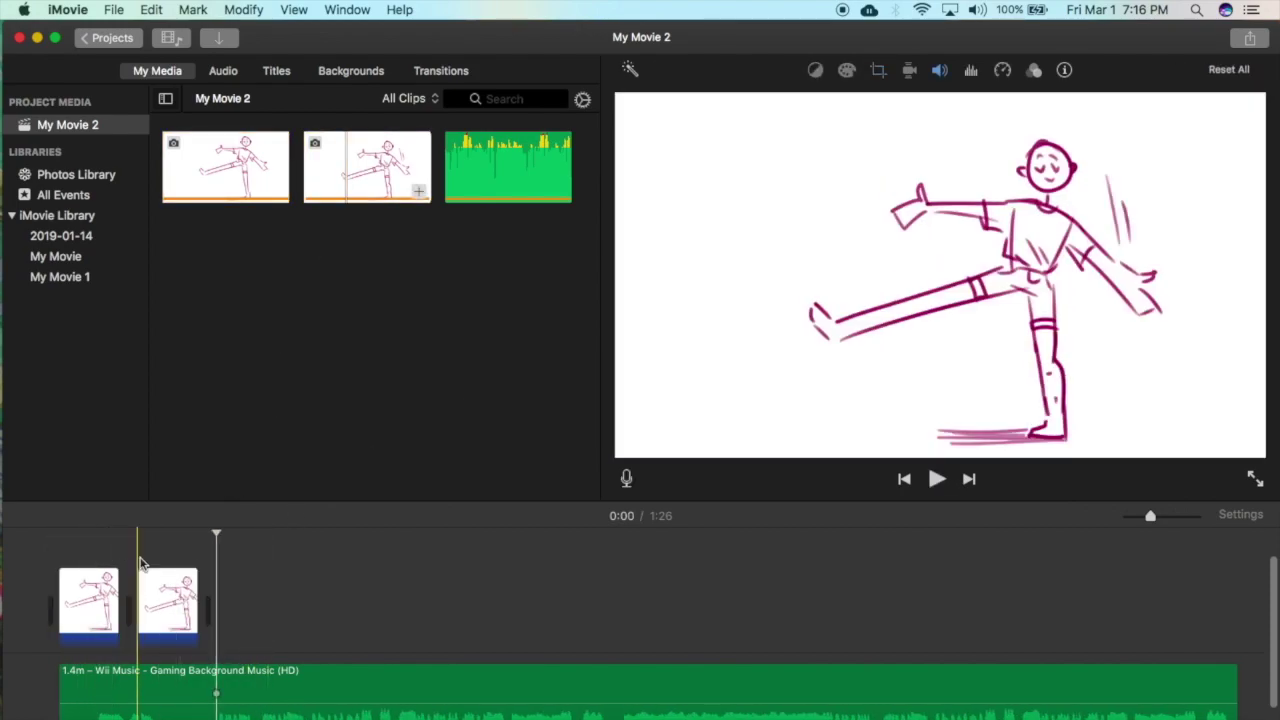
Copy the two dance clips, paste them directly after the second clip, and play the four-clip loop
drag(85, 556, 190, 590)
key(super+c)
click(210, 576)
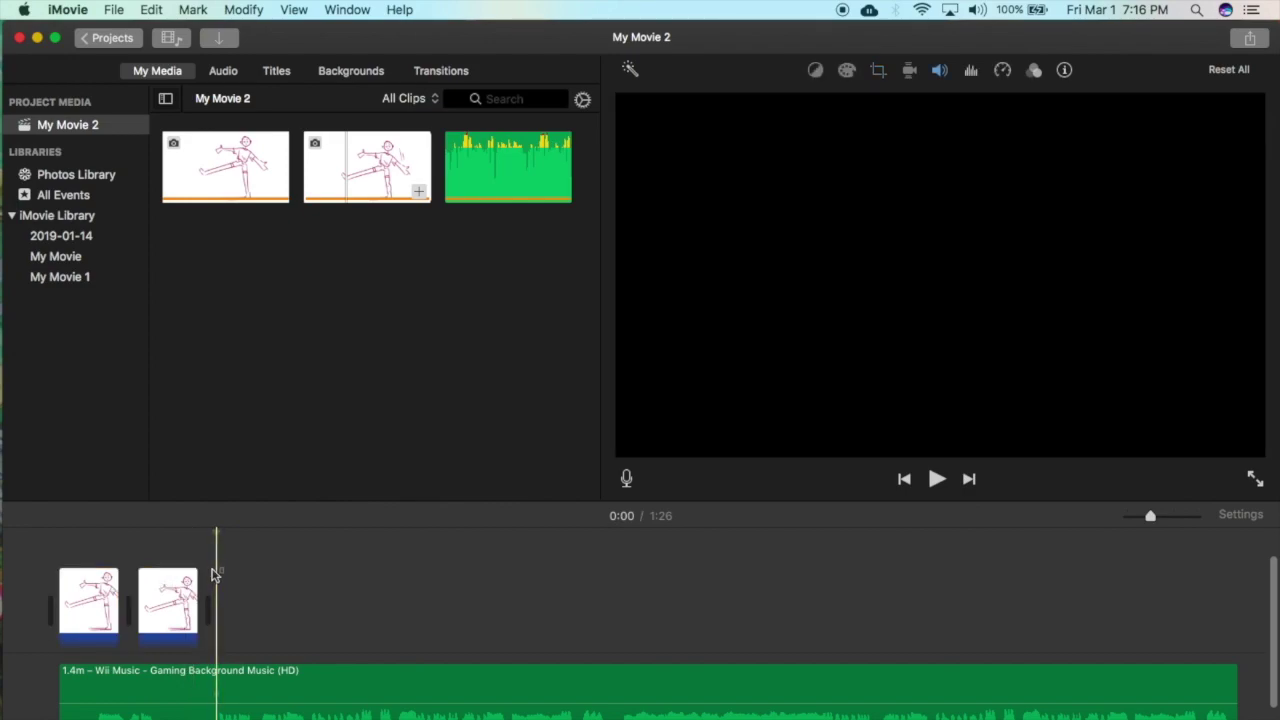
key(super+v)
click(50, 600)
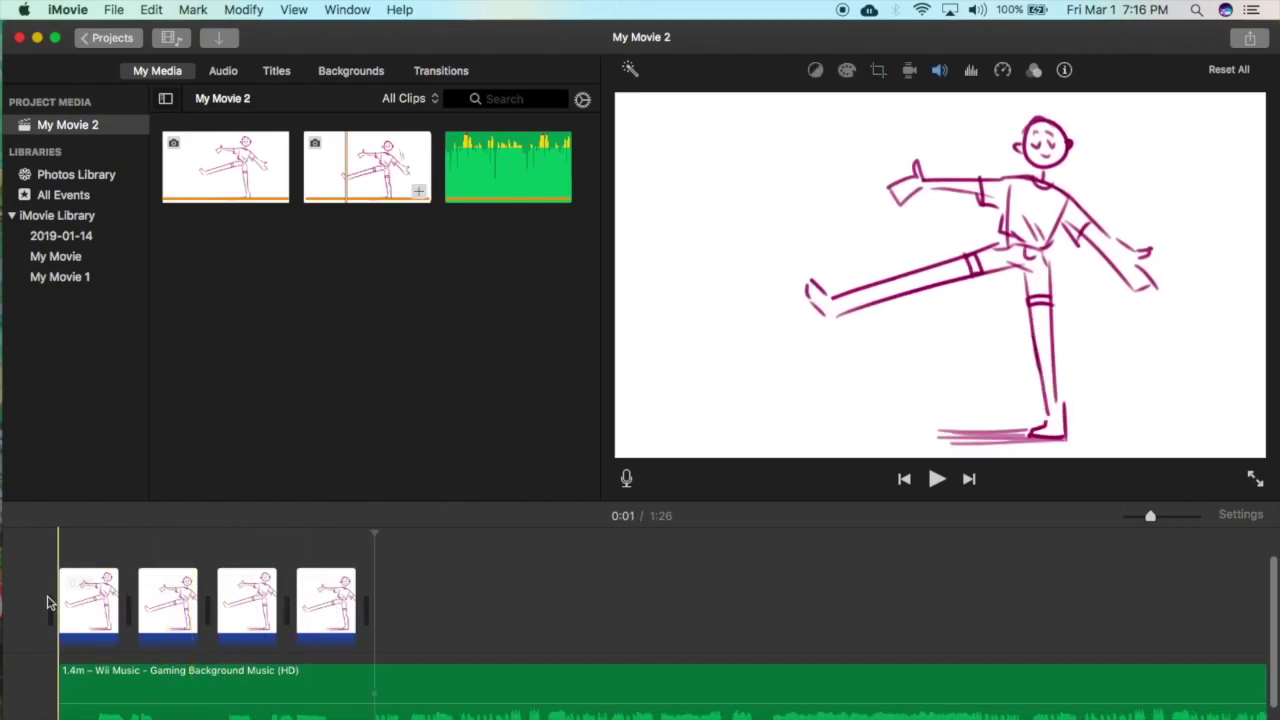
key(space)
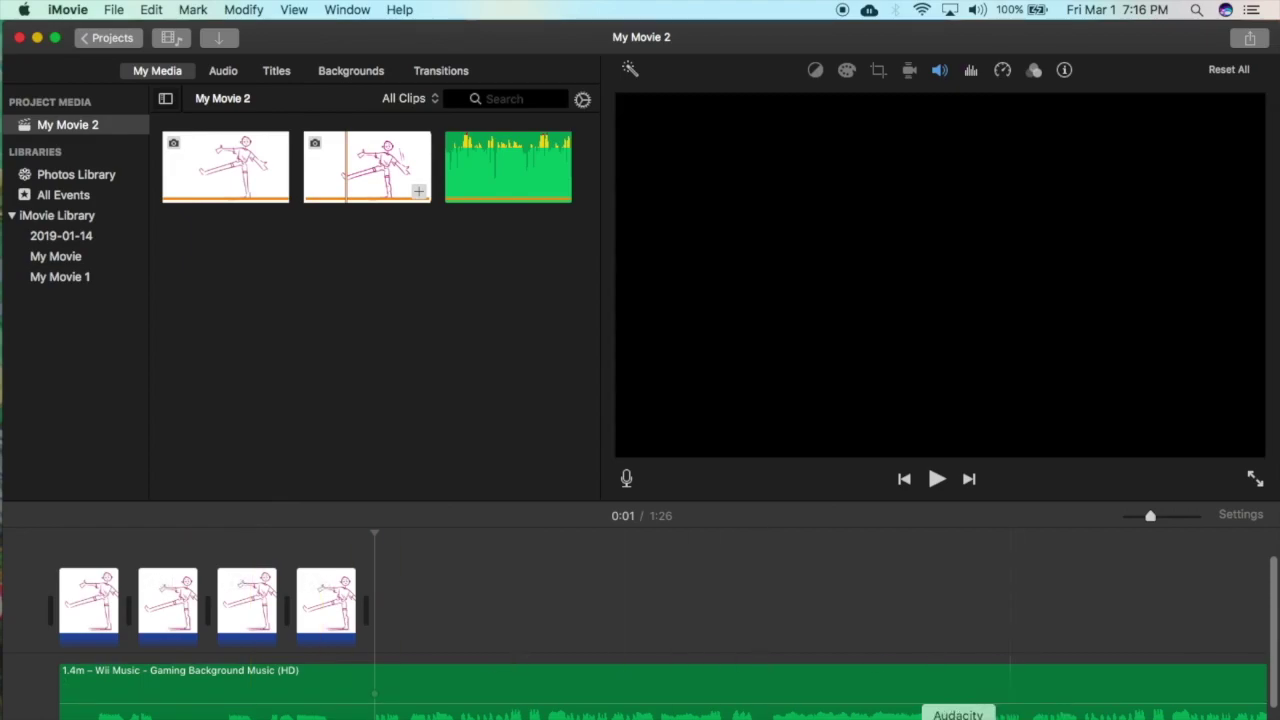
Switch to FireAlpaca and add a new layer above Layer5
click(943, 716)
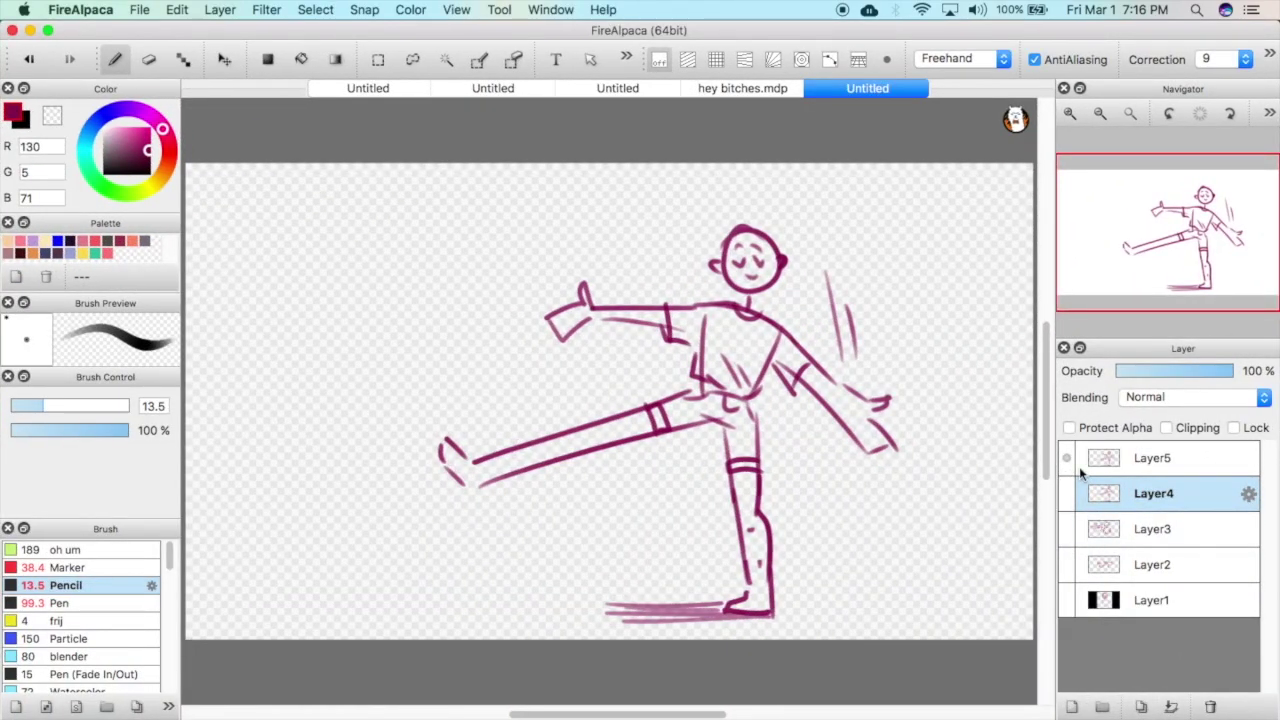
click(1115, 462)
click(1071, 706)
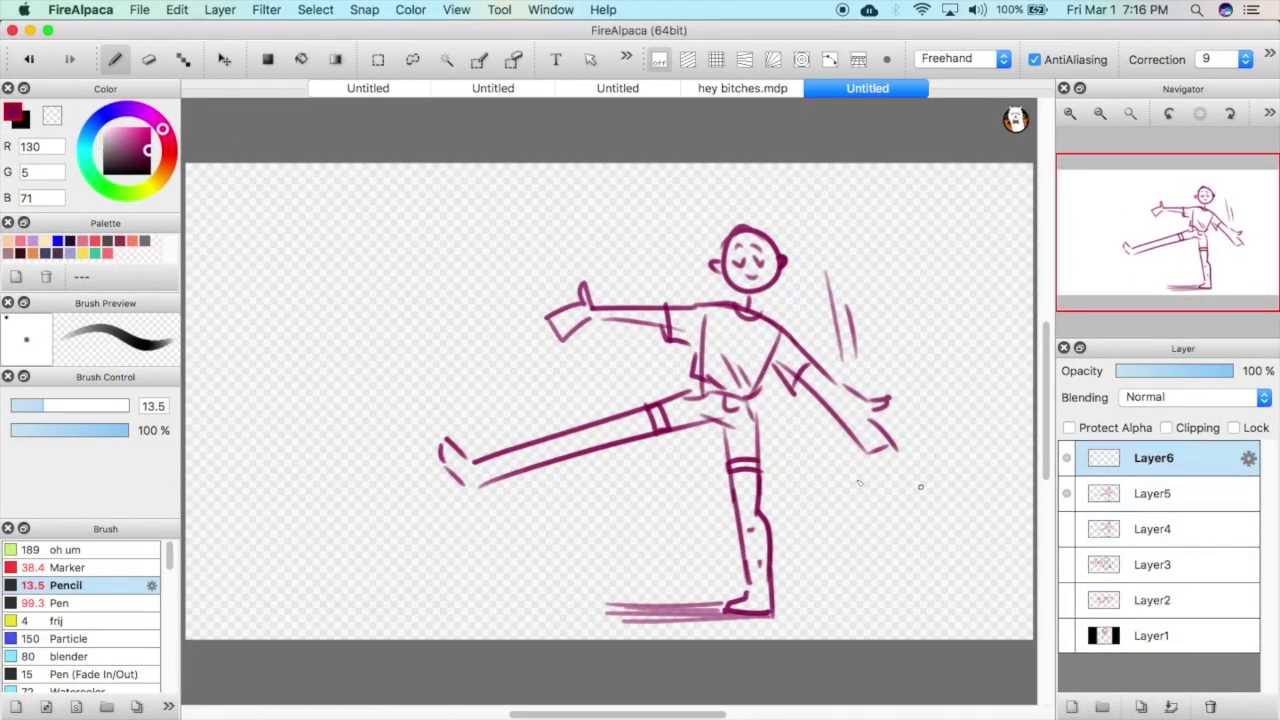
Paint cyan accents along the dancer's face, outstretched hand, raised leg and torso with a size 41 pencil, then hide Layer5
click(18, 124)
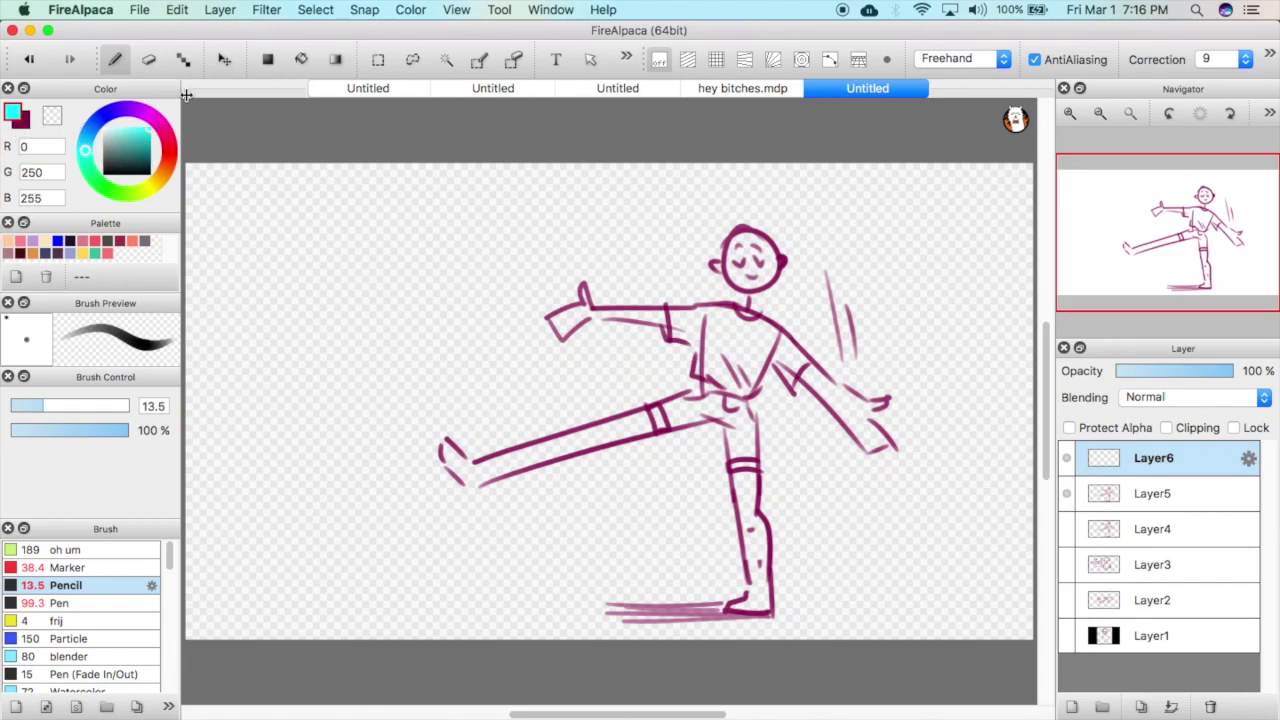
click(89, 405)
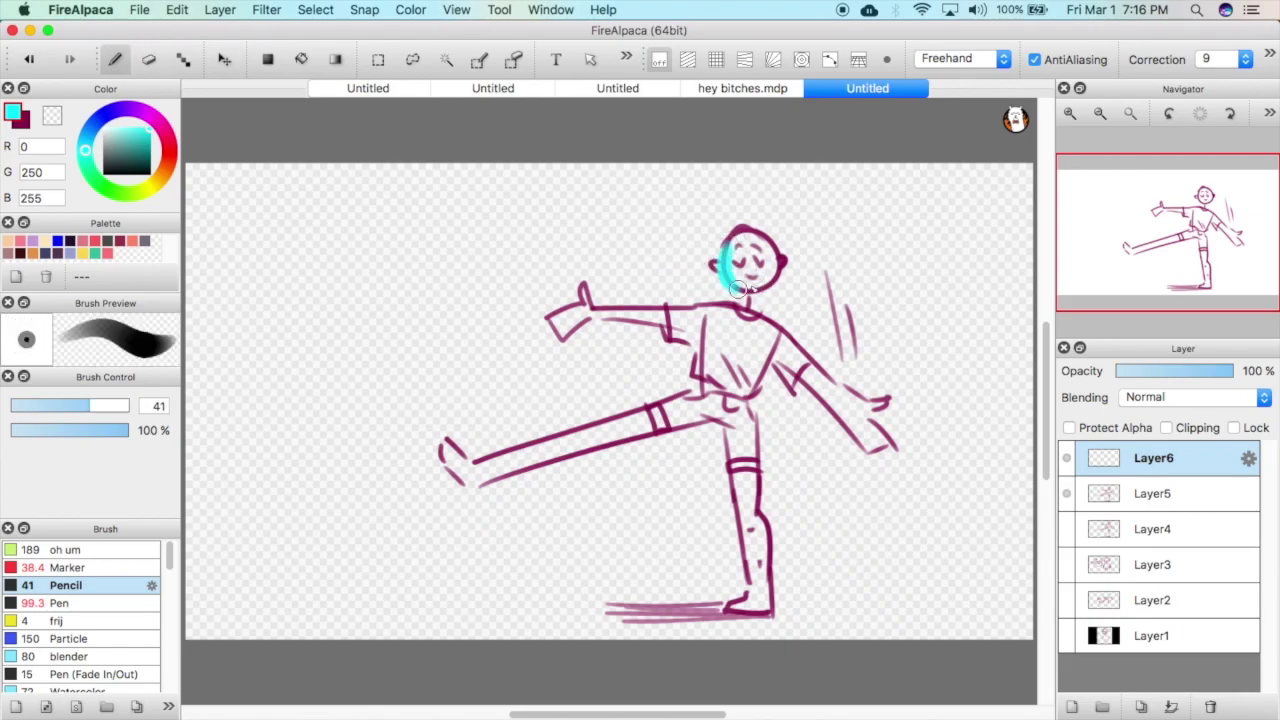
drag(340, 165, 360, 205)
key(super+z)
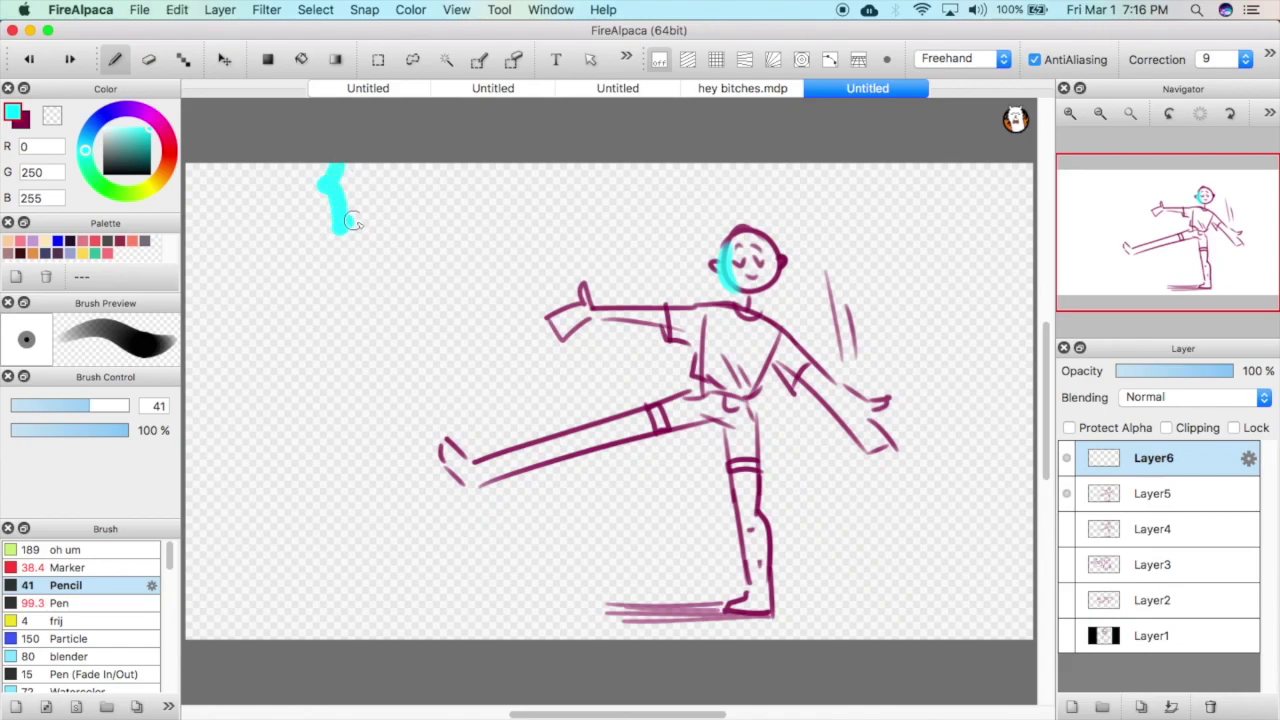
key(super+z)
drag(549, 322, 582, 307)
drag(444, 448, 640, 410)
drag(698, 322, 714, 396)
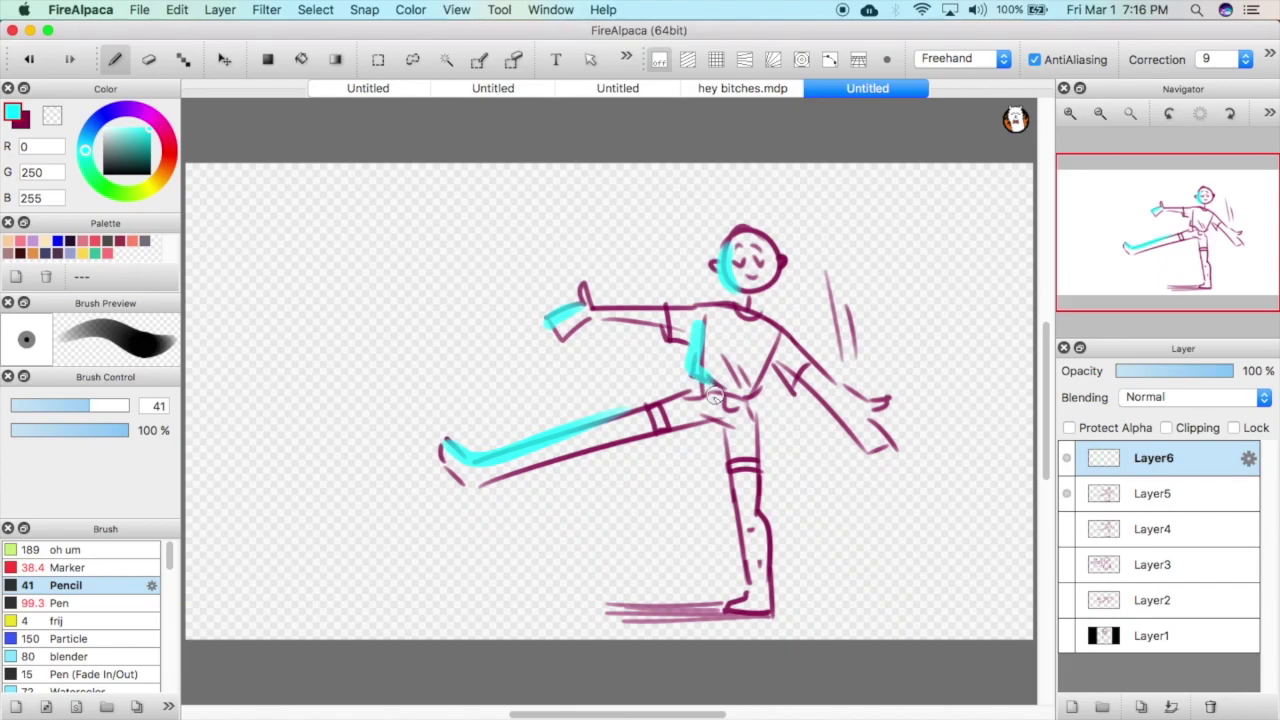
click(1067, 494)
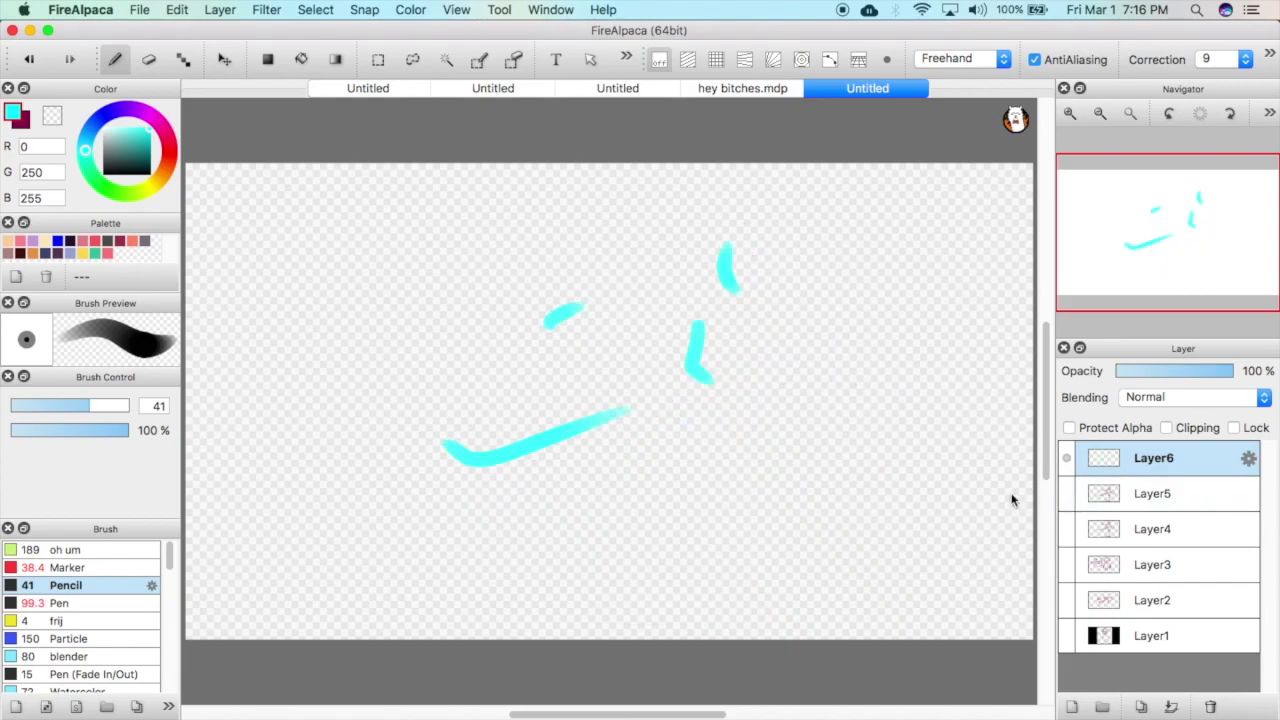
Export the cyan accents alone as a 1920 × 1080 transparent PNG named sfdgh in the animatic folder
click(1067, 494)
click(1067, 494)
click(139, 9)
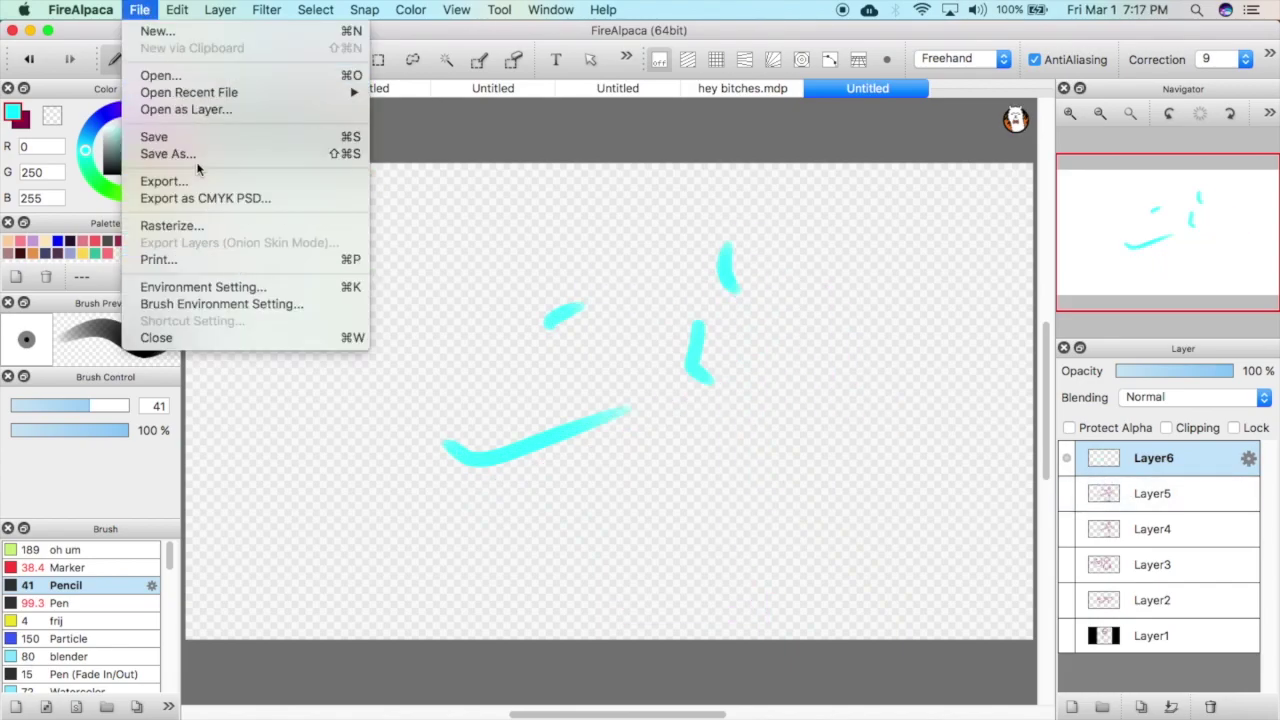
click(165, 181)
click(675, 342)
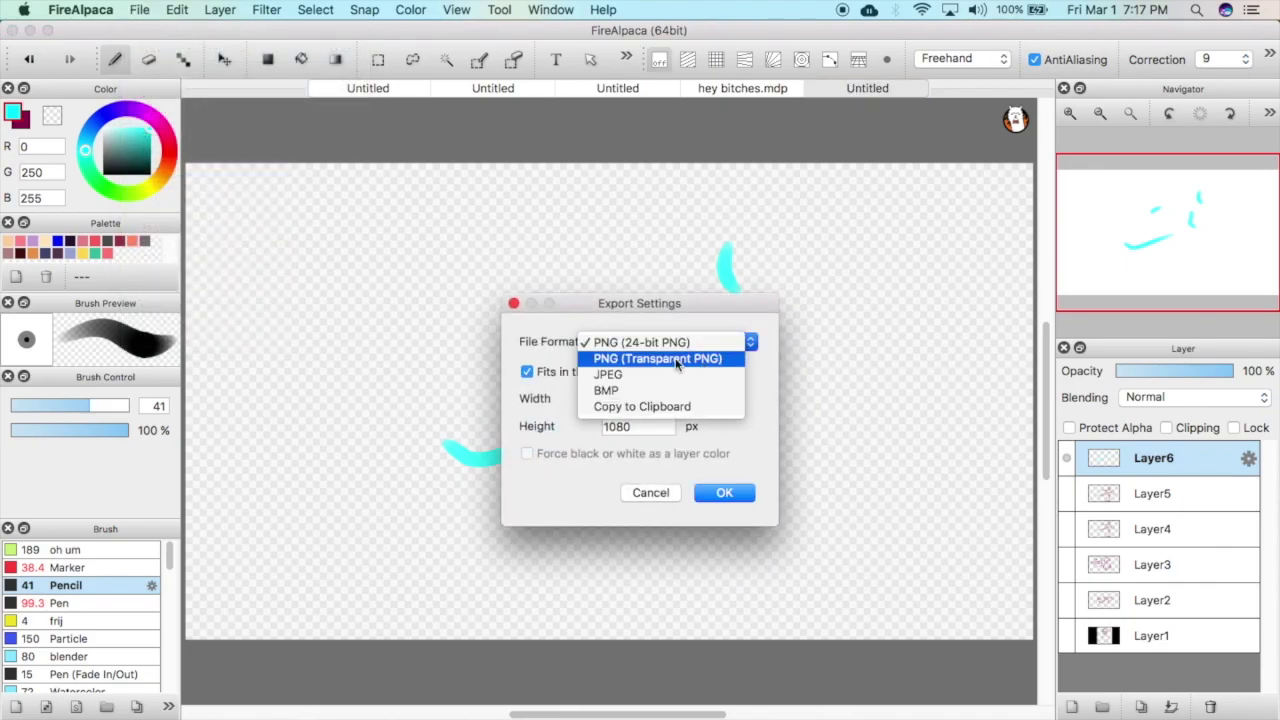
click(706, 392)
click(686, 342)
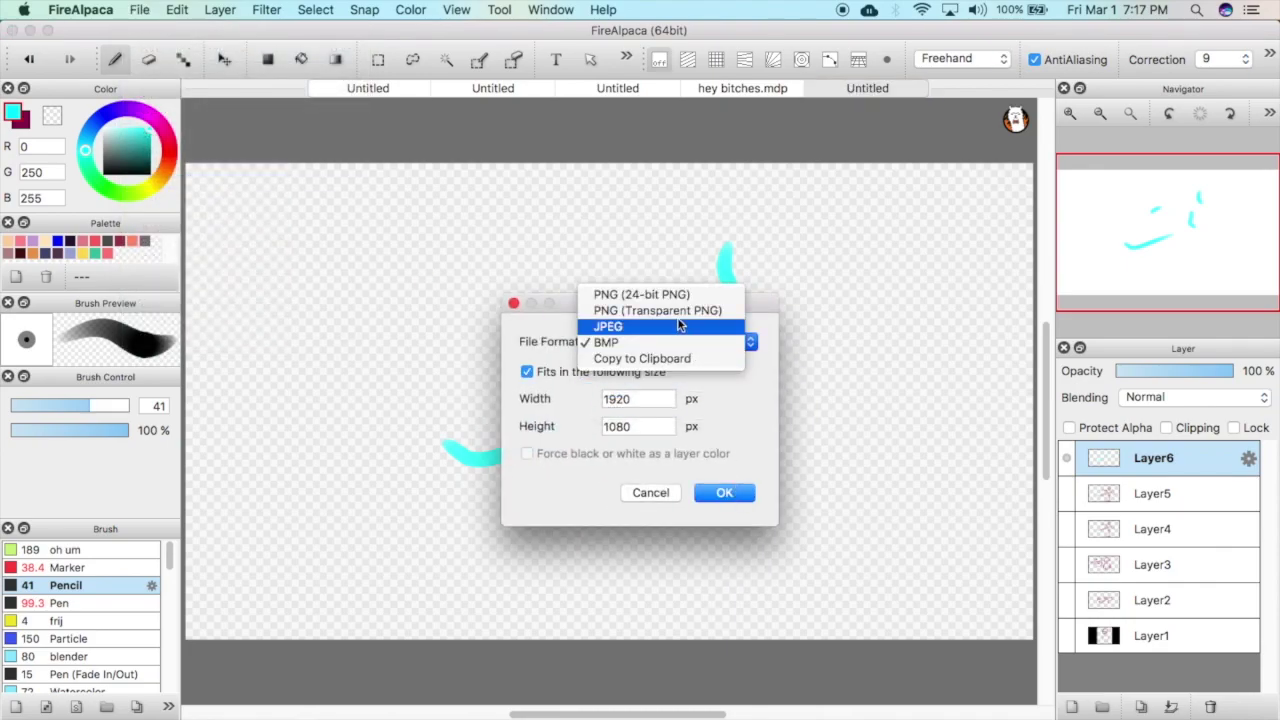
click(686, 326)
click(760, 341)
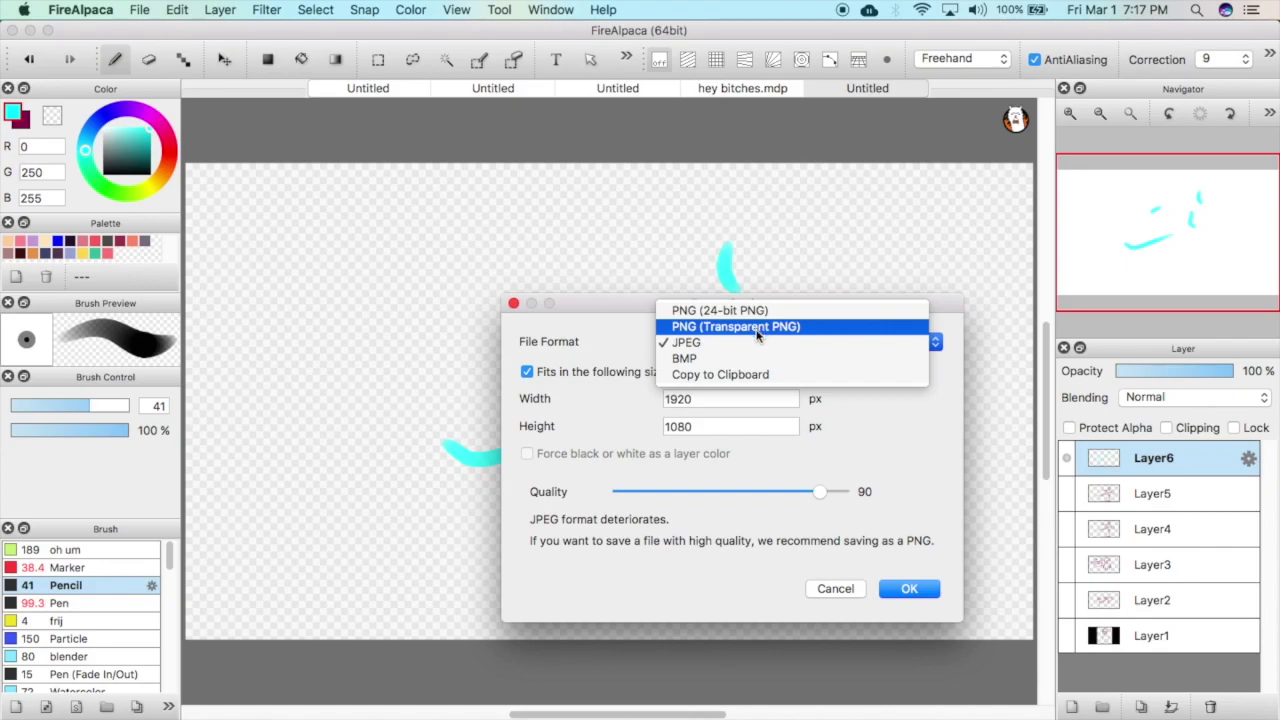
click(760, 327)
click(748, 487)
text(sfdgh)
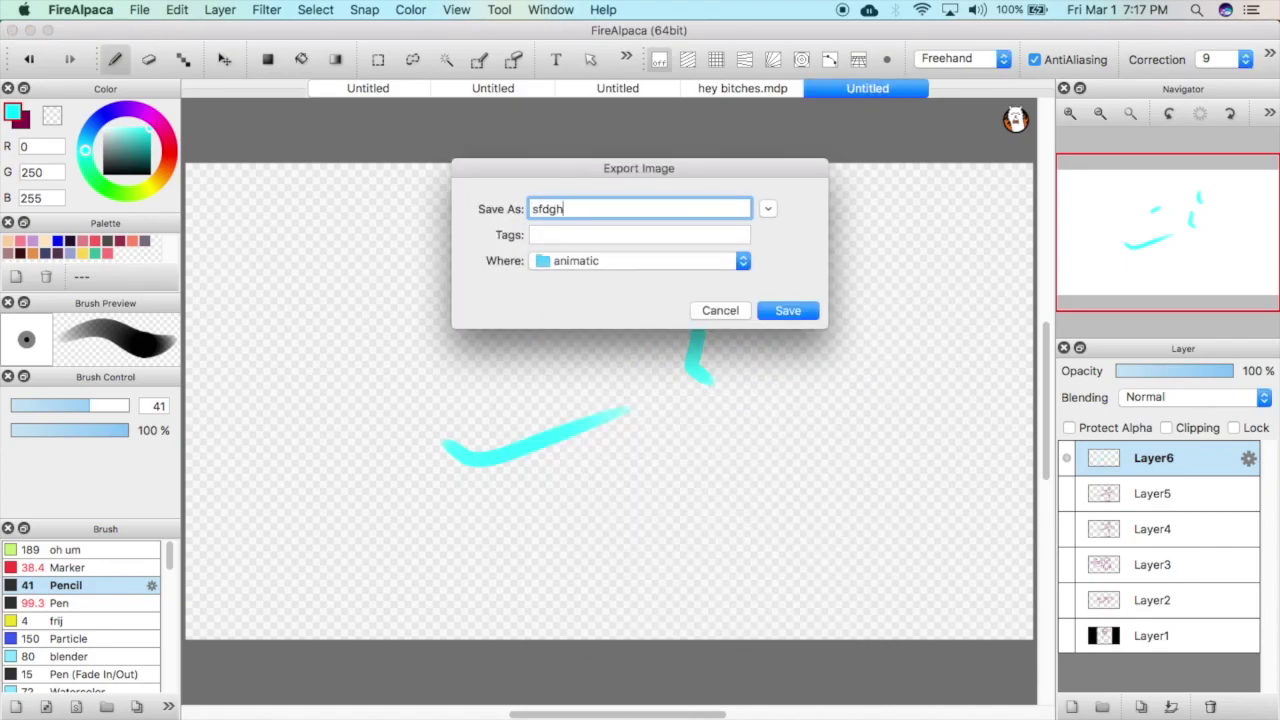
key(Return)
Switch to iMovie and add sfdgh.png from the desktop's animatic folder after the fourth dance clip
click(30, 30)
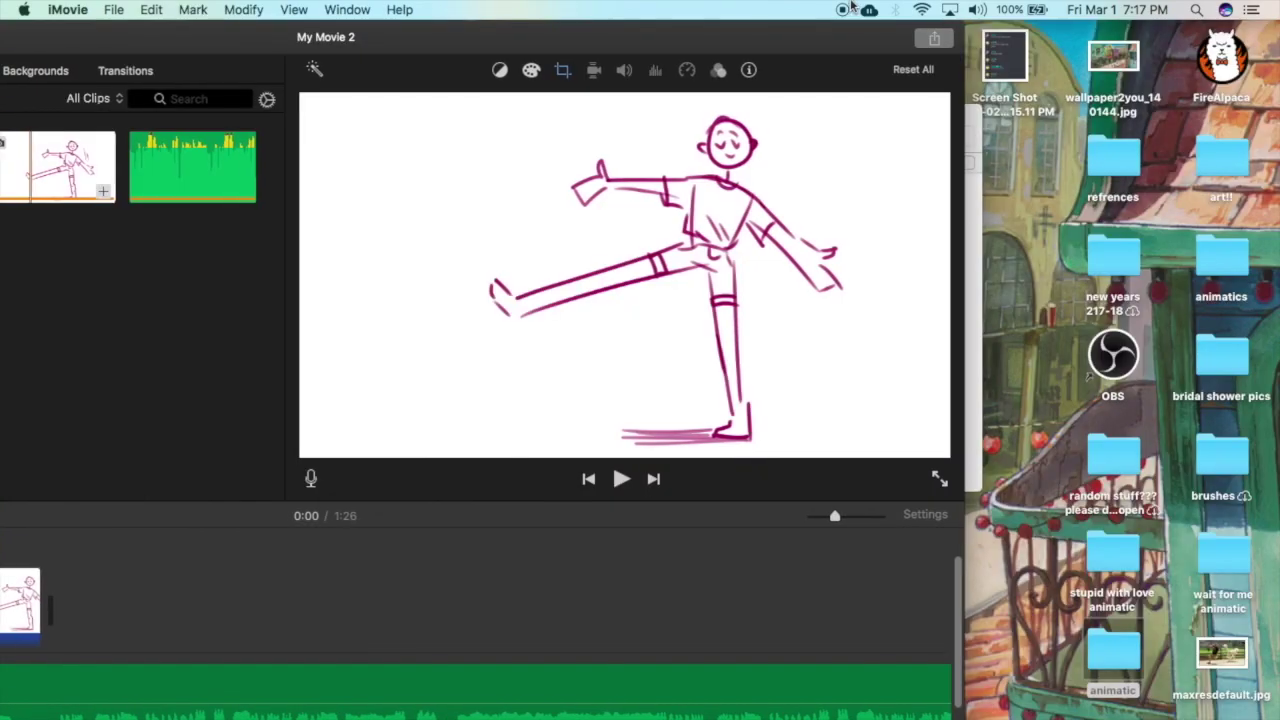
double_click(1096, 652)
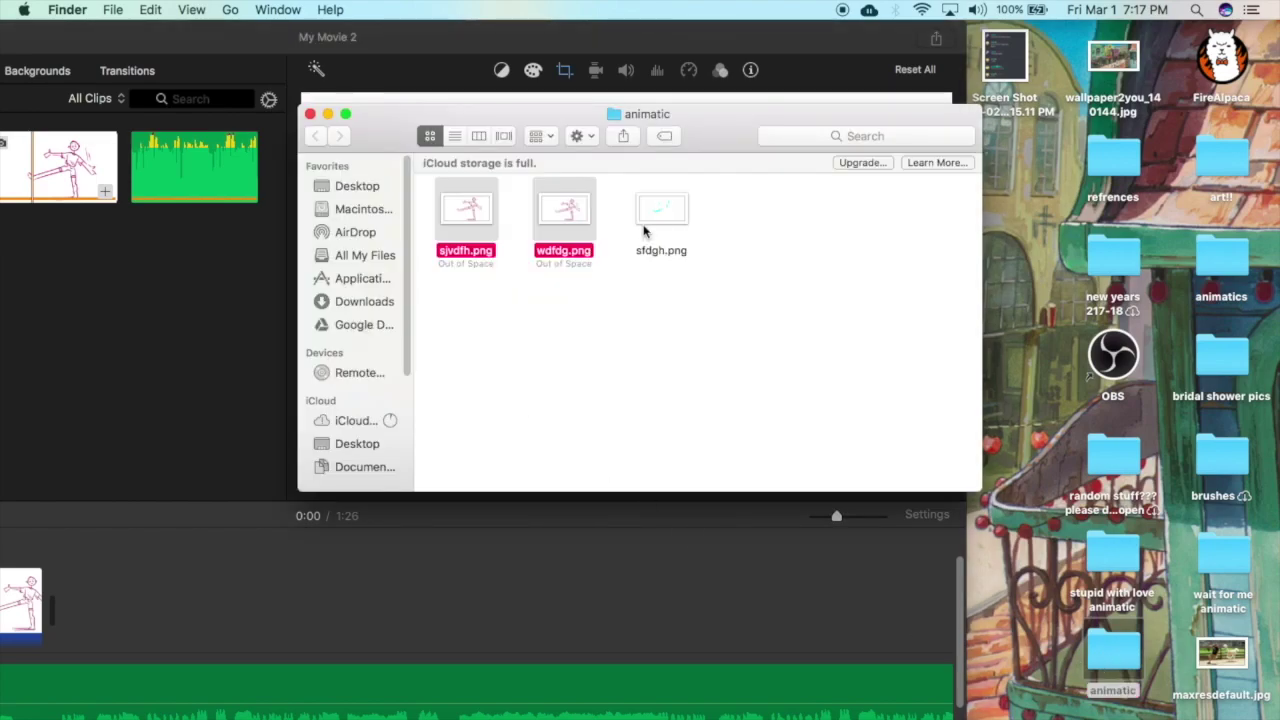
drag(652, 218, 84, 608)
click(310, 114)
drag(376, 32, 700, 40)
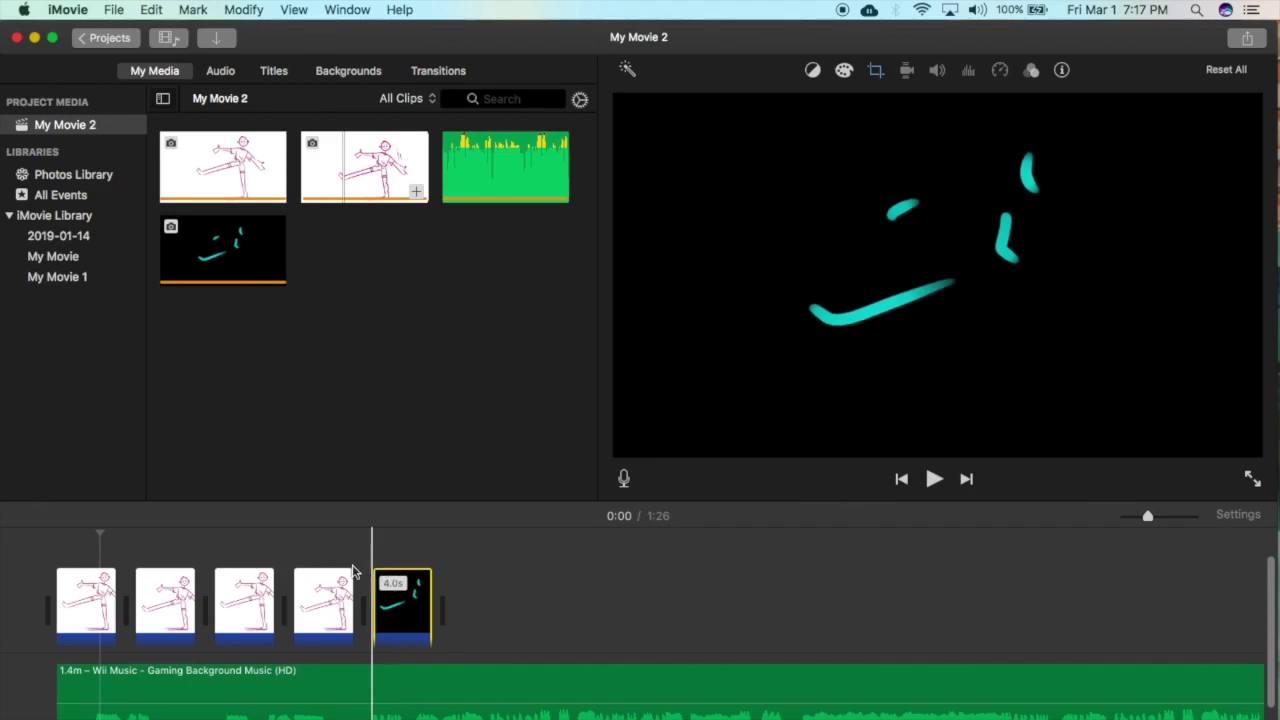
Overlay the cyan accents clip on the fourth dance clip, set it to Crop to Fill, and trim it to match that clip's length
drag(392, 600, 333, 573)
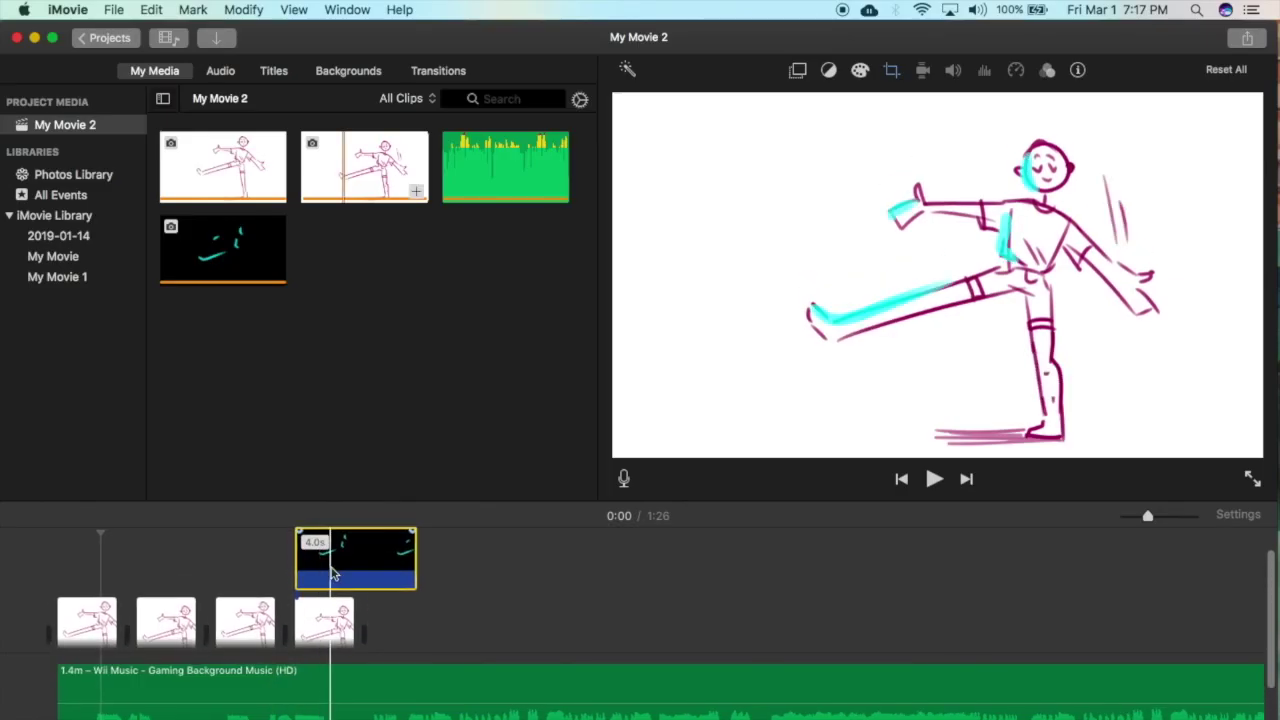
click(891, 70)
click(726, 110)
drag(409, 581, 352, 581)
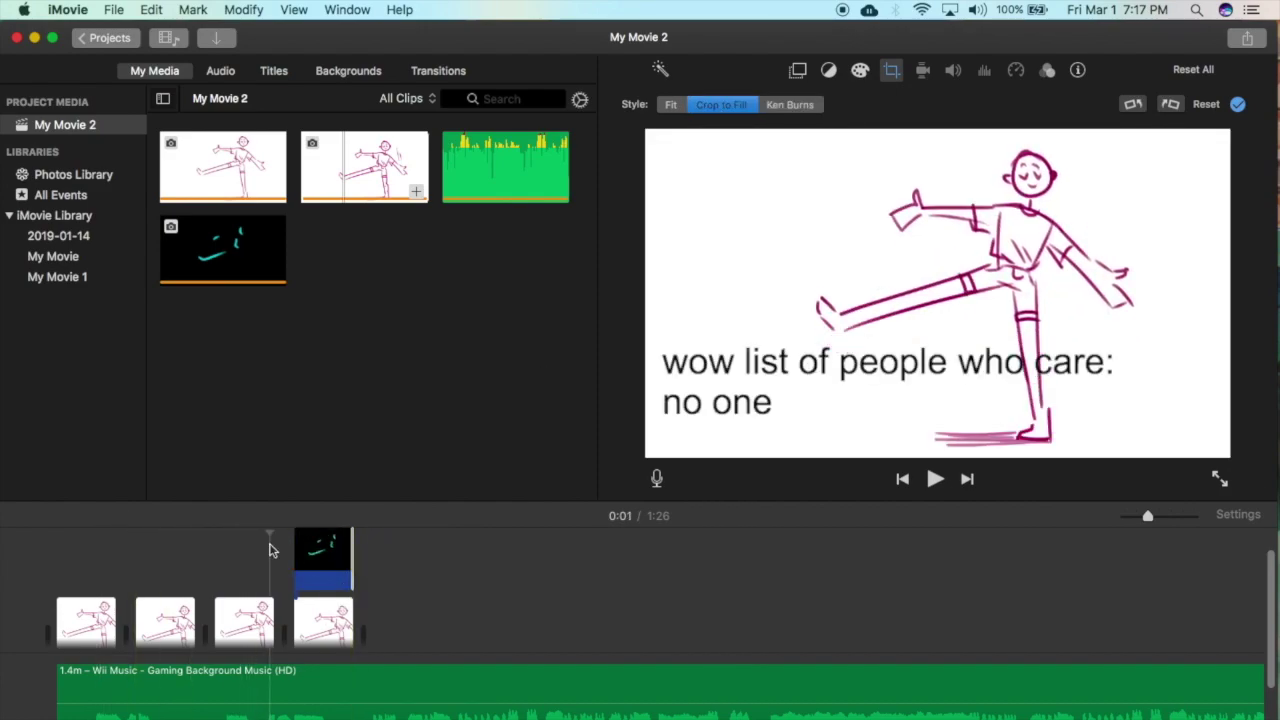
scroll(269, 556, down, 2)
scroll(300, 580, up, 3)
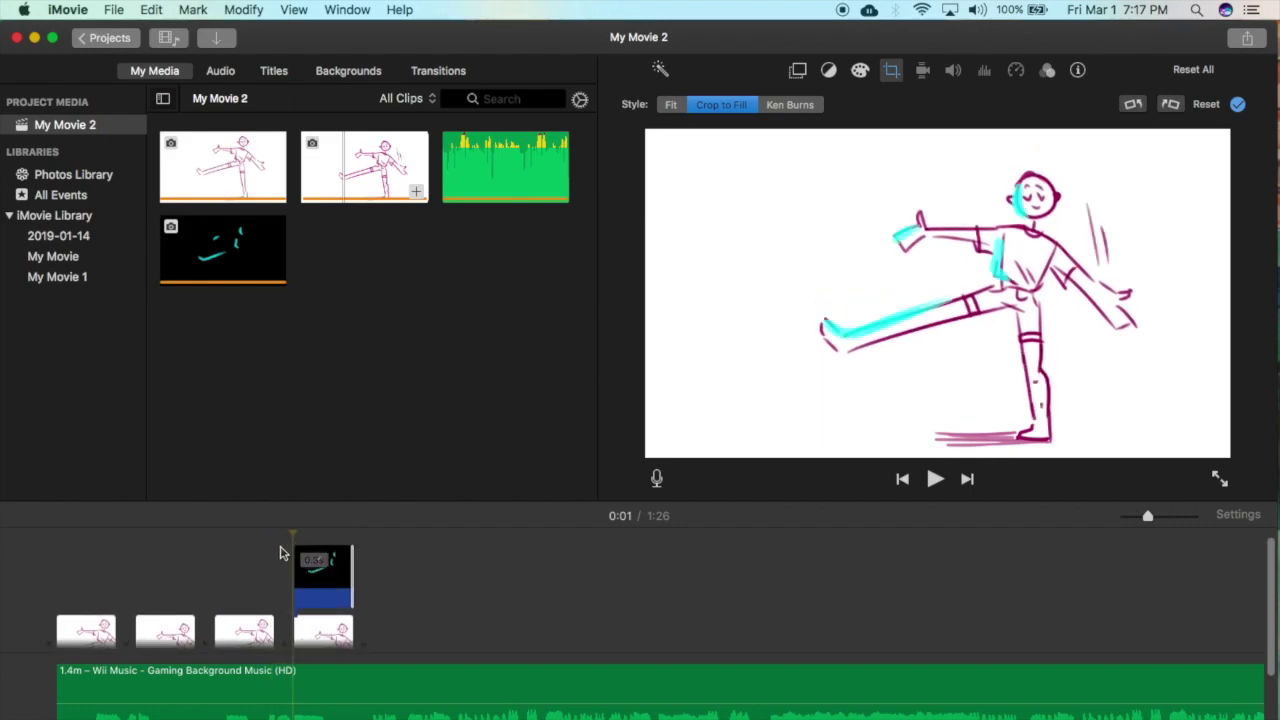
click(289, 554)
Keep the accents overlay as Cutaway and lower its opacity to about half, with a 0.2 s fade
click(326, 572)
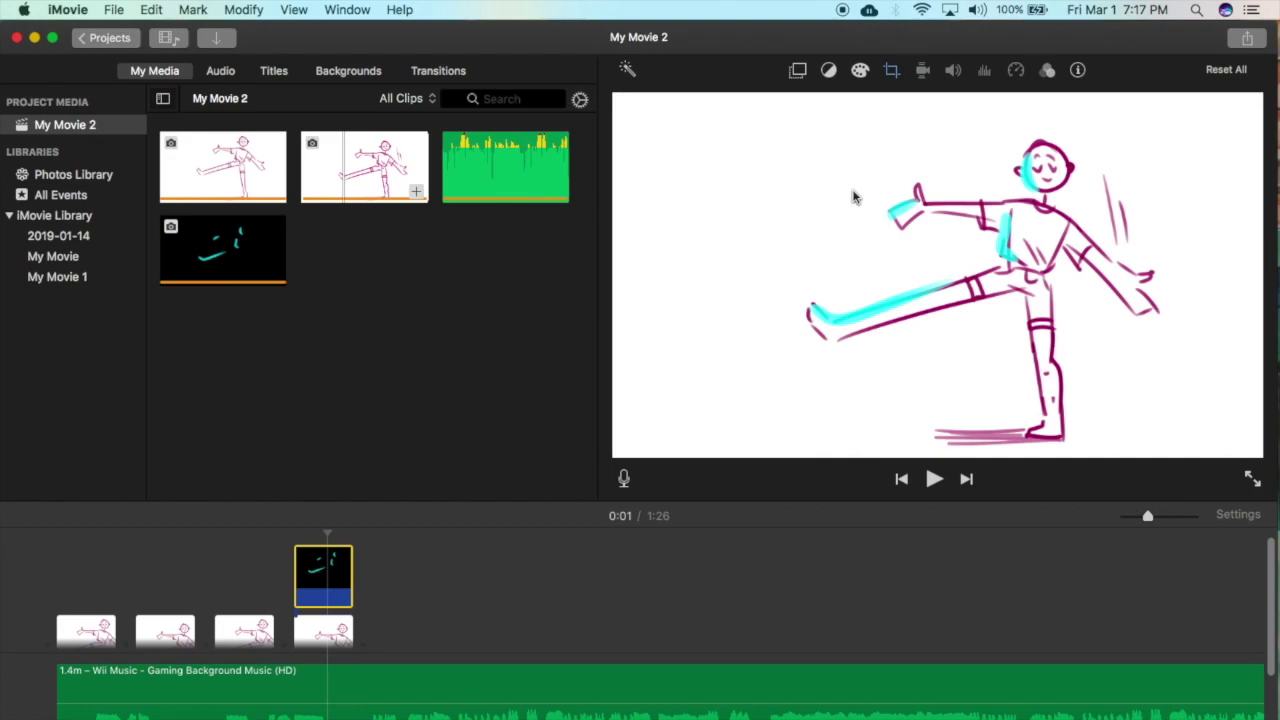
click(797, 72)
scroll(305, 543, down, 1)
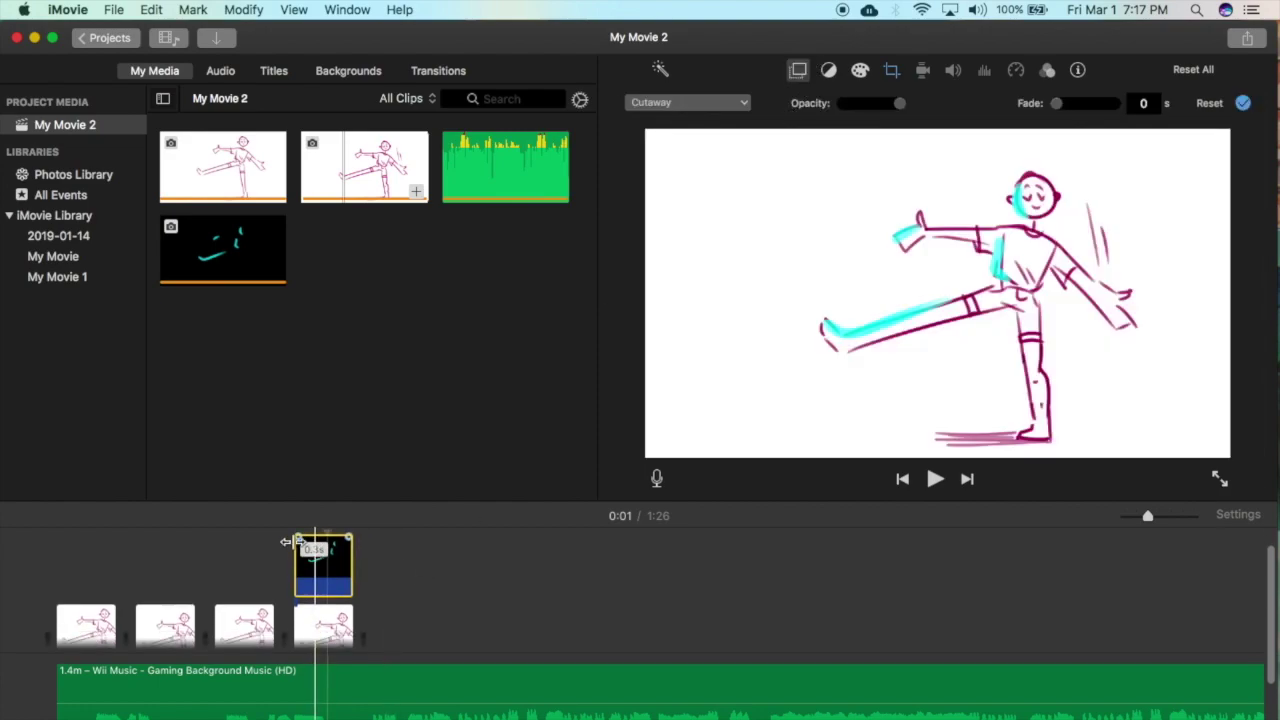
click(702, 106)
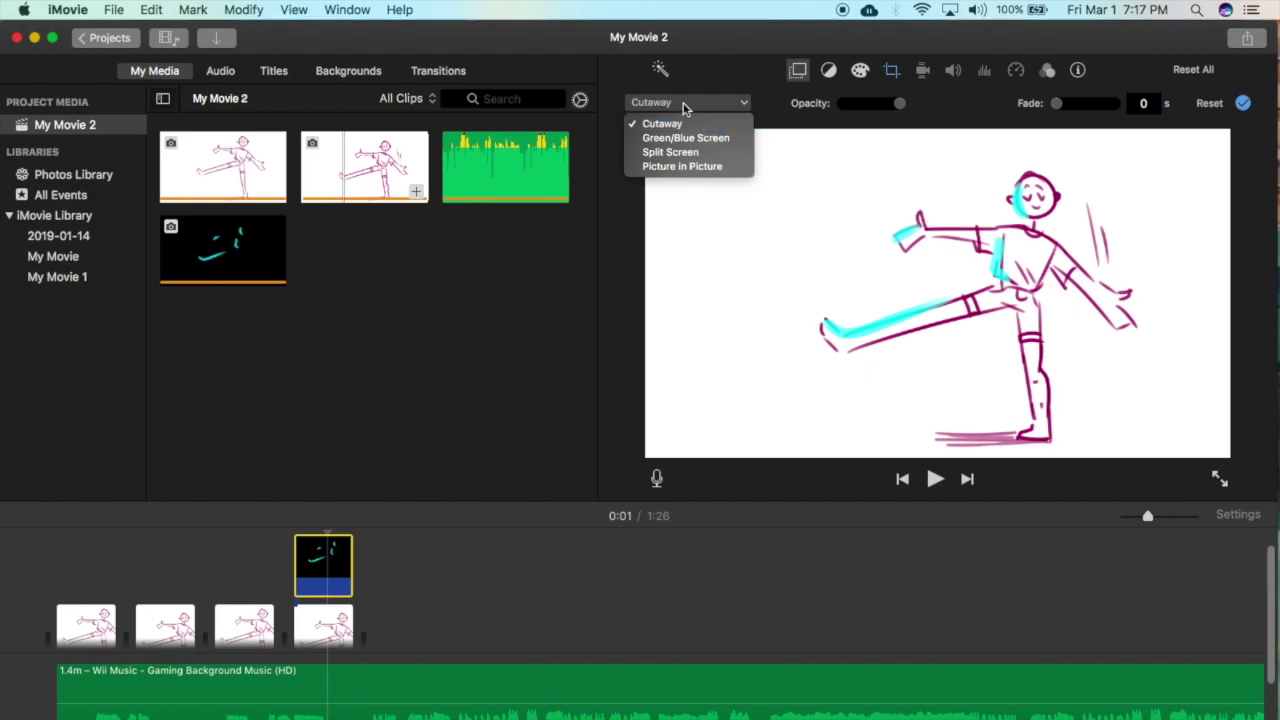
click(698, 121)
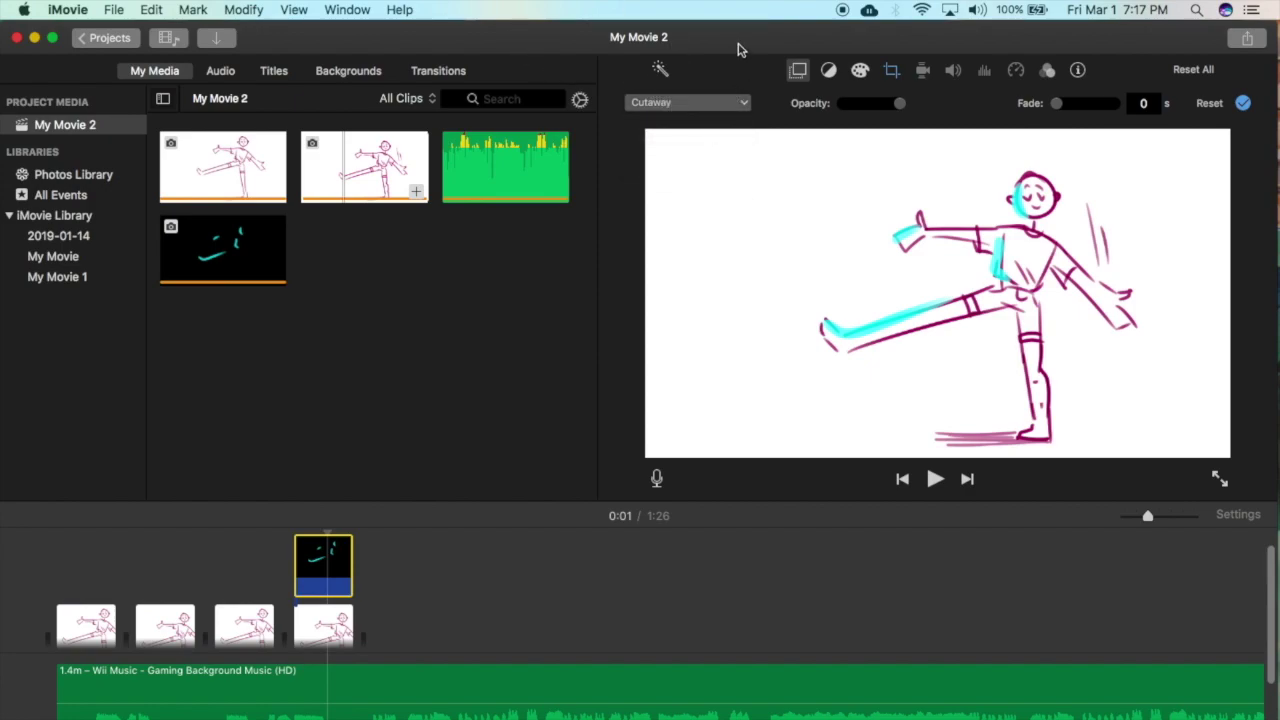
click(718, 104)
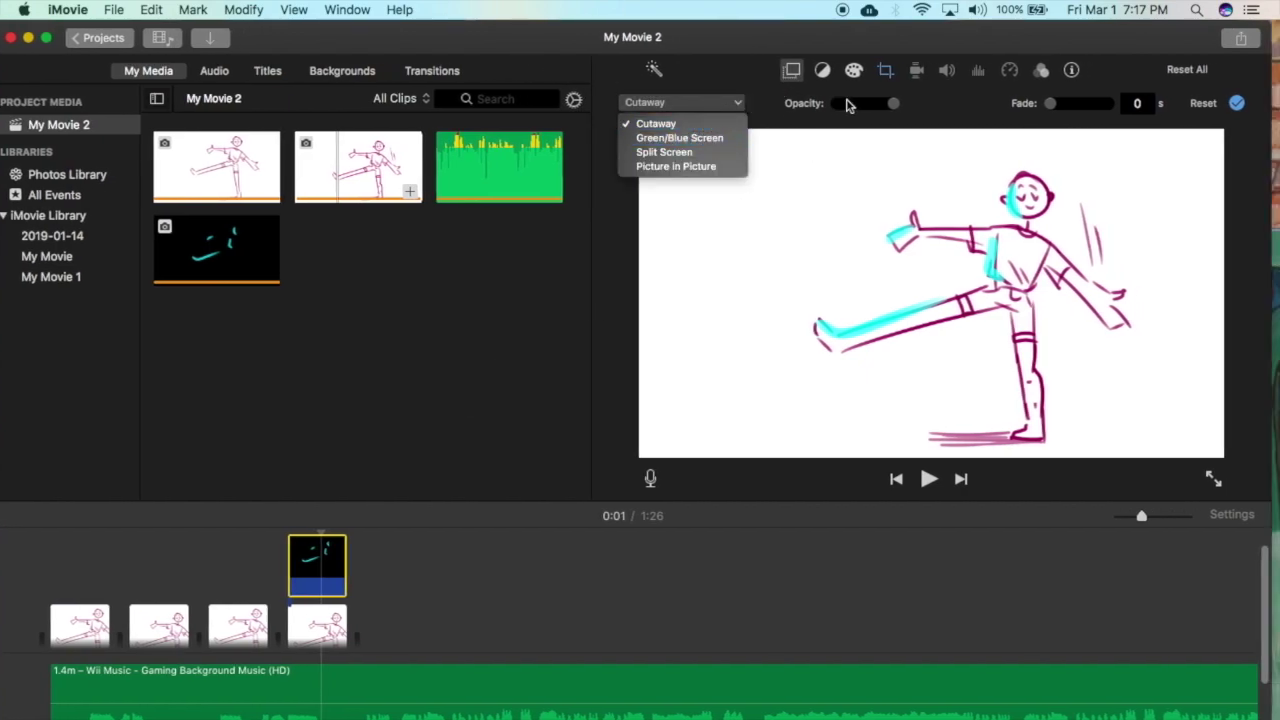
click(880, 118)
drag(889, 105, 857, 113)
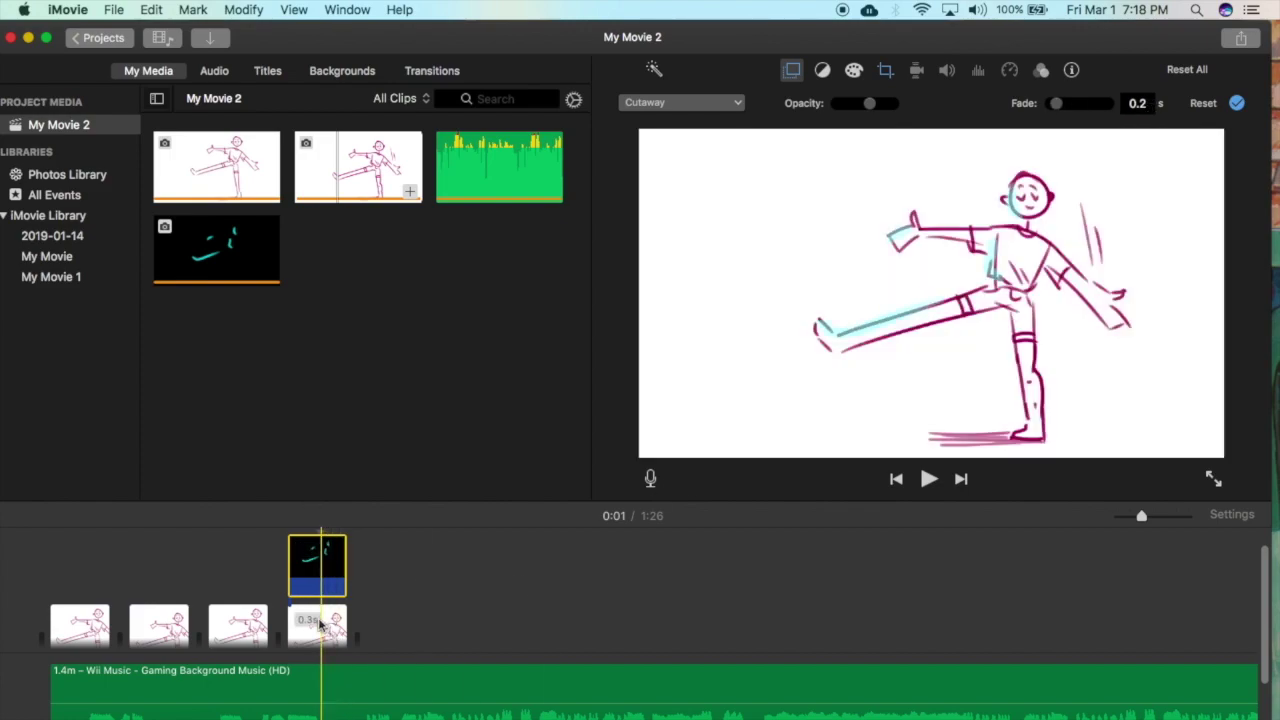
Extend the fourth dance clip and its accents overlay to about 6 seconds and play back the result
click(255, 588)
key(space)
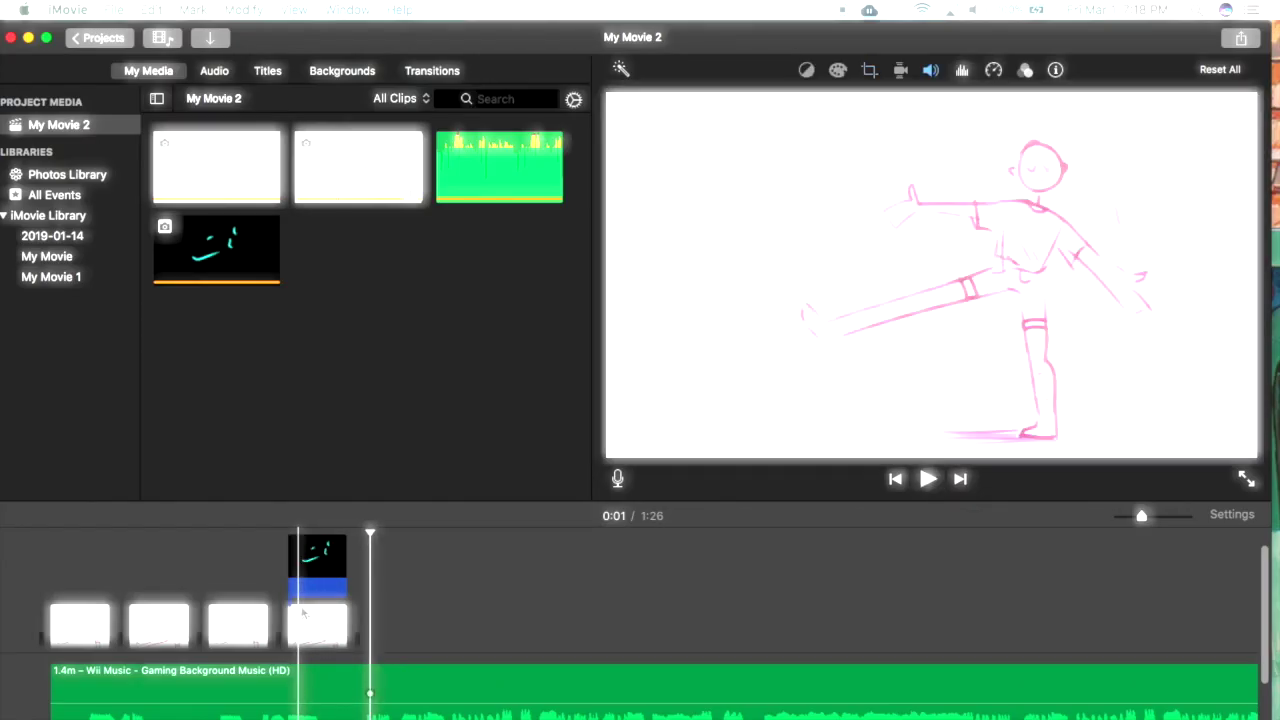
click(337, 628)
drag(345, 624, 361, 623)
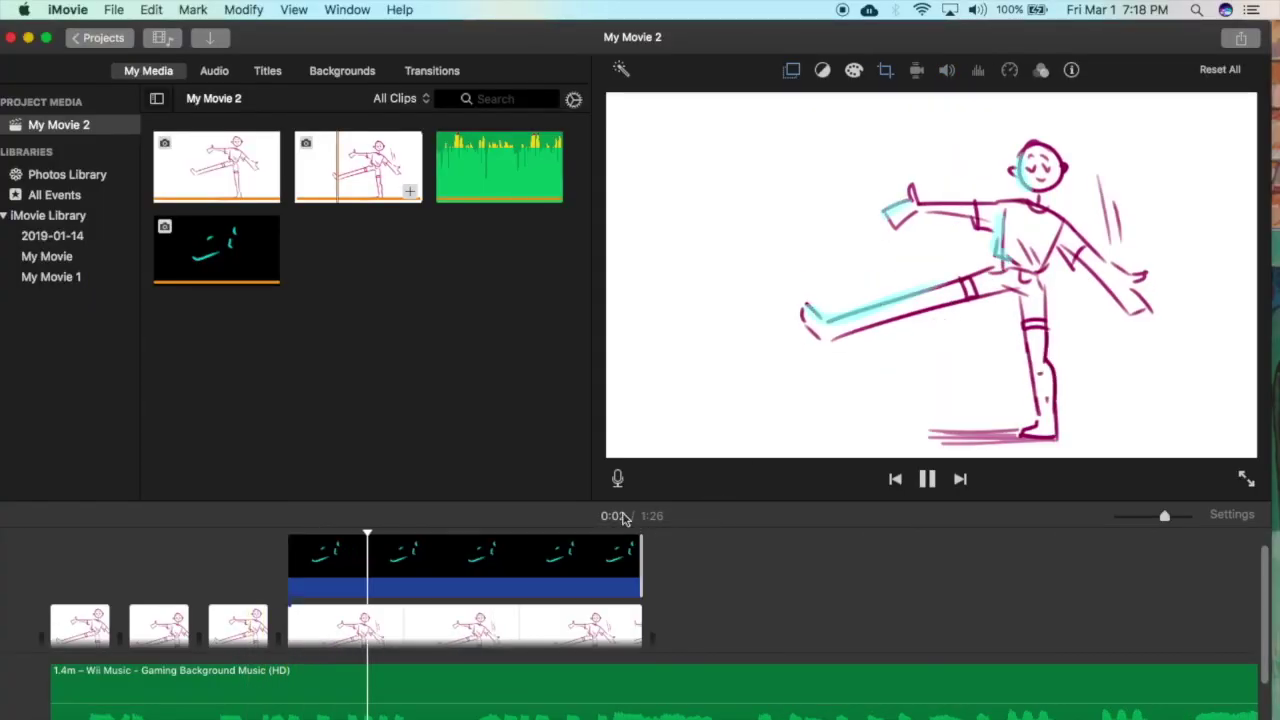
key(space)
key(space)
key(space)
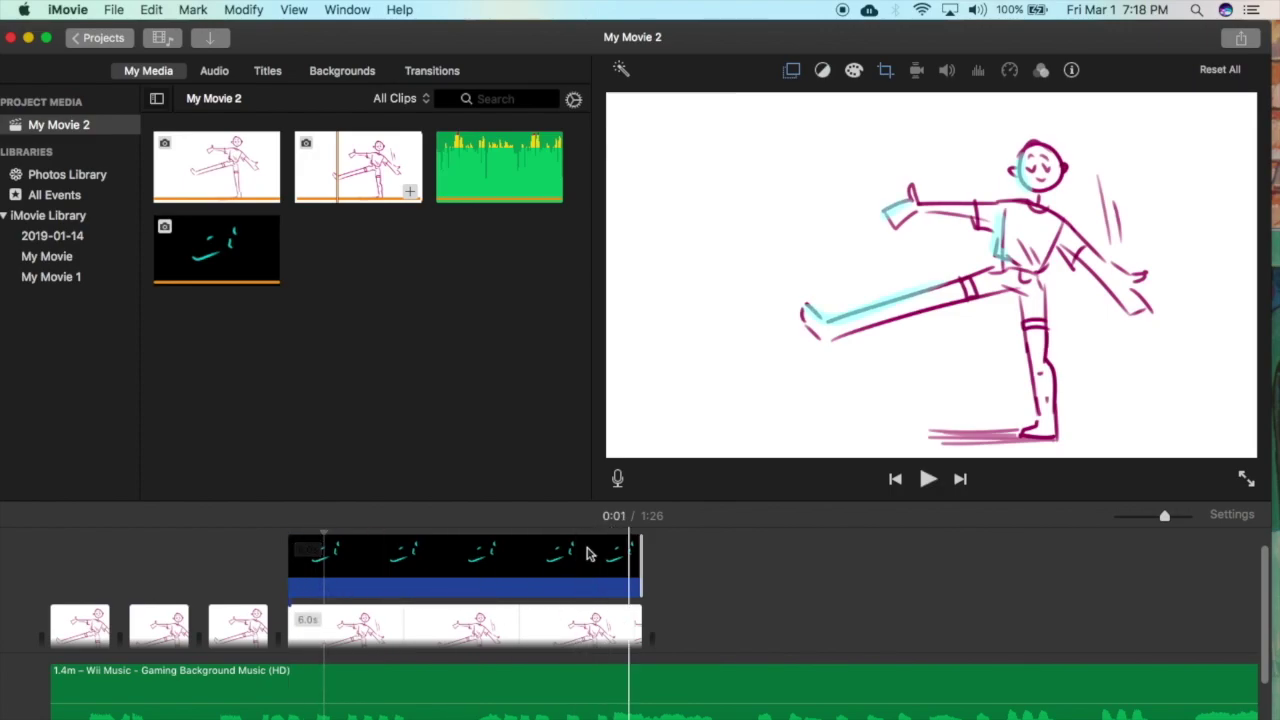
click(715, 570)
scroll(715, 570, down, 1)
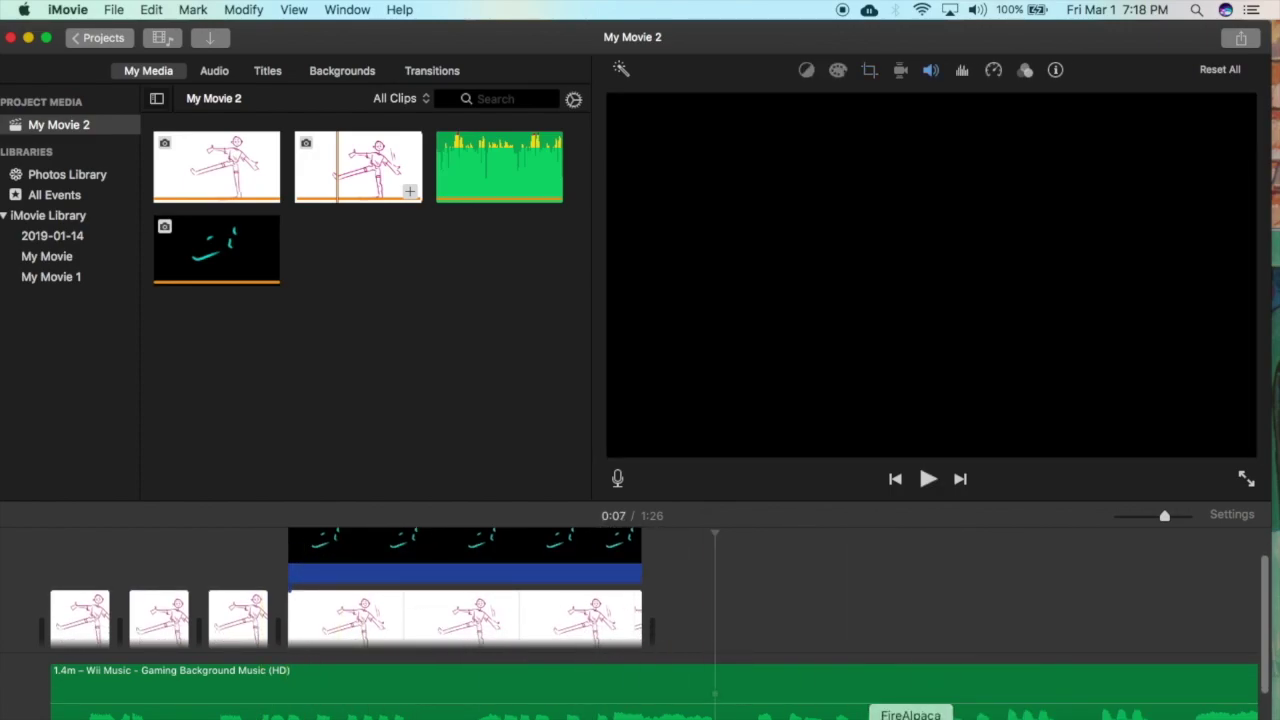
Switch to FireAlpaca, hide the cyan accents, show Layer4, and add a new layer directly above Layer3
click(909, 712)
click(1066, 457)
click(1068, 529)
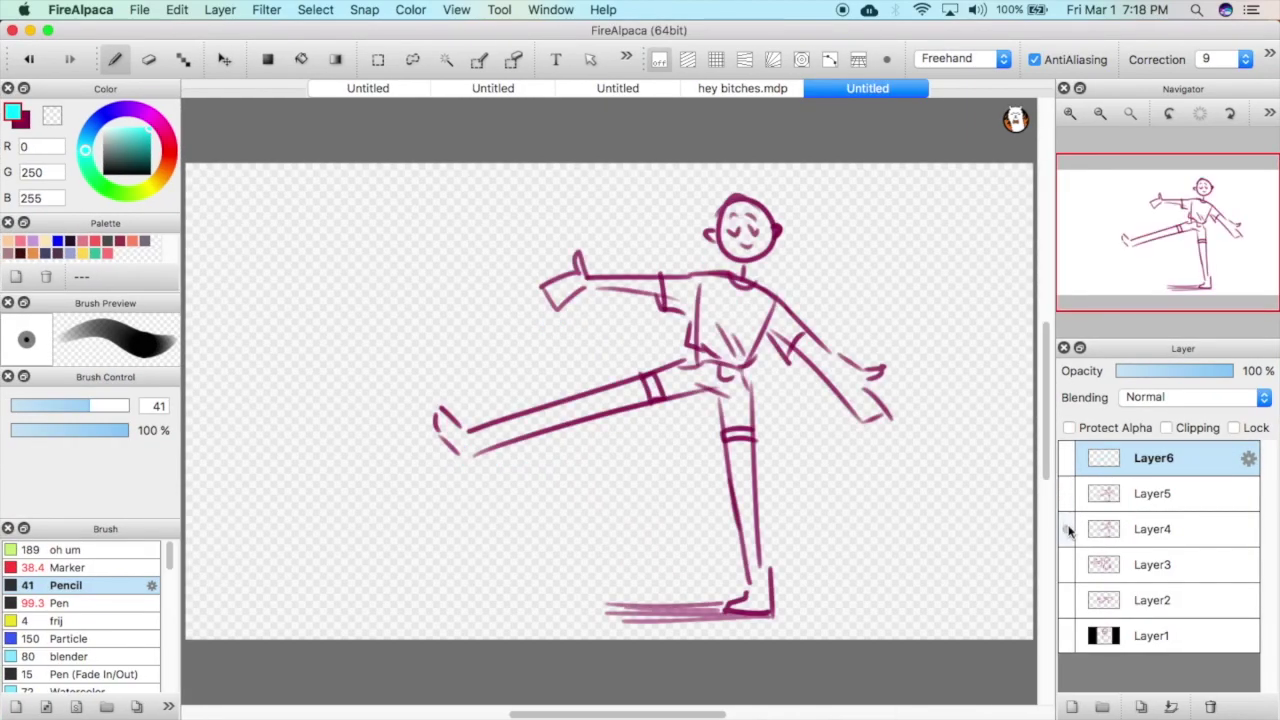
click(1066, 565)
click(1066, 565)
click(1110, 565)
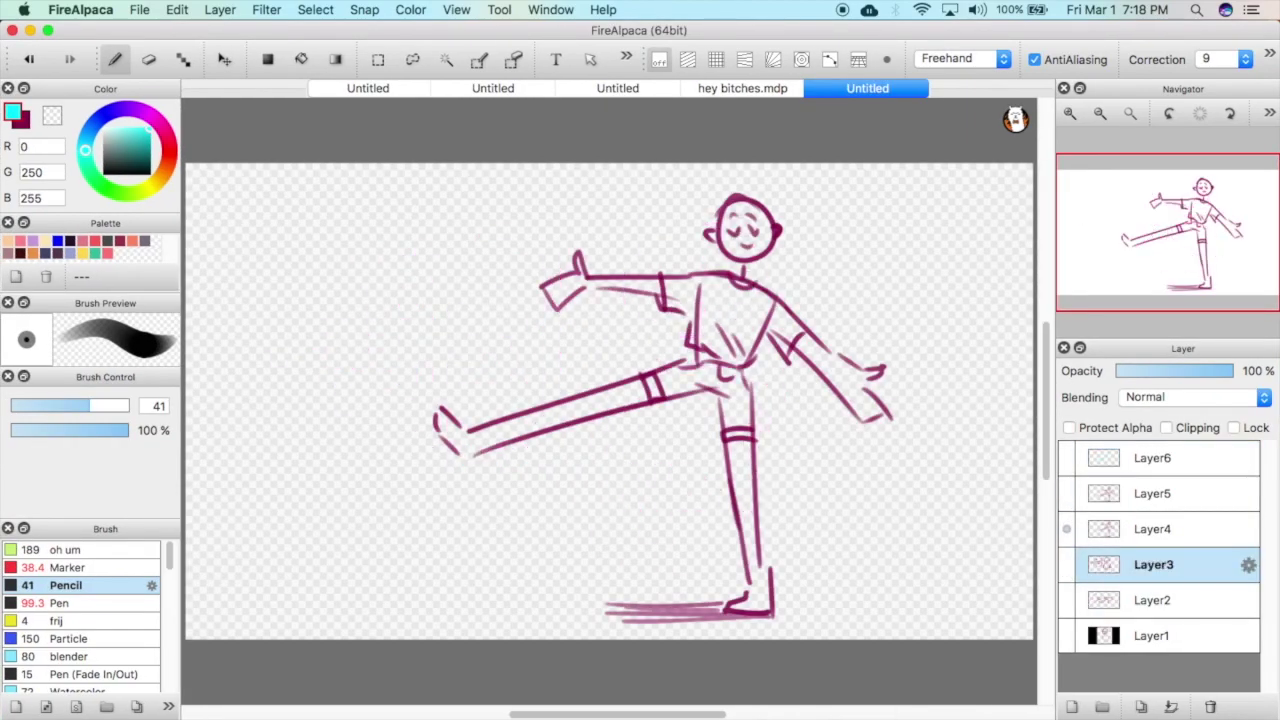
click(1070, 706)
Swap back to the dark magenta color, dim Layer4 to 28% opacity as a guide, and select the new layer beneath it
key(x)
click(1110, 543)
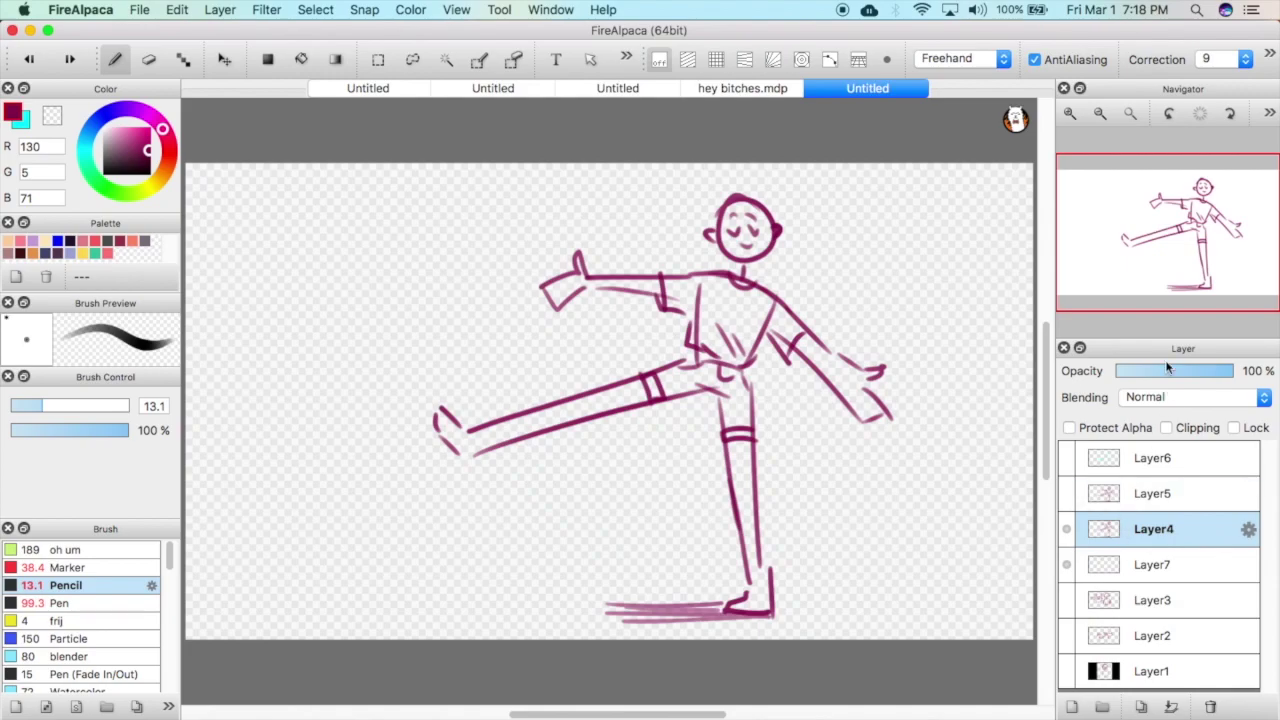
click(1149, 370)
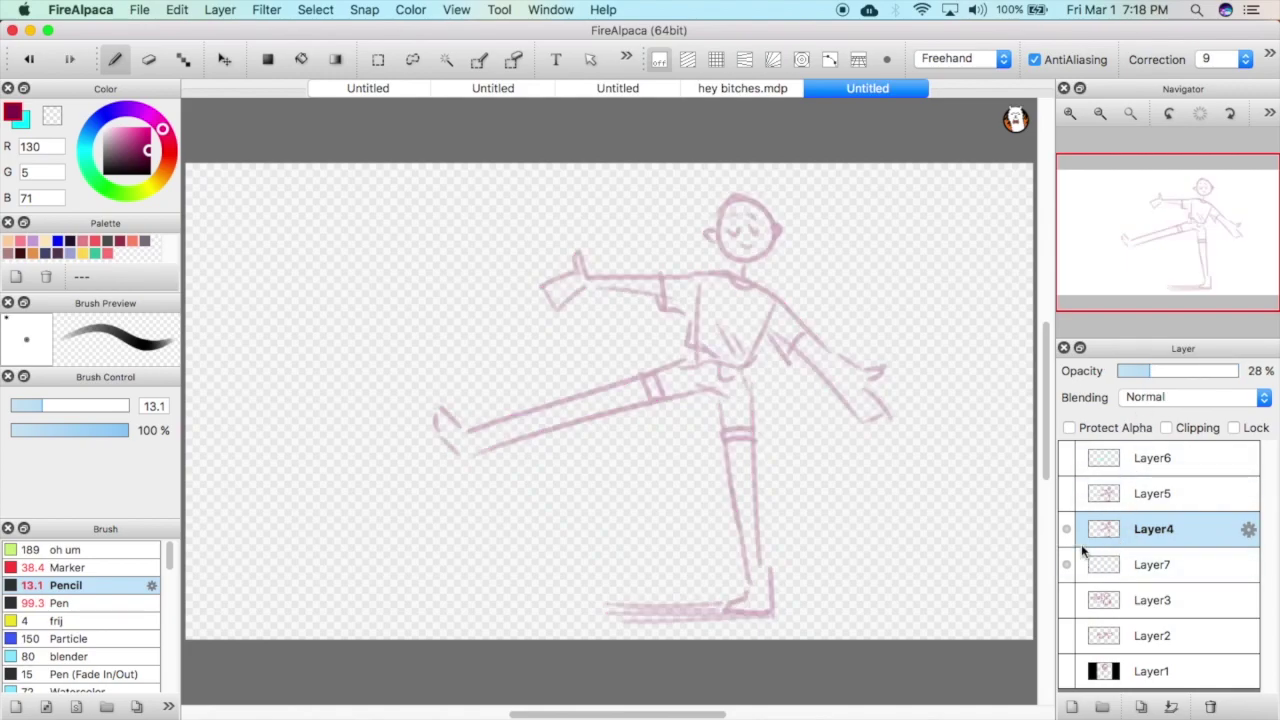
click(1083, 553)
Sketch a smiling round-headed character from the waist up in a loose T-shirt over the faded dancer
drag(627, 371, 697, 291)
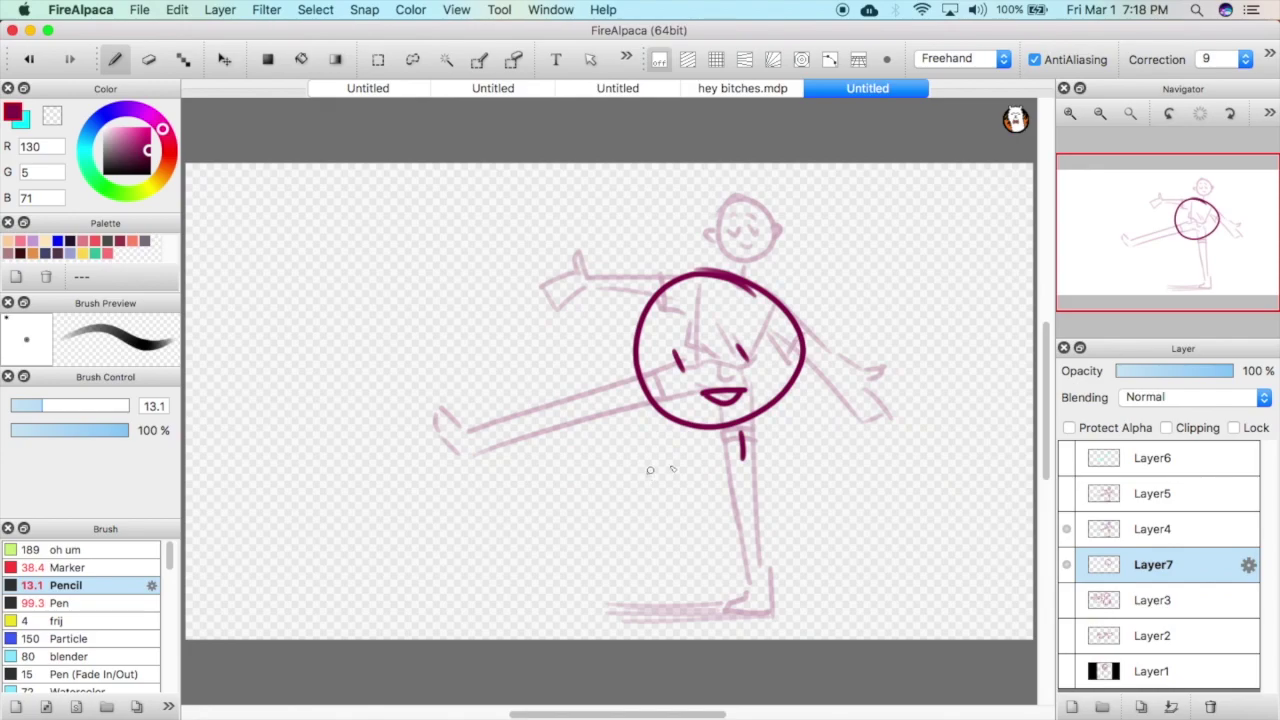
drag(647, 472, 823, 481)
key(super+z)
drag(655, 533, 656, 548)
drag(887, 593, 900, 637)
drag(810, 544, 818, 638)
Letter "Watch this" in a curved speech bubble beside the head and add the character's ears and collar
mouse_move(323, 297)
mouse_down()
mouse_move(354, 311)
mouse_move(388, 292)
mouse_up()
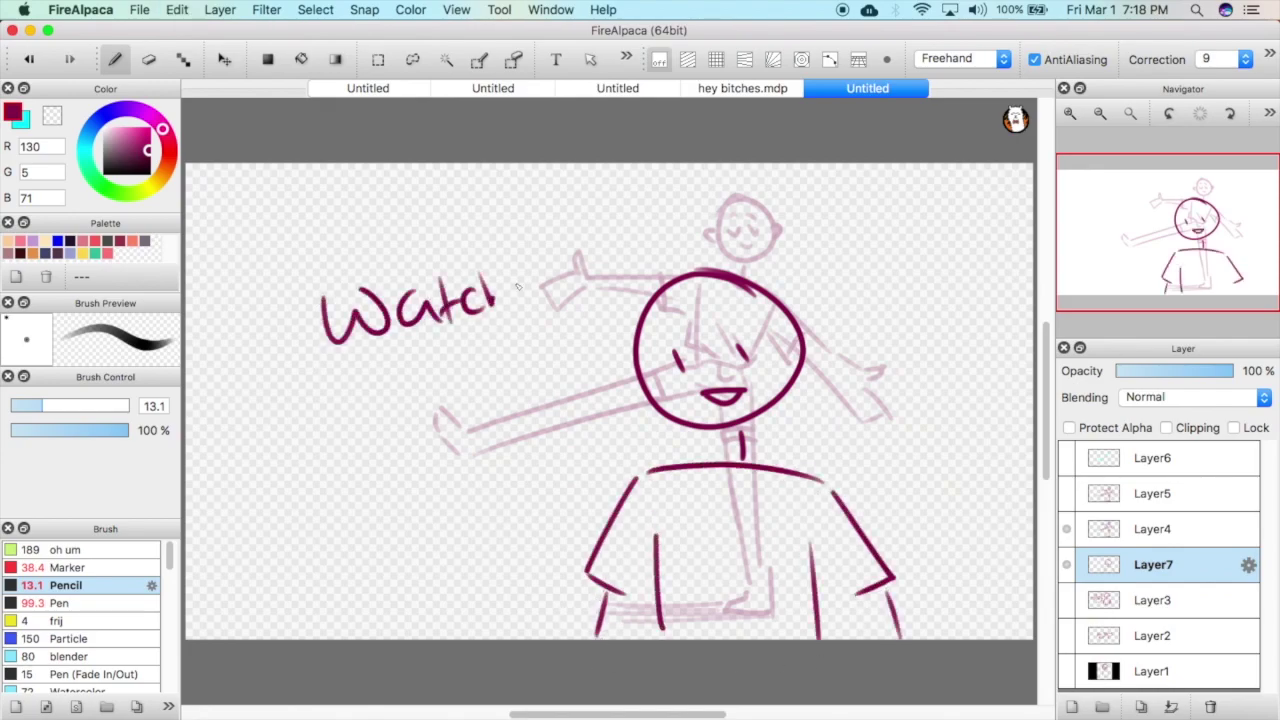
drag(482, 276, 517, 306)
drag(505, 362, 478, 393)
key(super+z)
mouse_move(447, 445)
mouse_down()
mouse_move(592, 386)
mouse_move(500, 229)
mouse_up()
drag(806, 358, 836, 342)
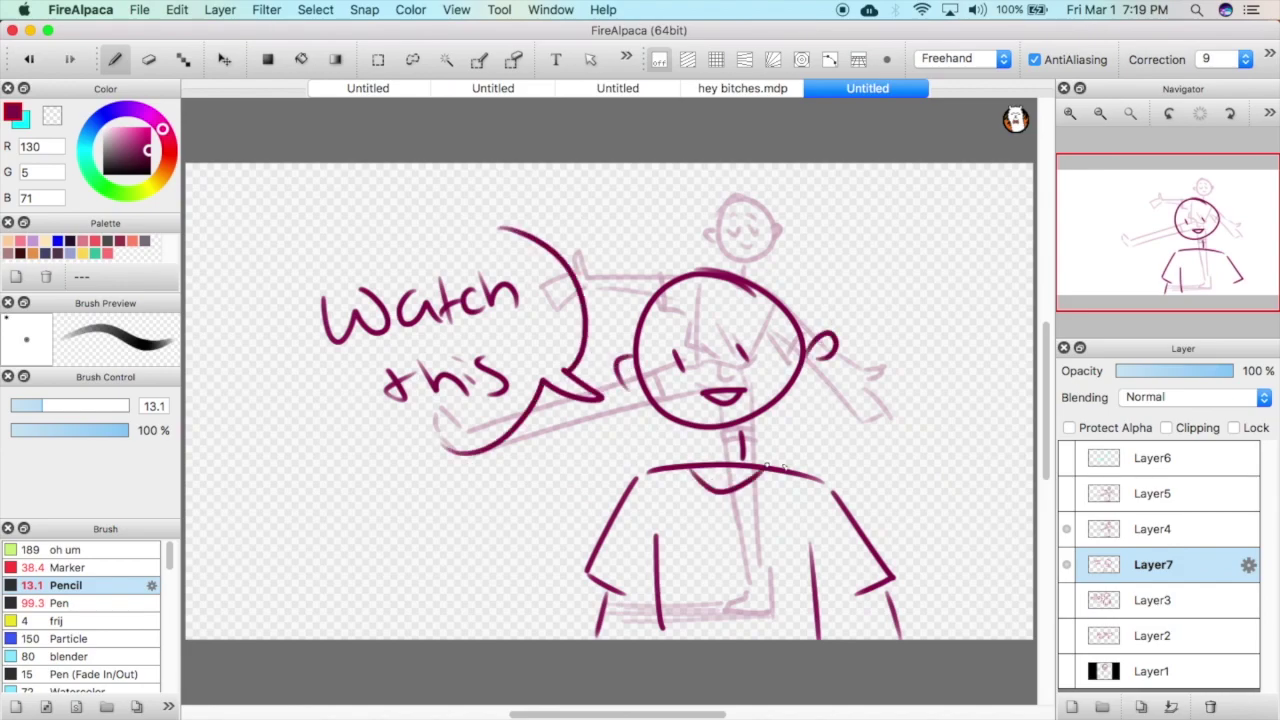
Hide Layer4 and export the "Watch this" drawing as a 24-bit PNG named adsefdrg in the animatic folder
click(1067, 529)
click(139, 9)
click(1068, 532)
click(1068, 533)
click(1068, 537)
click(134, 9)
click(190, 181)
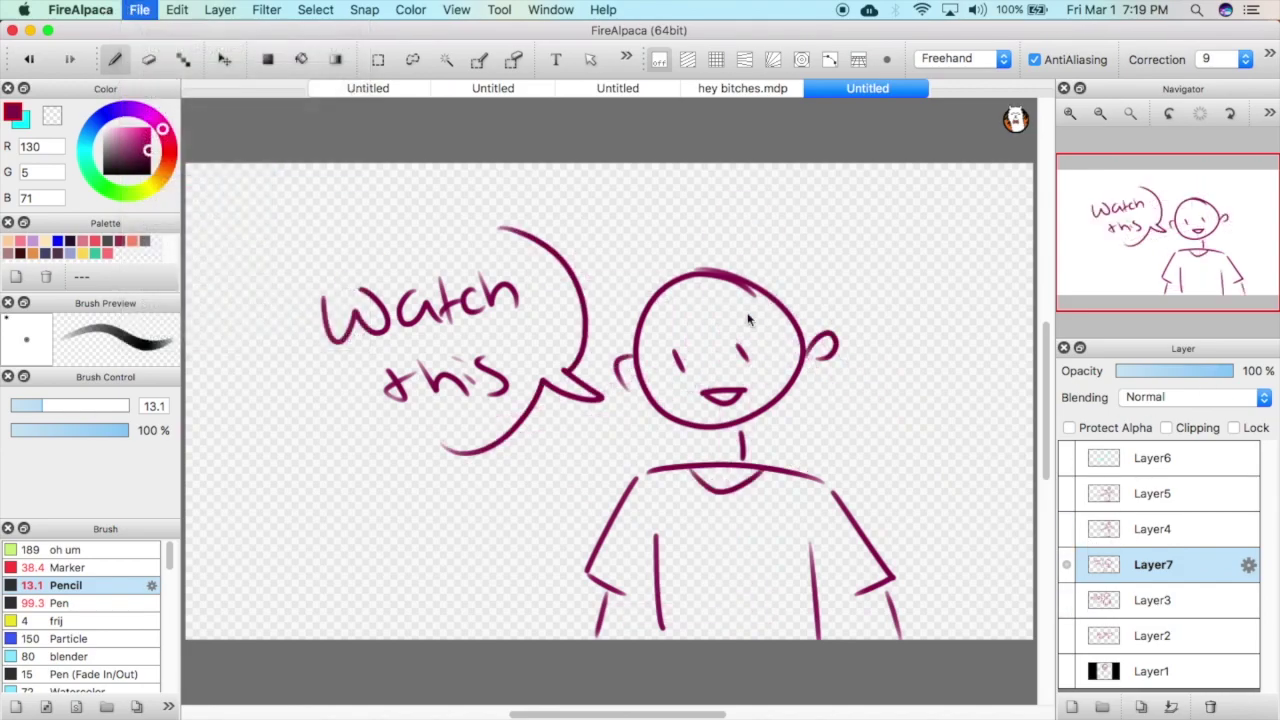
click(643, 337)
click(620, 326)
click(745, 492)
text(asbwrtbg)
key(Return)
Switch to iMovie, add adsefdrg.png from the animatic folder to the timeline, and move it before the first dance clip
key(super+Tab)
double_click(1117, 655)
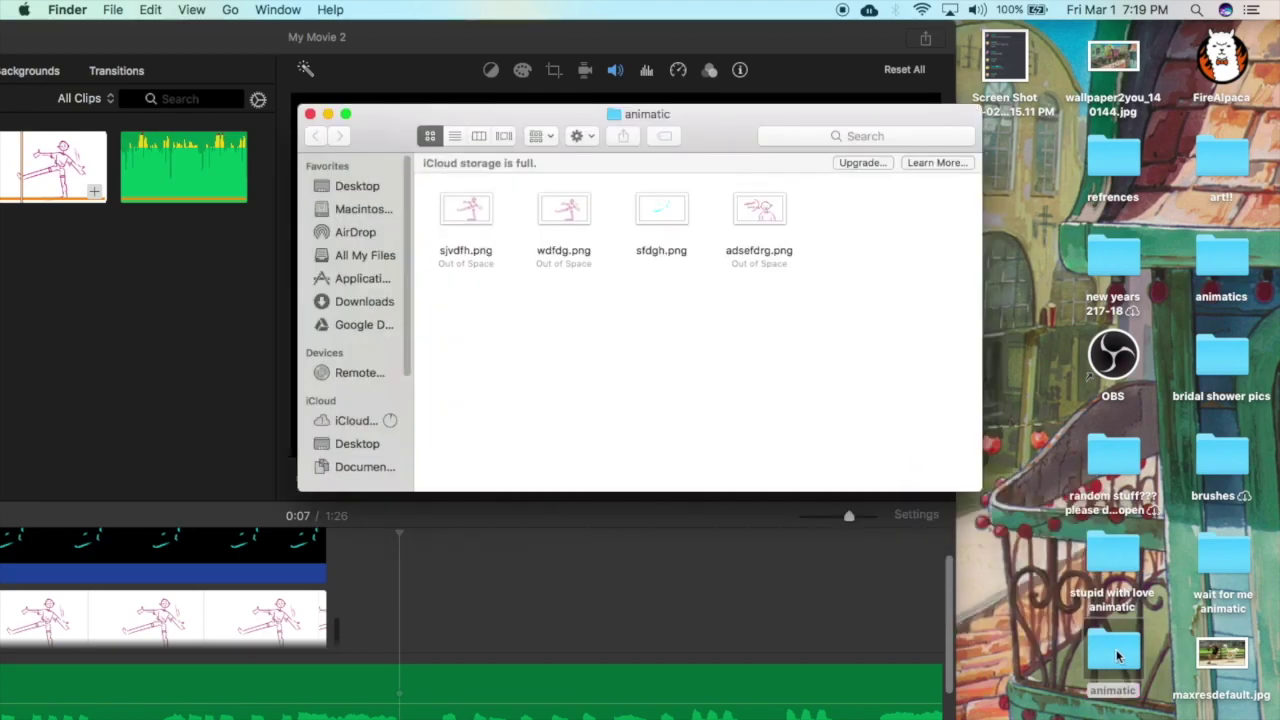
drag(762, 220, 470, 615)
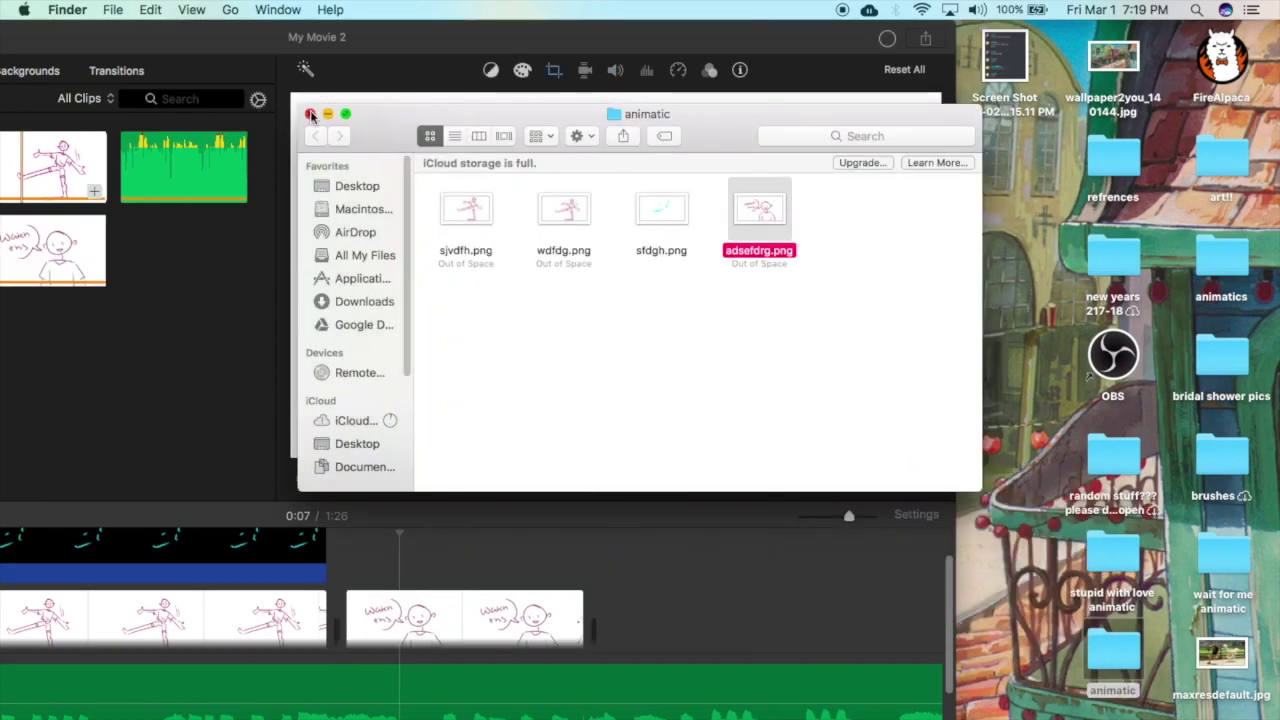
click(310, 114)
drag(352, 62, 652, 62)
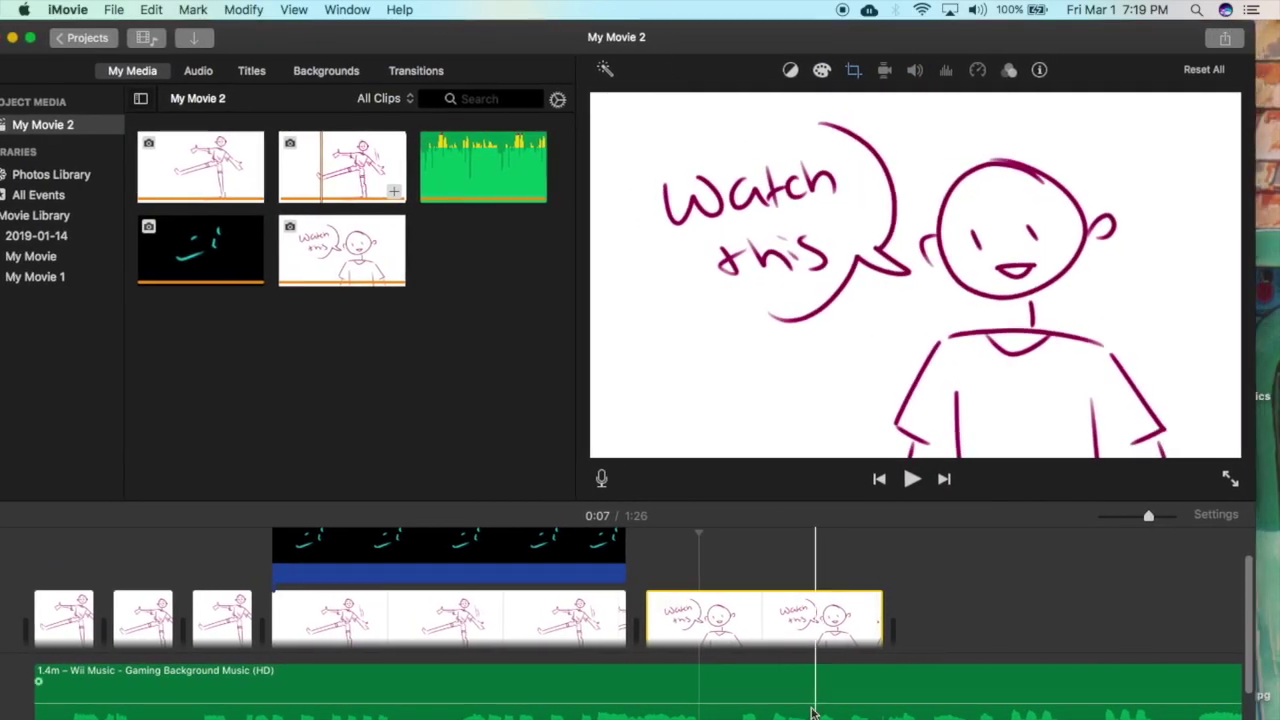
click(852, 70)
drag(660, 610, 28, 597)
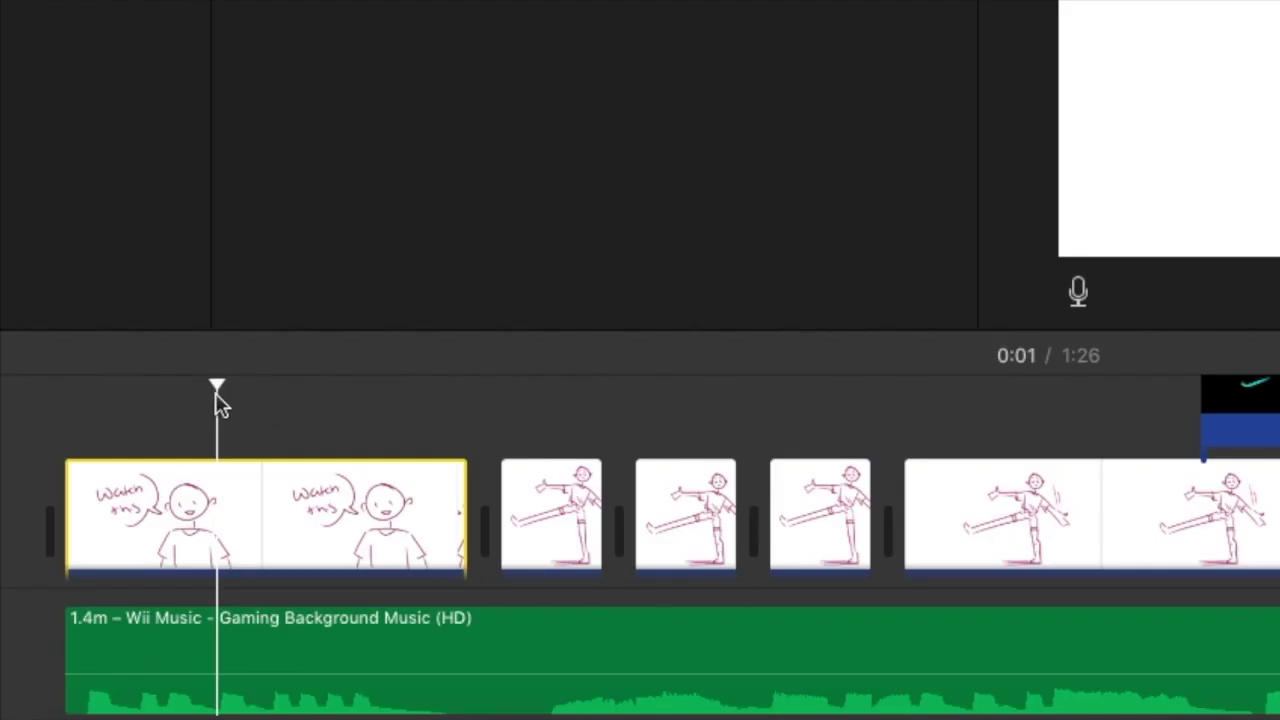
Shorten the opening "Watch this" clip to the length of a short dance clip and paste a copy directly after it
drag(129, 535, 255, 535)
drag(435, 388, 154, 534)
click(123, 523)
click(175, 470)
key(super+v)
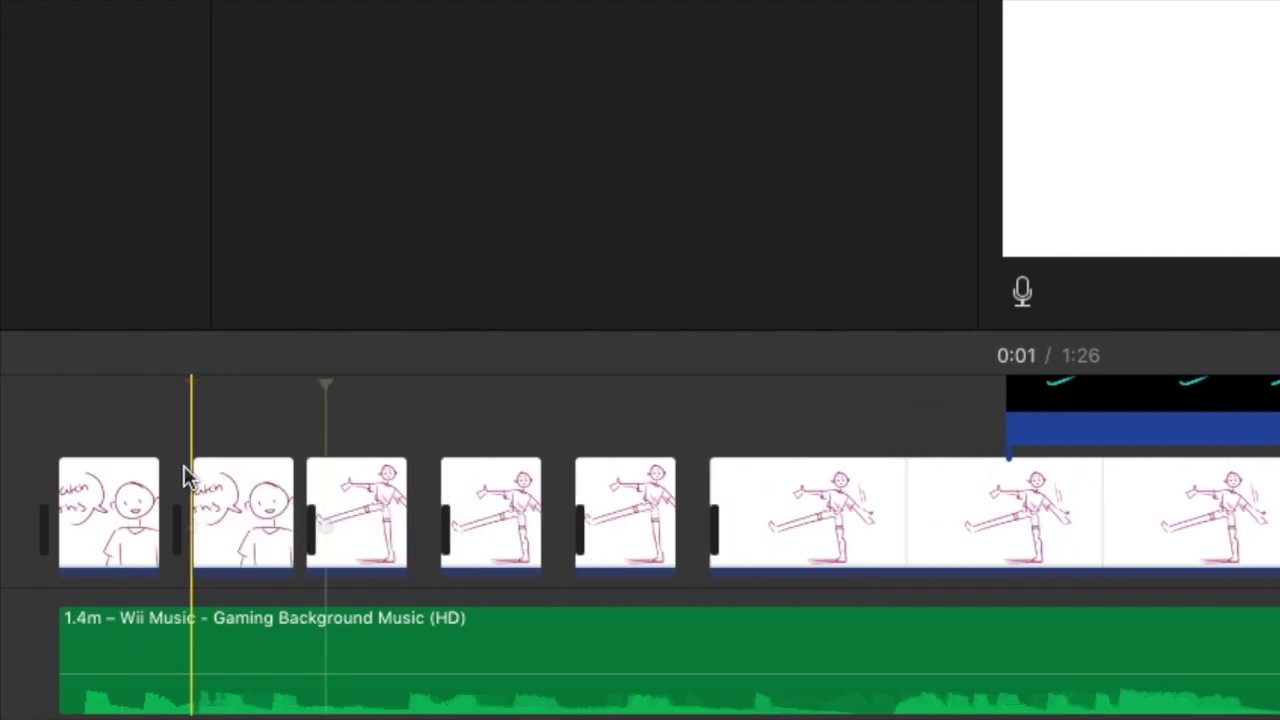
Crop the second "Watch this" clip to fill with a slightly tighter frame around the character and speech bubble
click(237, 508)
drag(268, 500, 9, 566)
click(290, 474)
click(845, 72)
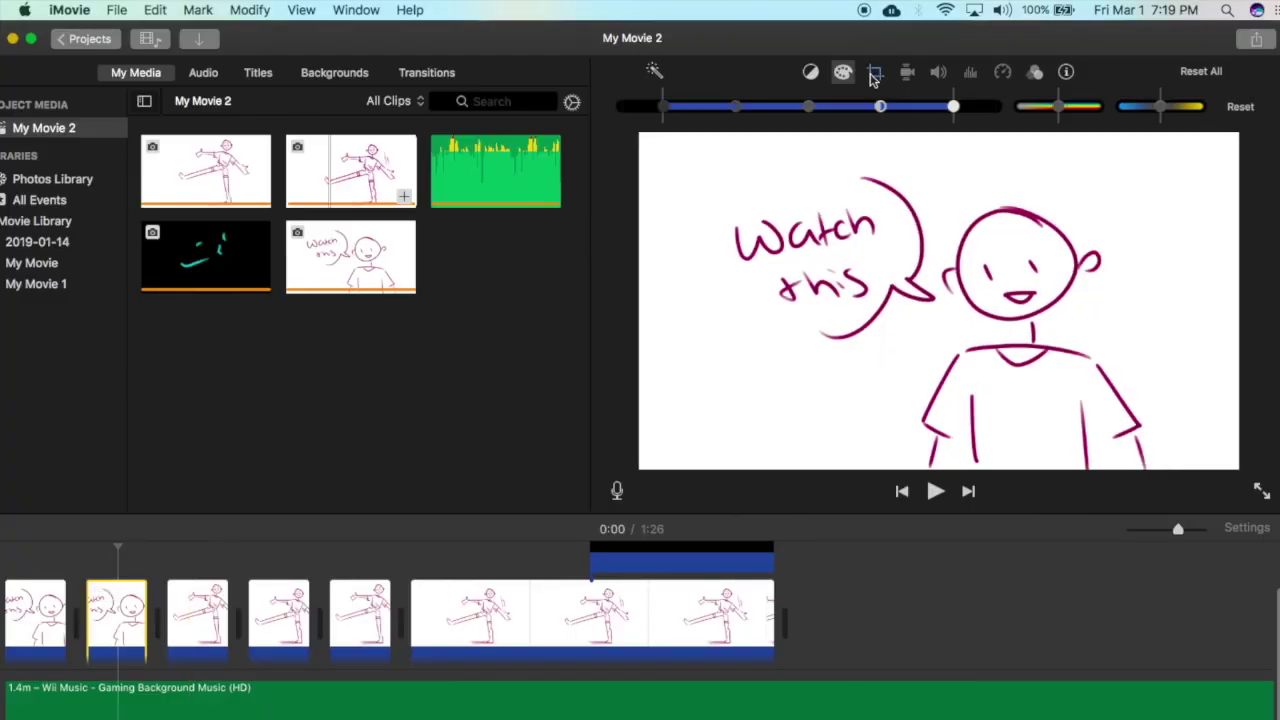
click(874, 74)
click(789, 109)
drag(704, 432, 827, 378)
drag(980, 249, 949, 280)
drag(892, 515, 907, 532)
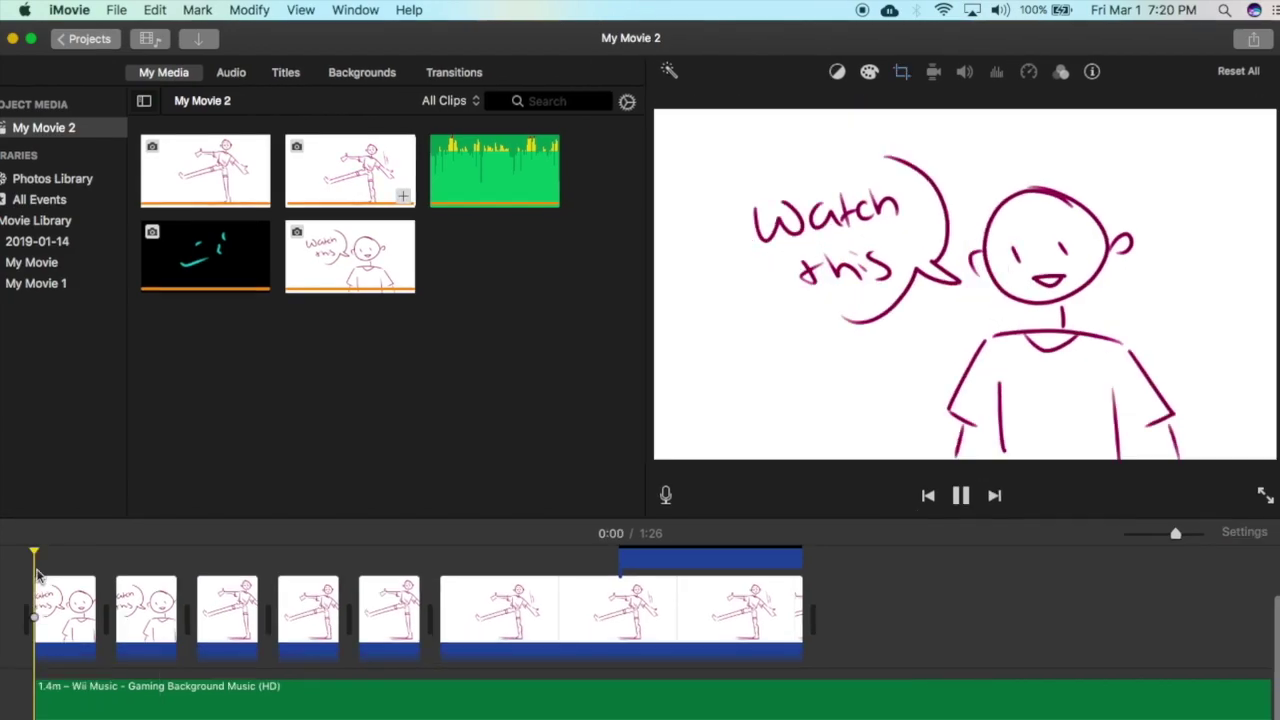
Play the opening sequence, paste a third "Watch this" clip before the short dance clips, and play it again
key(space)
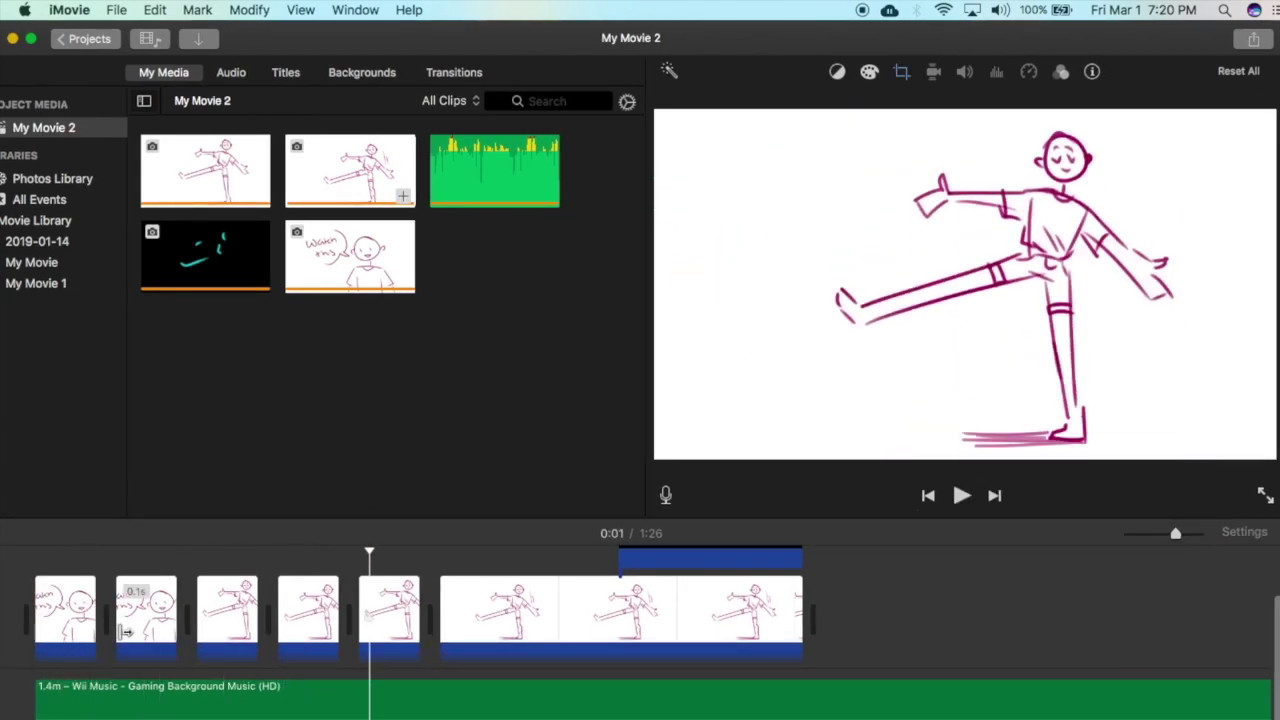
key(super+v)
key(space)
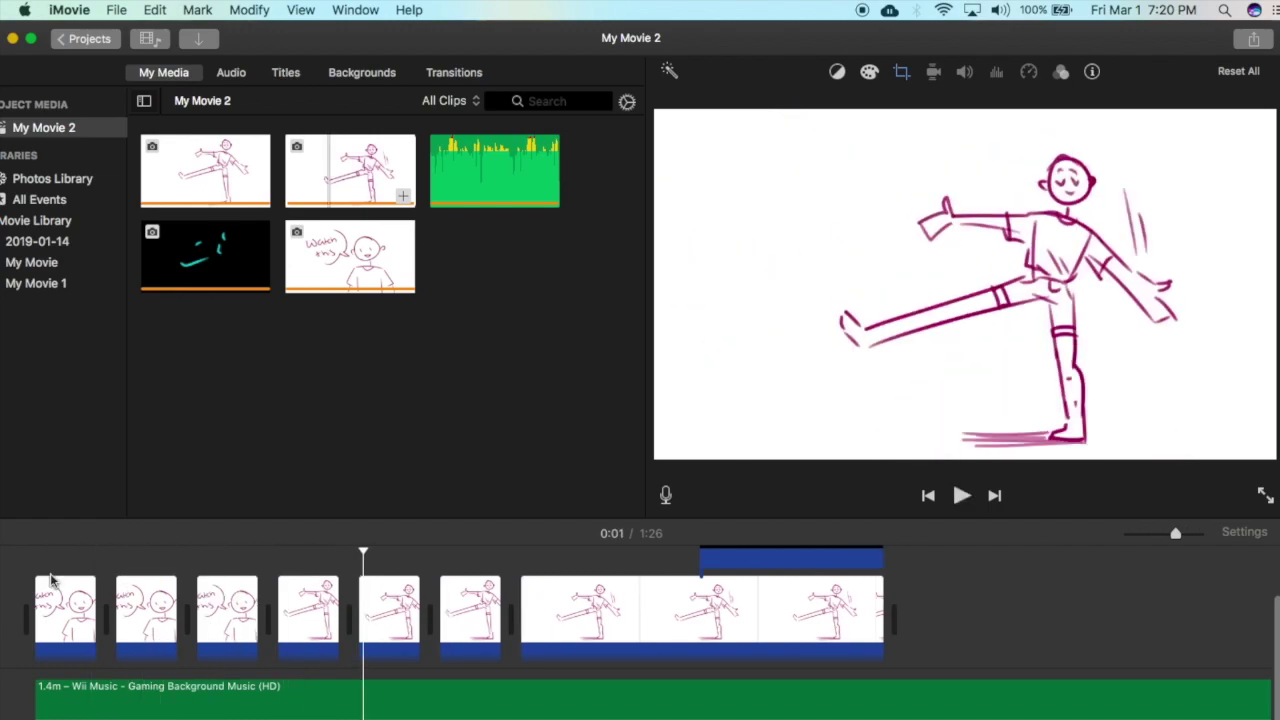
key(space)
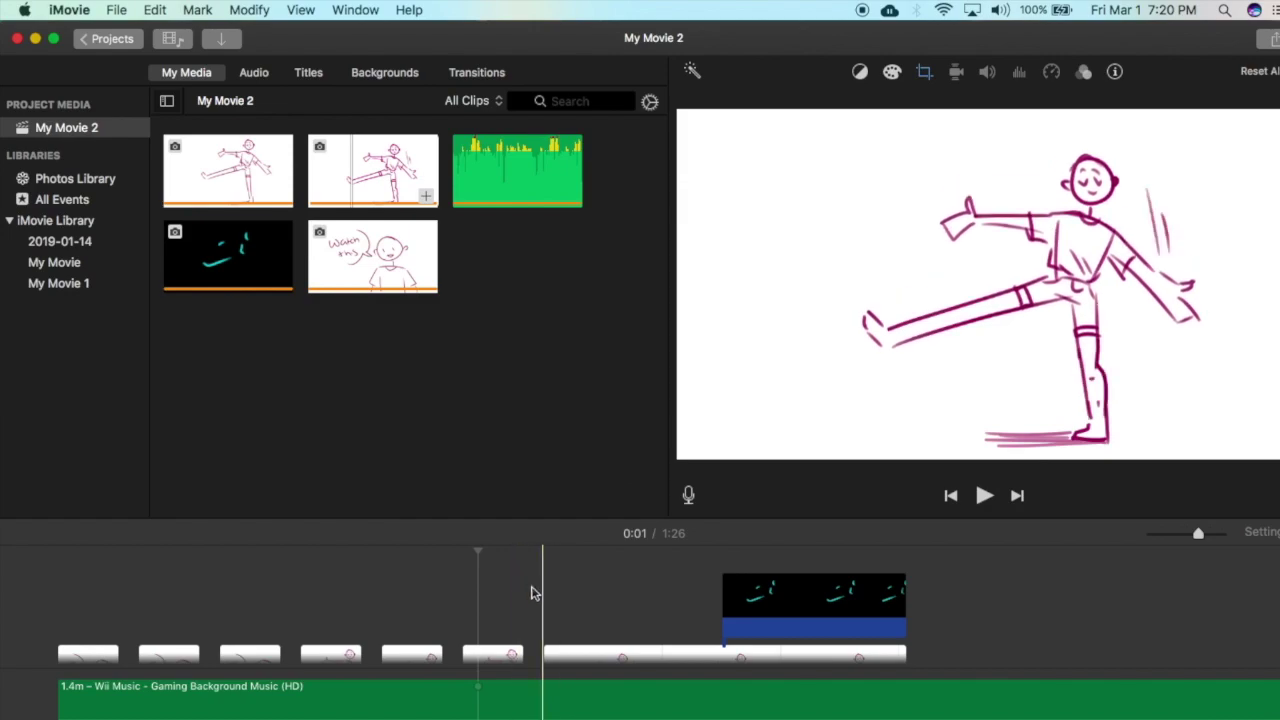
Delete the cyan drawing overlay above the long dance clip and place the playhead just before that clip
scroll(260, 623, left, 1)
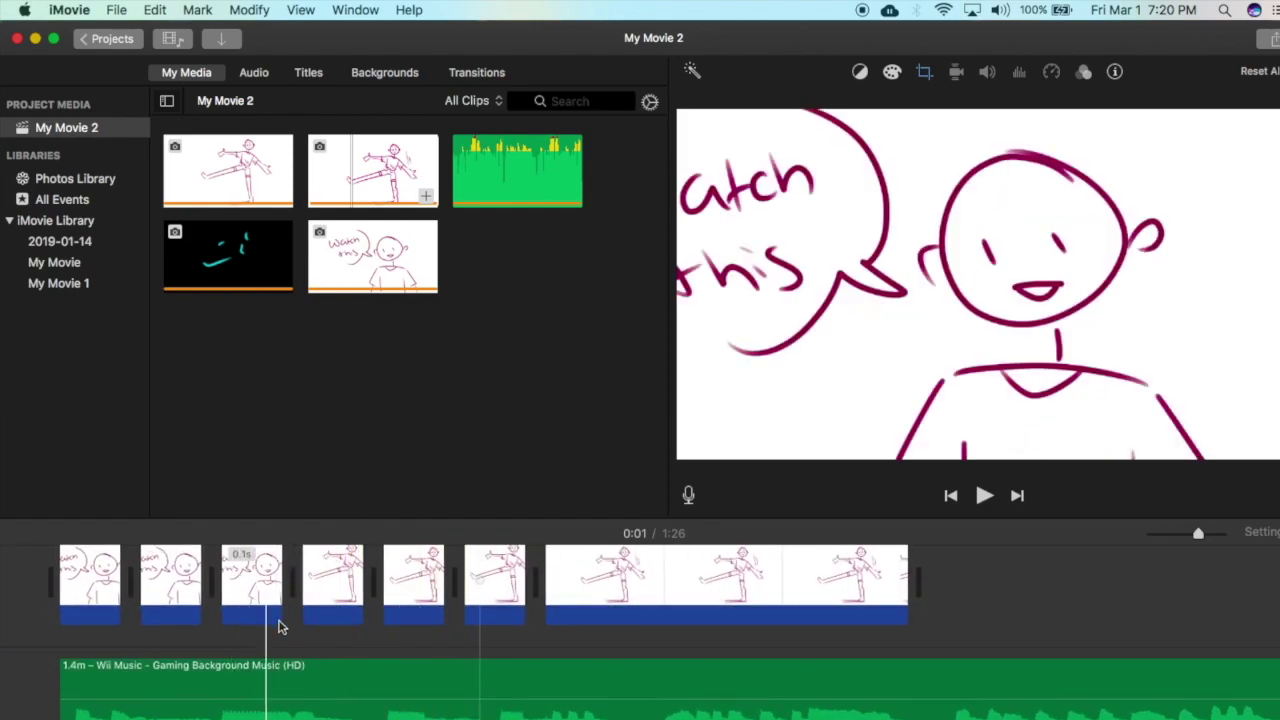
scroll(266, 637, up, 1)
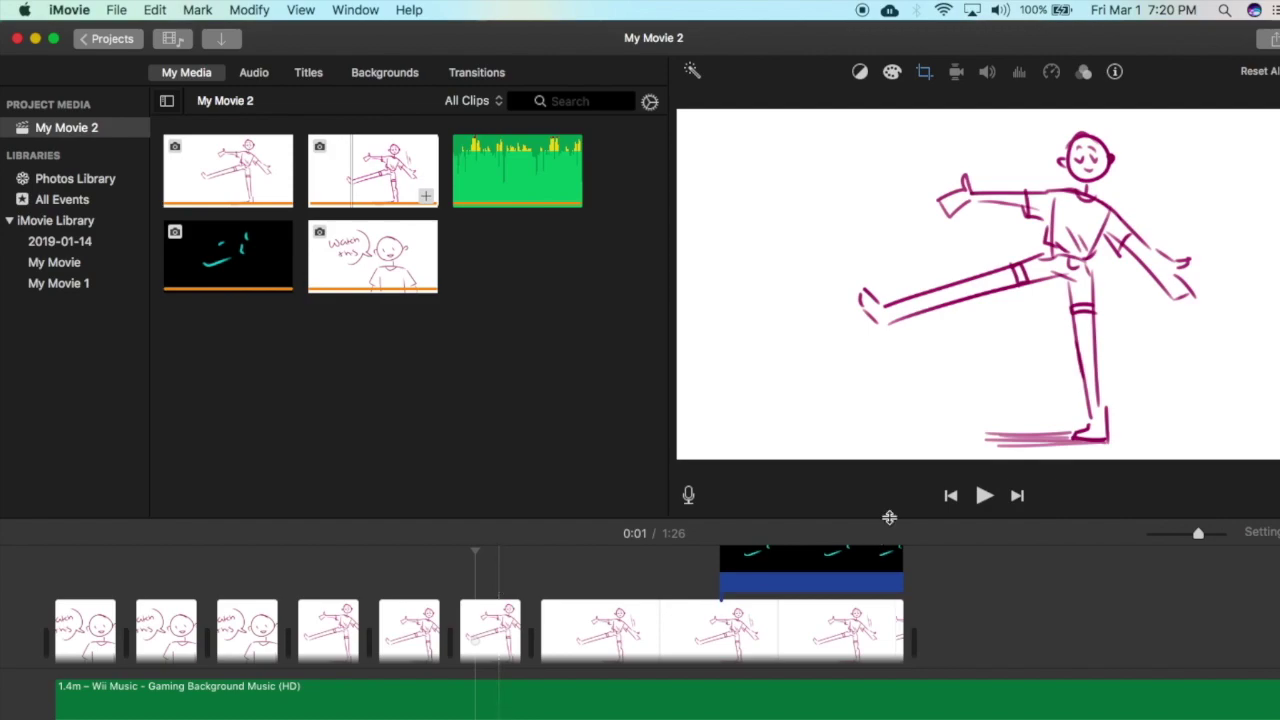
click(871, 570)
key(Delete)
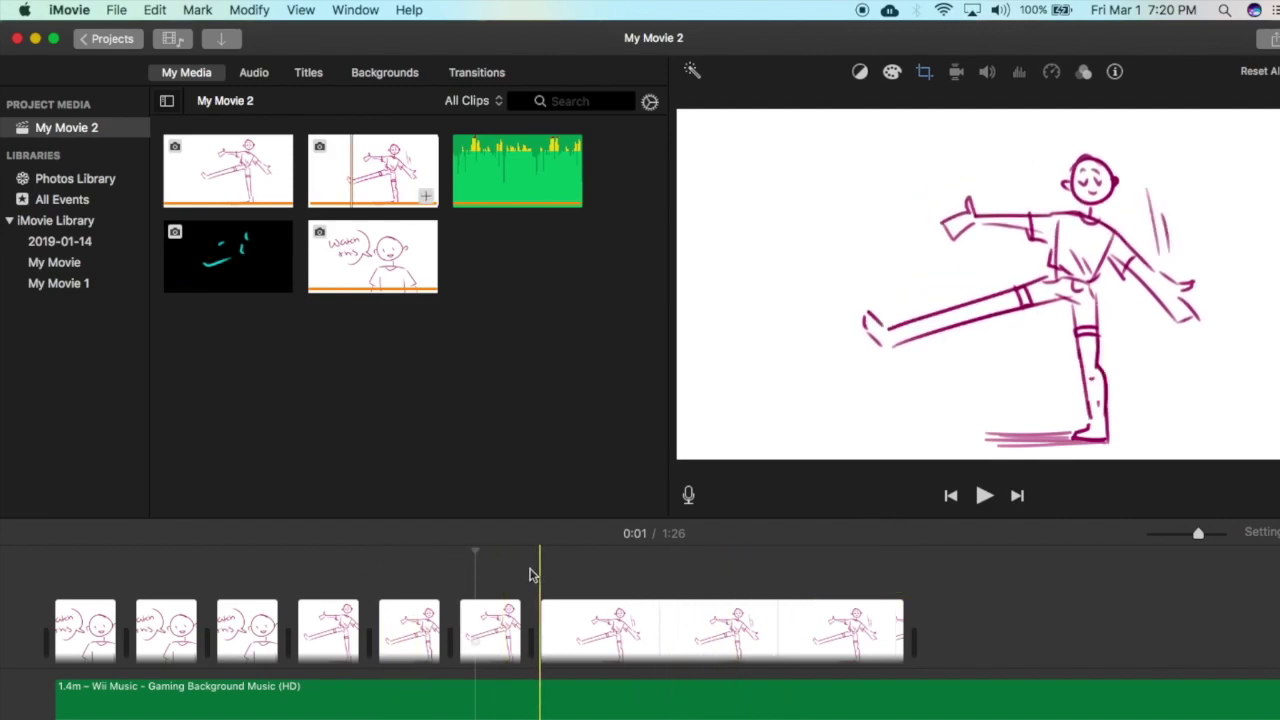
click(521, 578)
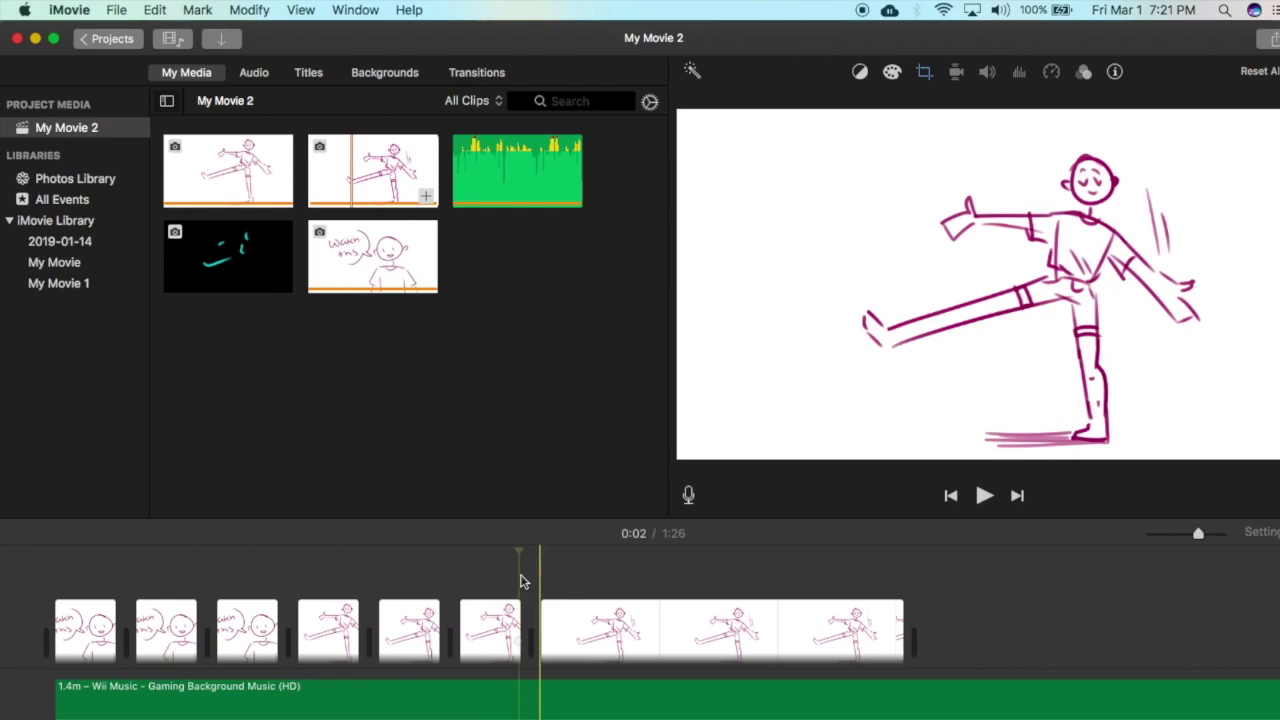